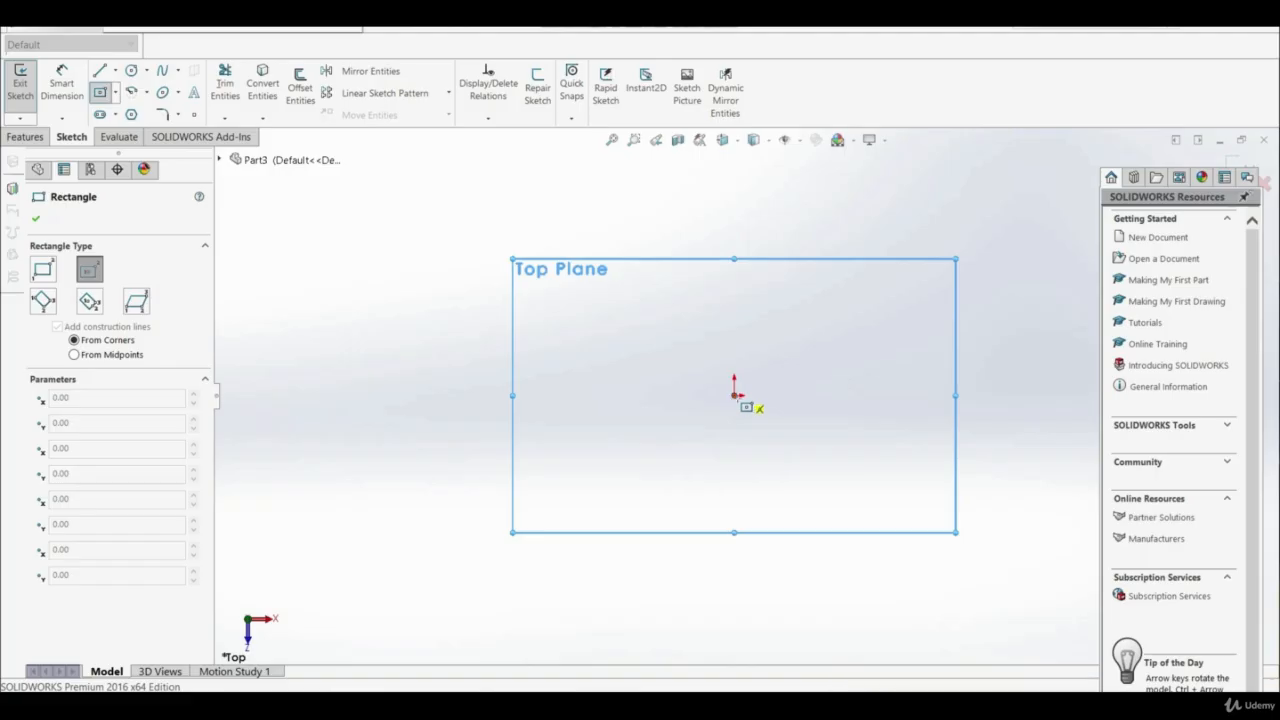
- Sketch a center rectangle about 174 by 108 mm at the origin on the Top Plane and extrude it 105 mm
left_click(734, 396)
left_click(517, 261)
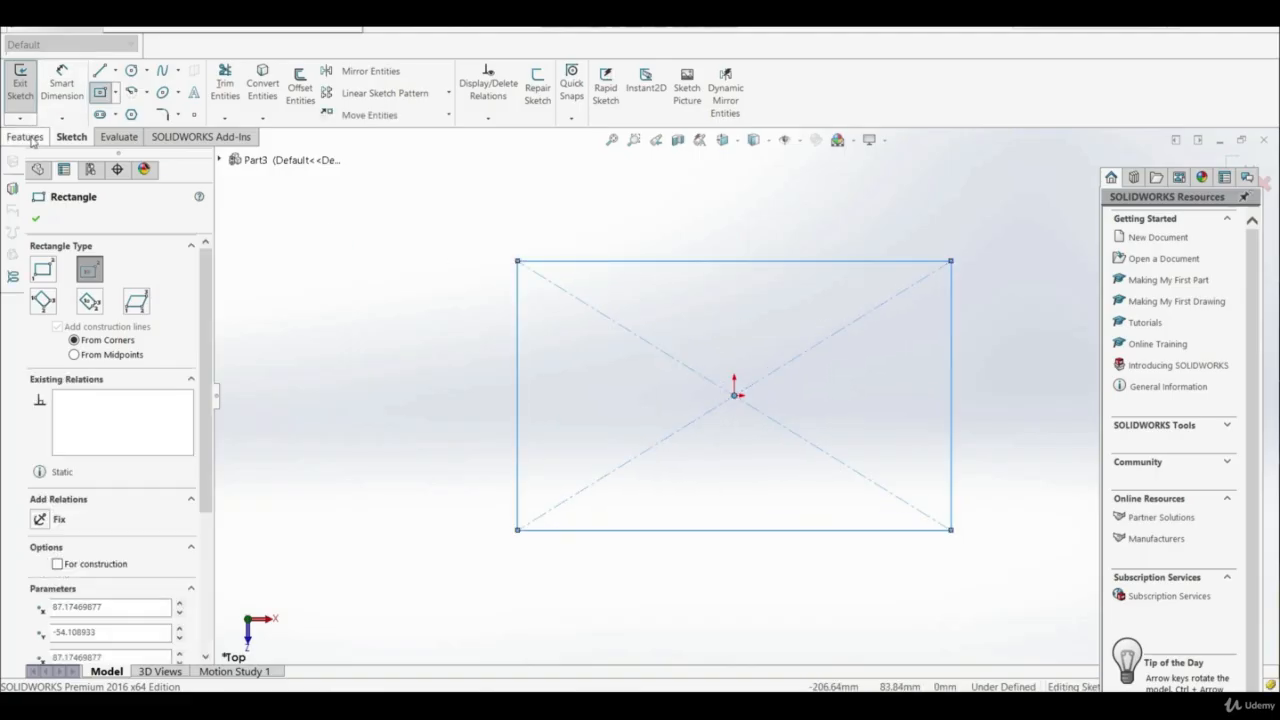
left_click(20, 82)
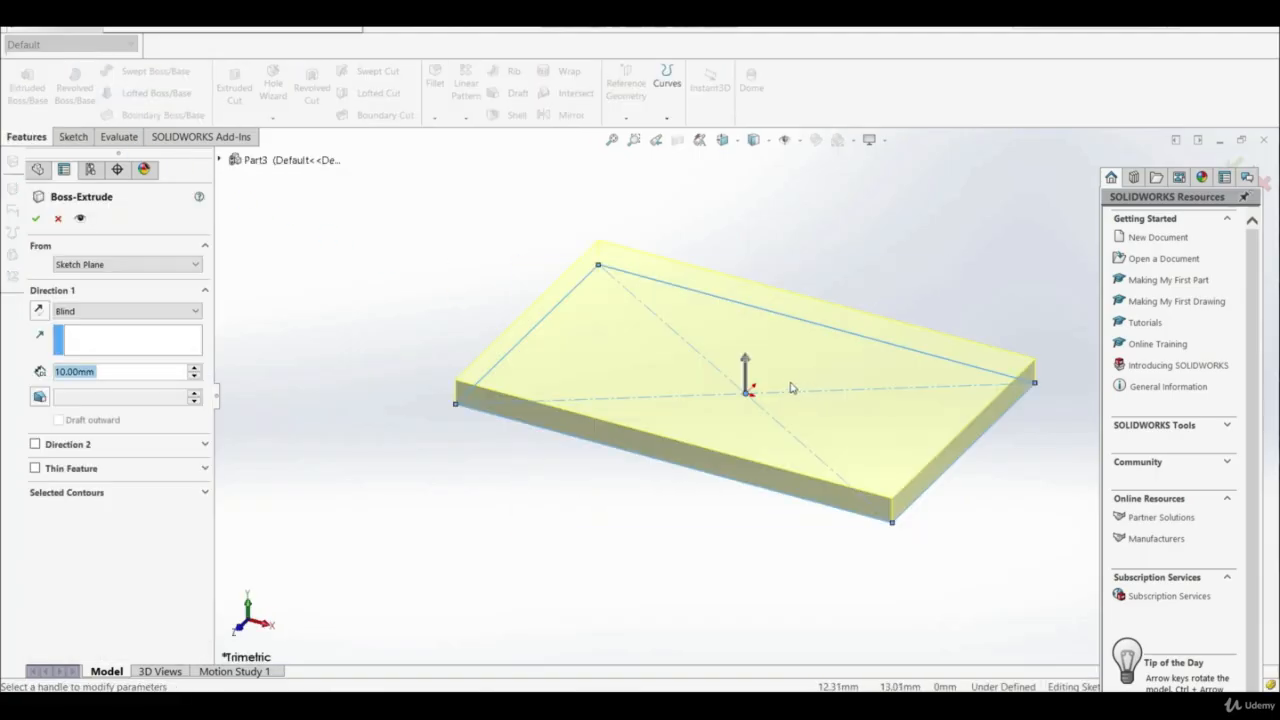
left_click_drag(748, 366, 719, 151)
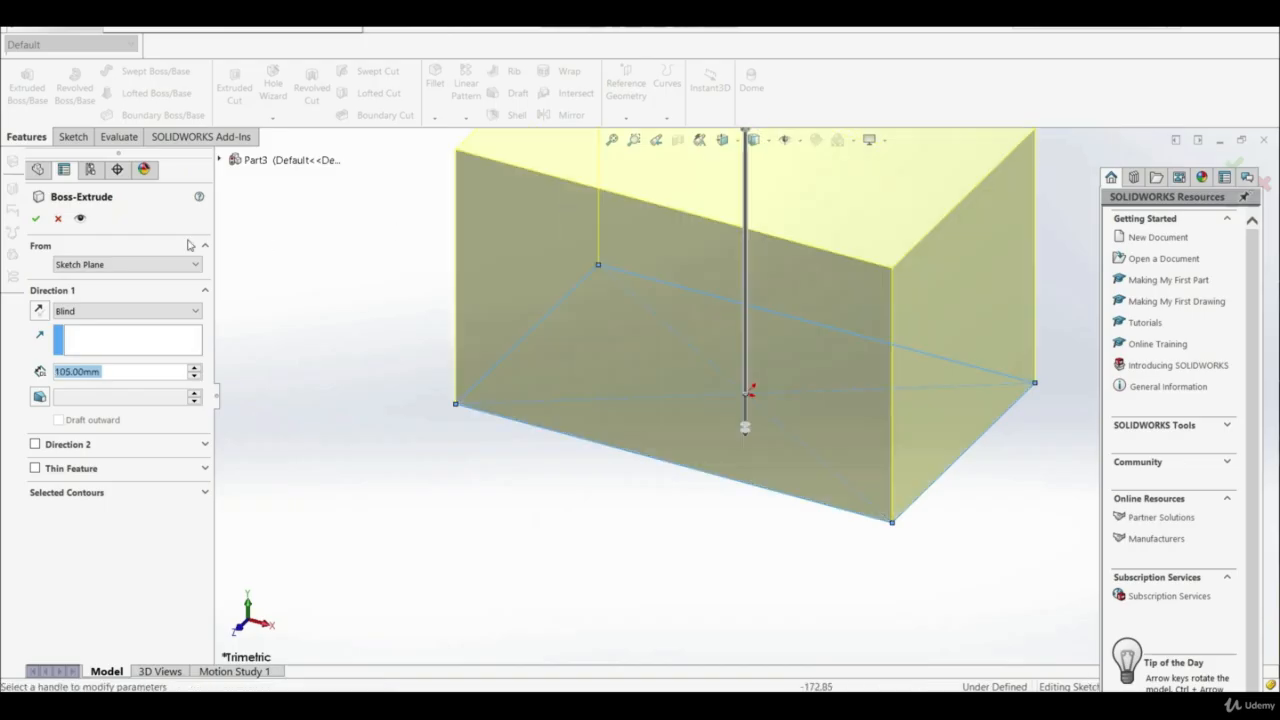
left_click(37, 219)
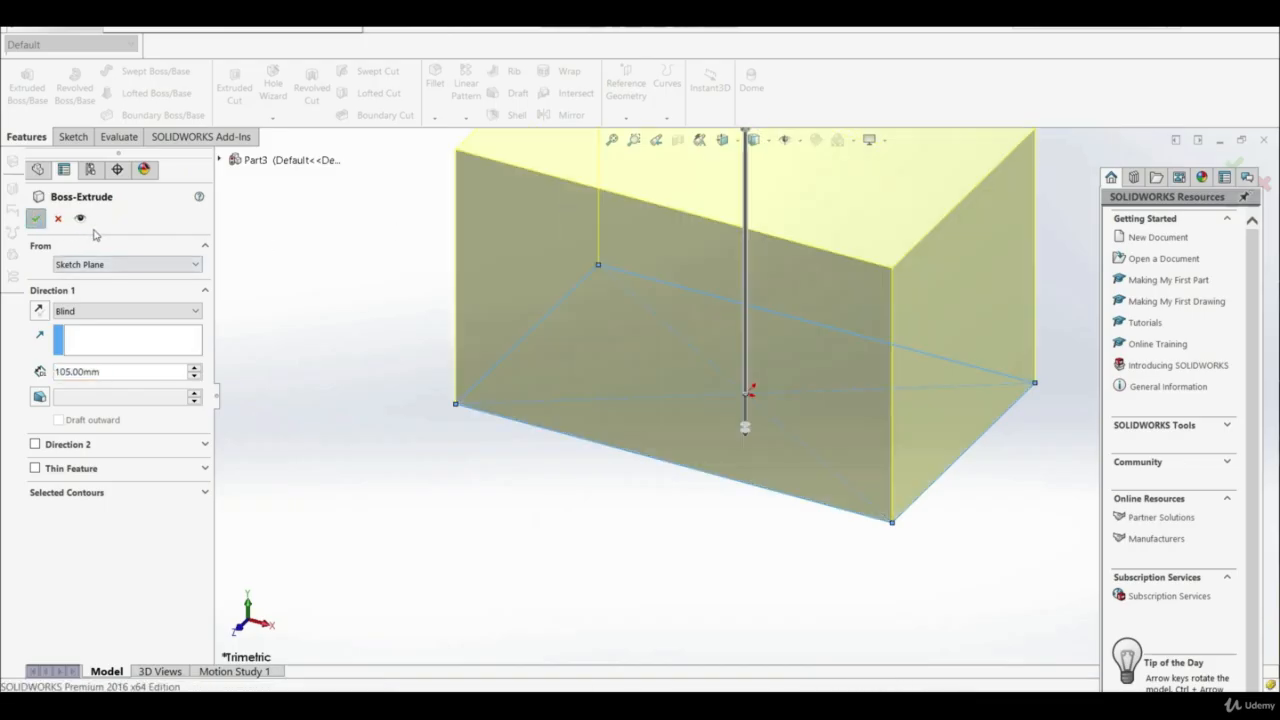
- Begin a neutral-plane draft with the block's bottom face as the neutral plane
scroll(533, 446, "up", 5)
scroll(898, 276, "down", 2)
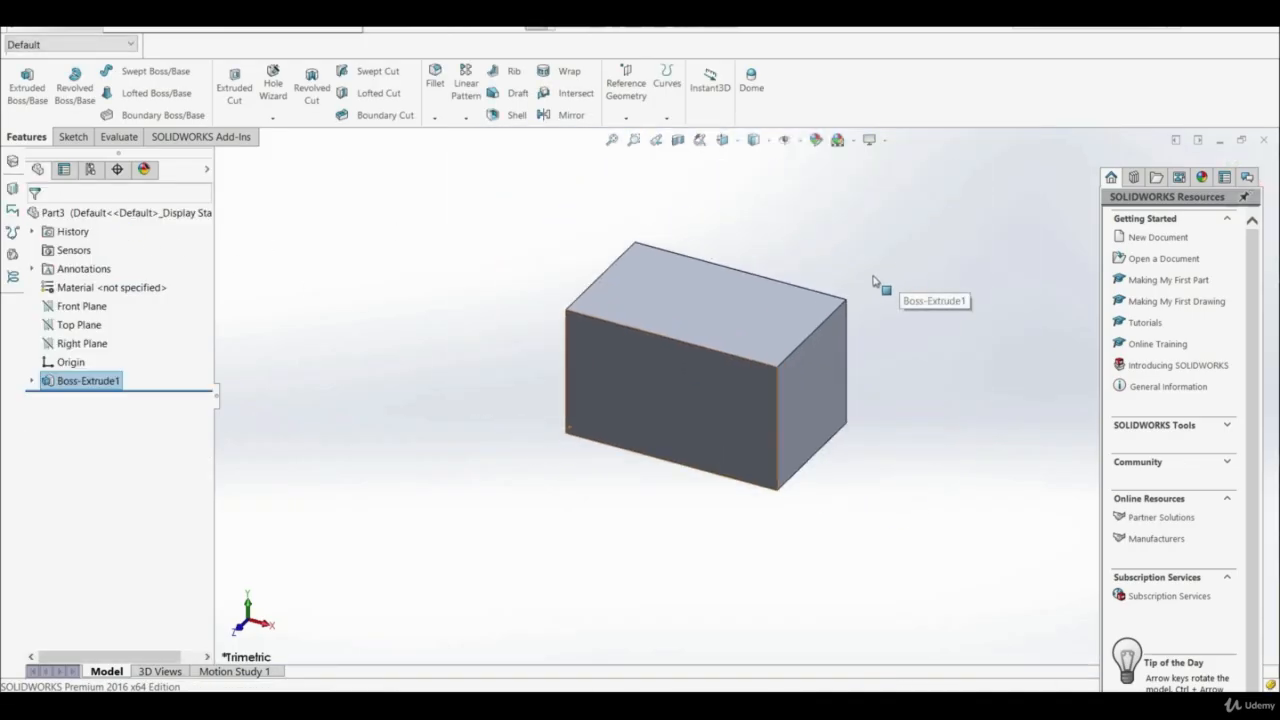
middle_click_drag(803, 313, 833, 292)
left_click(418, 398)
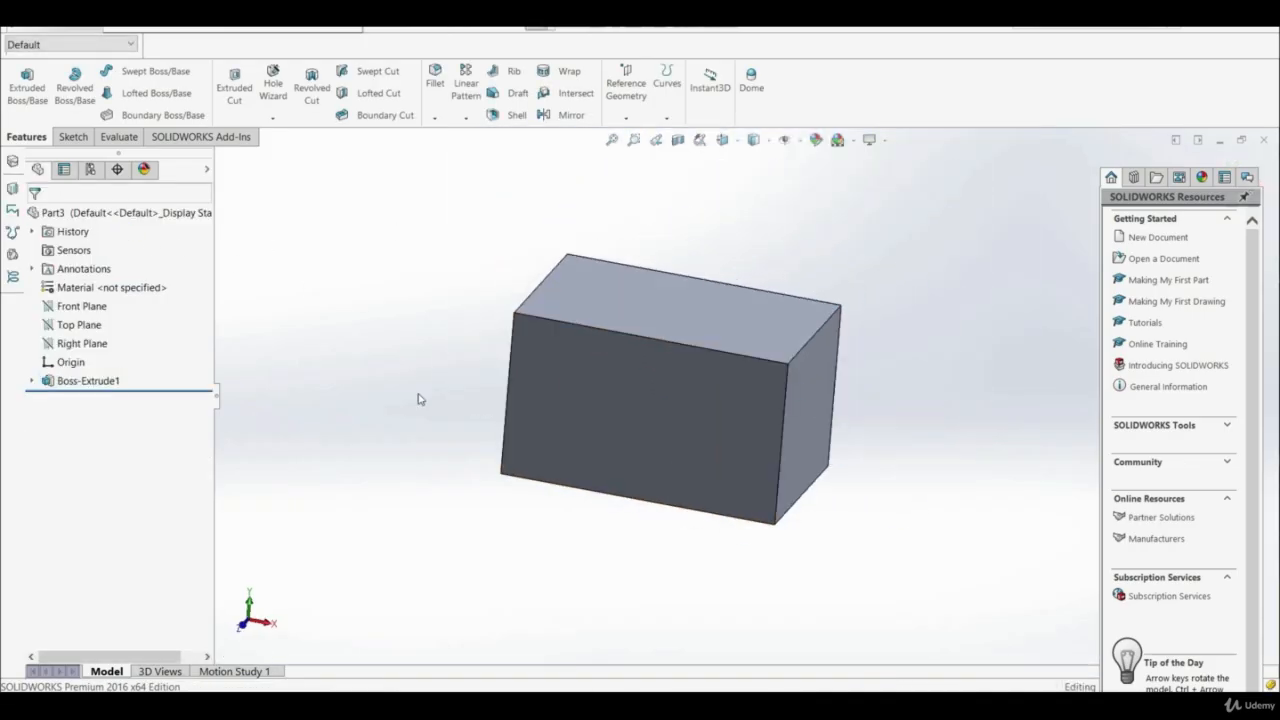
left_click(512, 93)
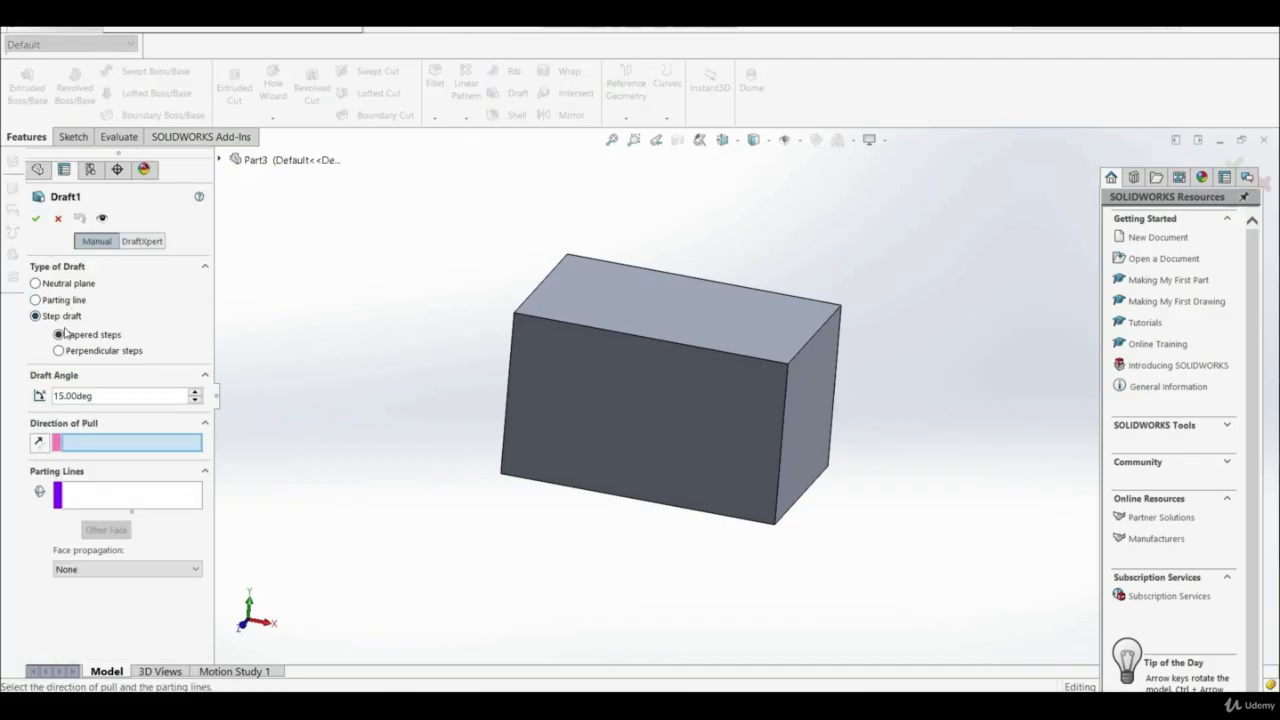
left_click(60, 285)
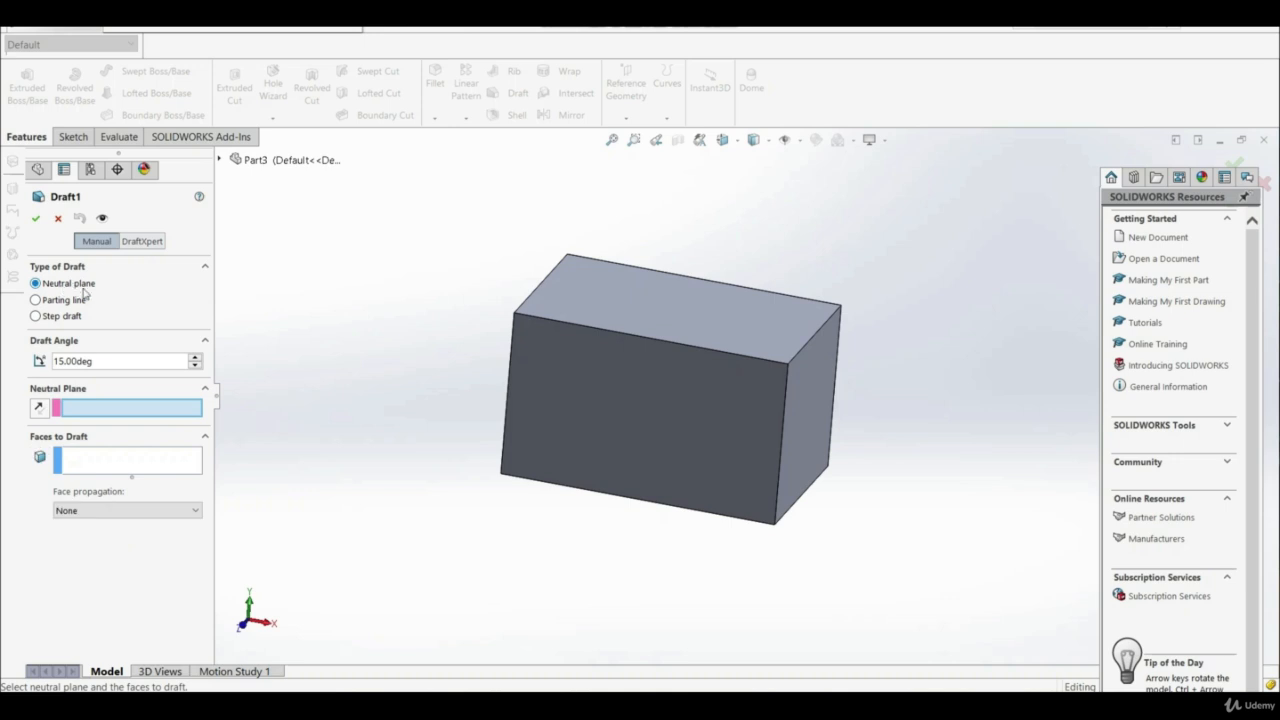
middle_click_drag(573, 565, 494, 366)
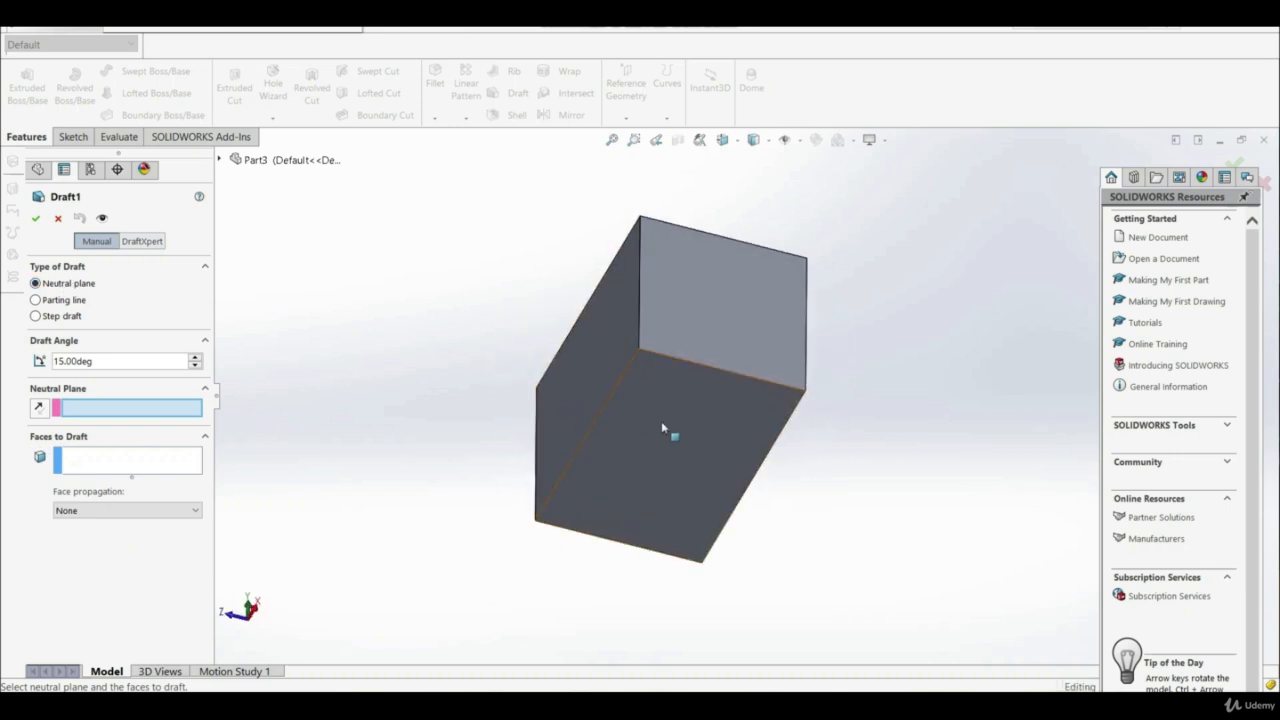
middle_click_drag(640, 400, 637, 286)
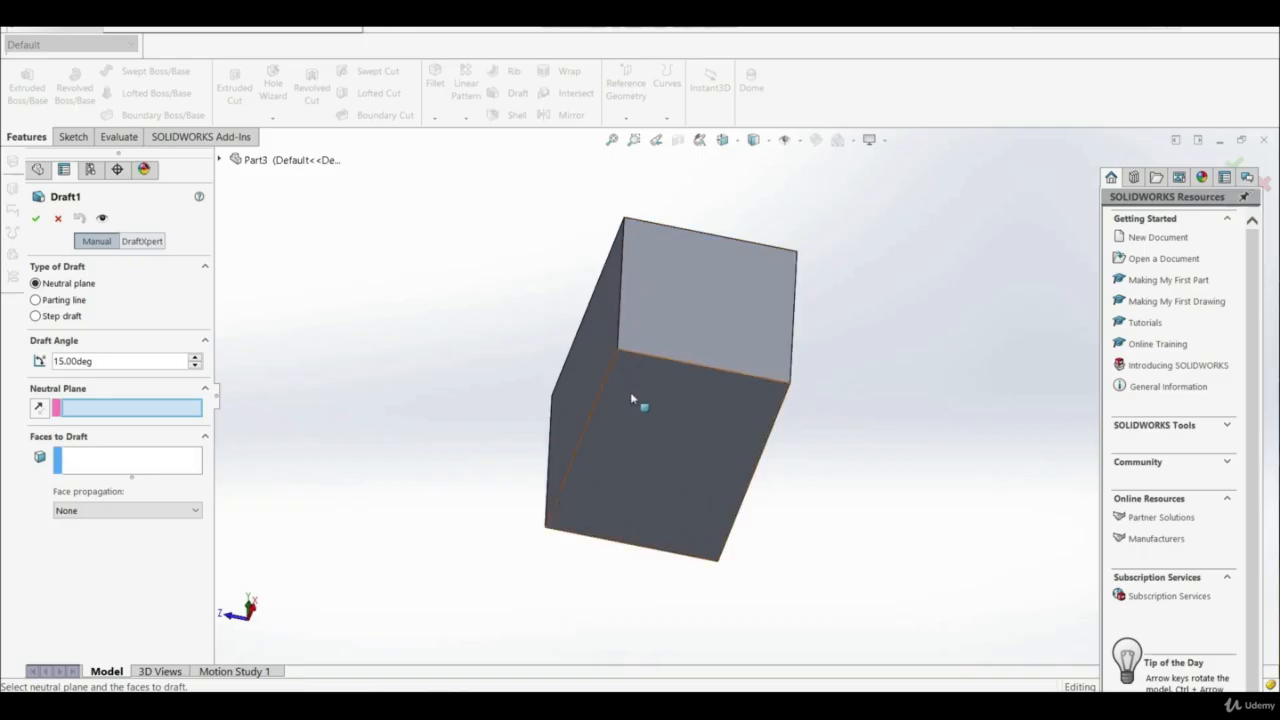
left_click(648, 413)
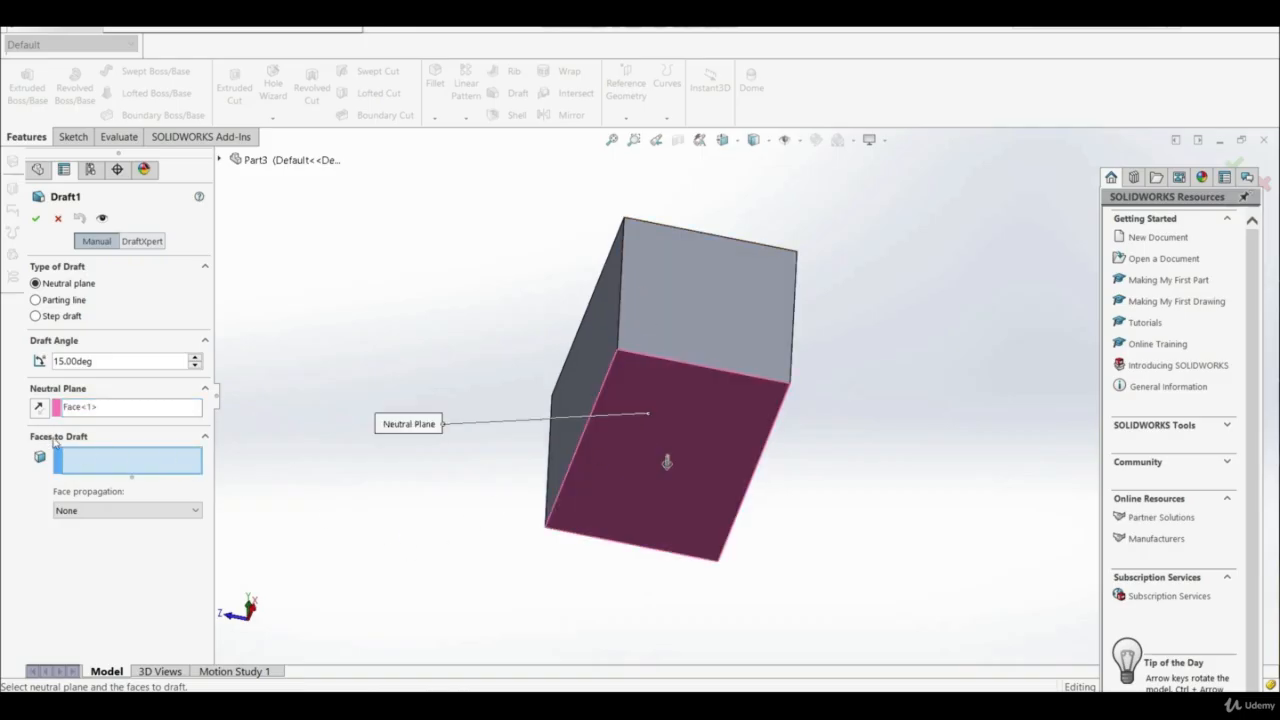
- Apply the 15-degree draft to two adjacent side faces of the block
middle_click_drag(669, 364, 631, 410)
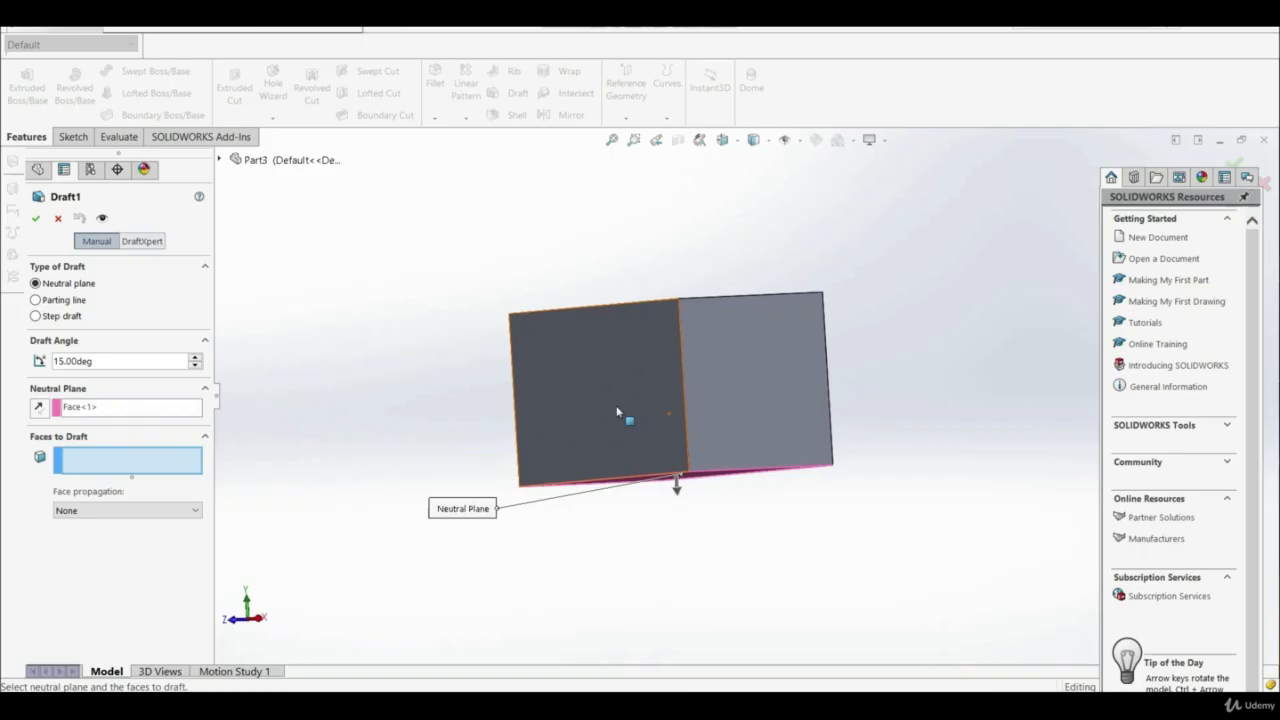
left_click(617, 411)
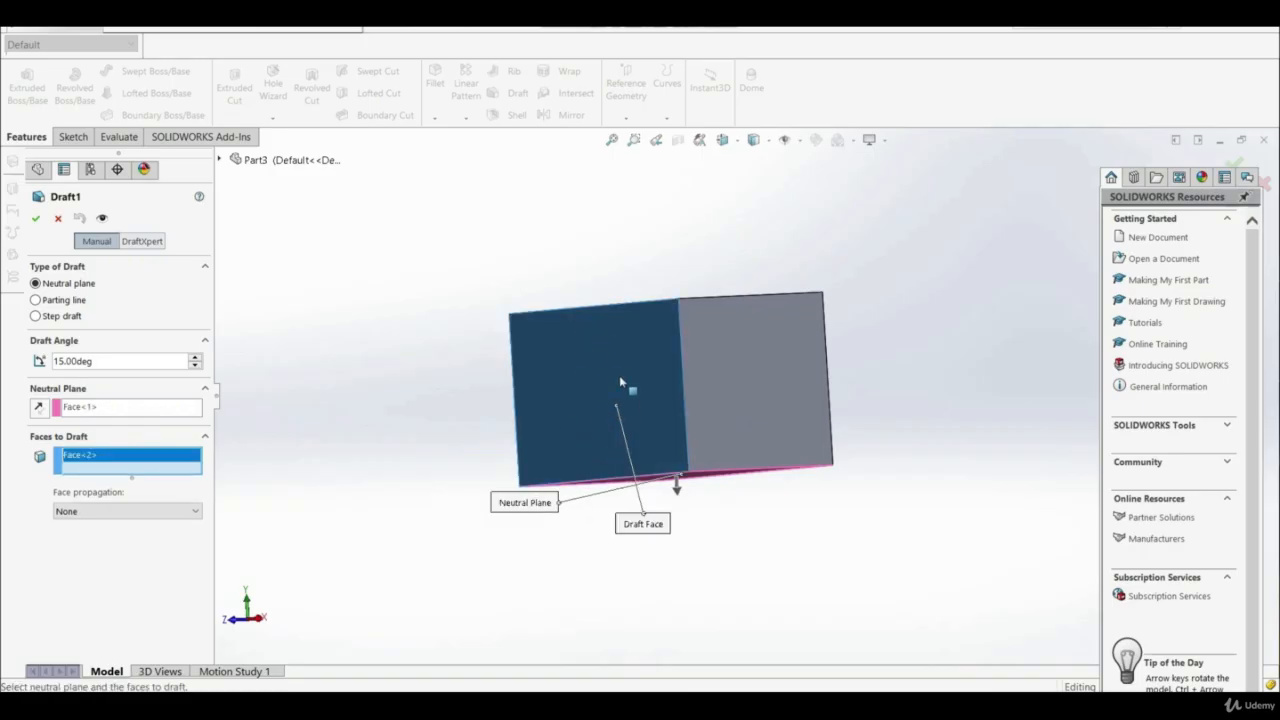
left_click(735, 397)
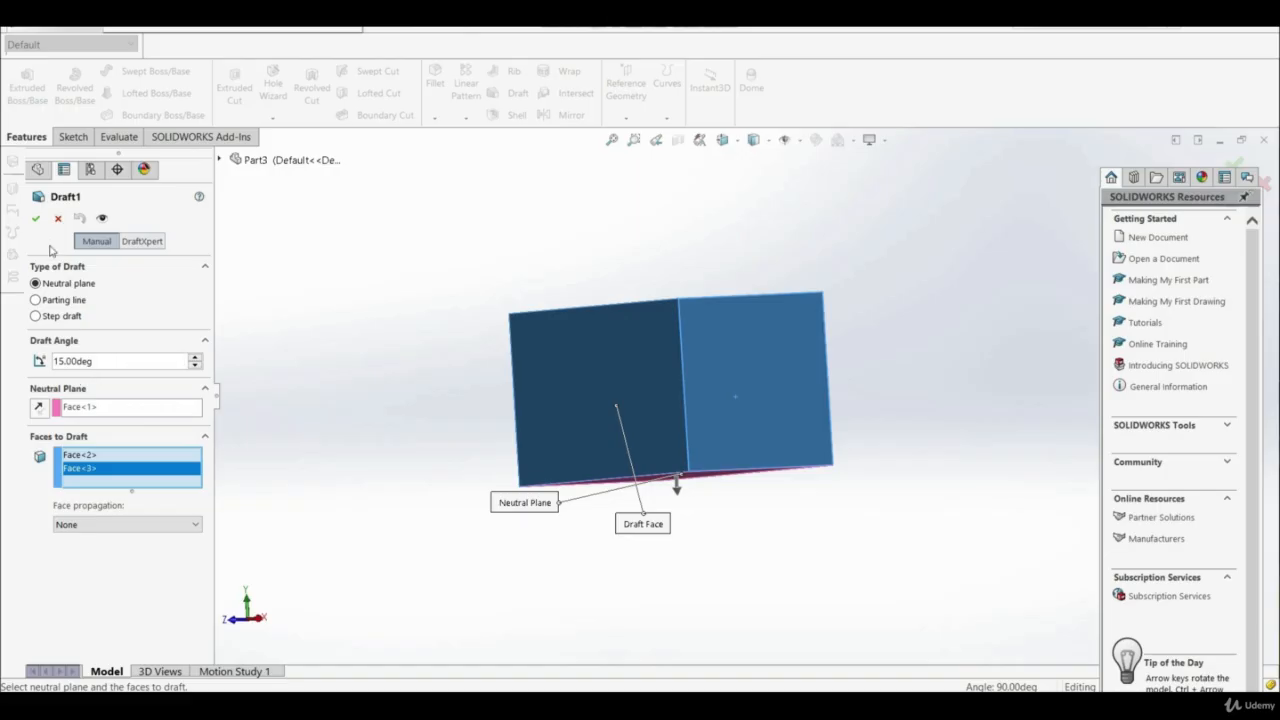
left_click(37, 217)
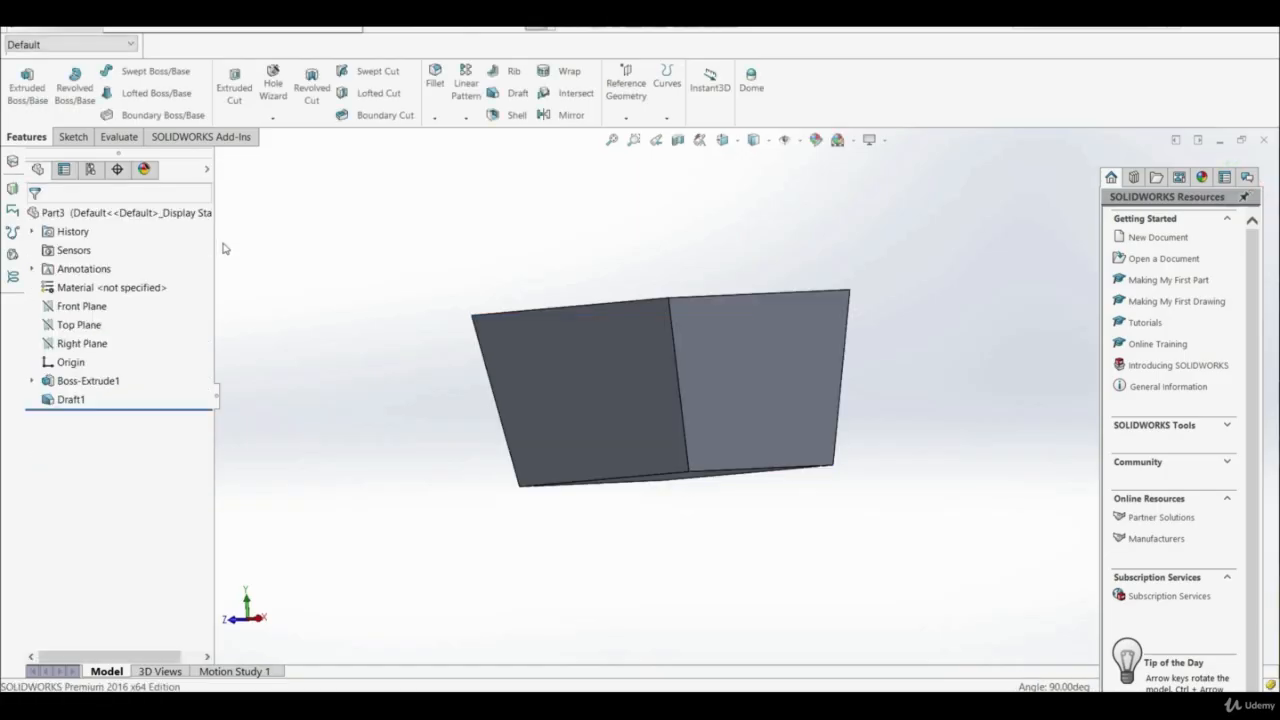
- Roll the feature history back to just before the draft feature, keeping only the block extrusion active
middle_click_drag(600, 340, 609, 401)
left_click(580, 378)
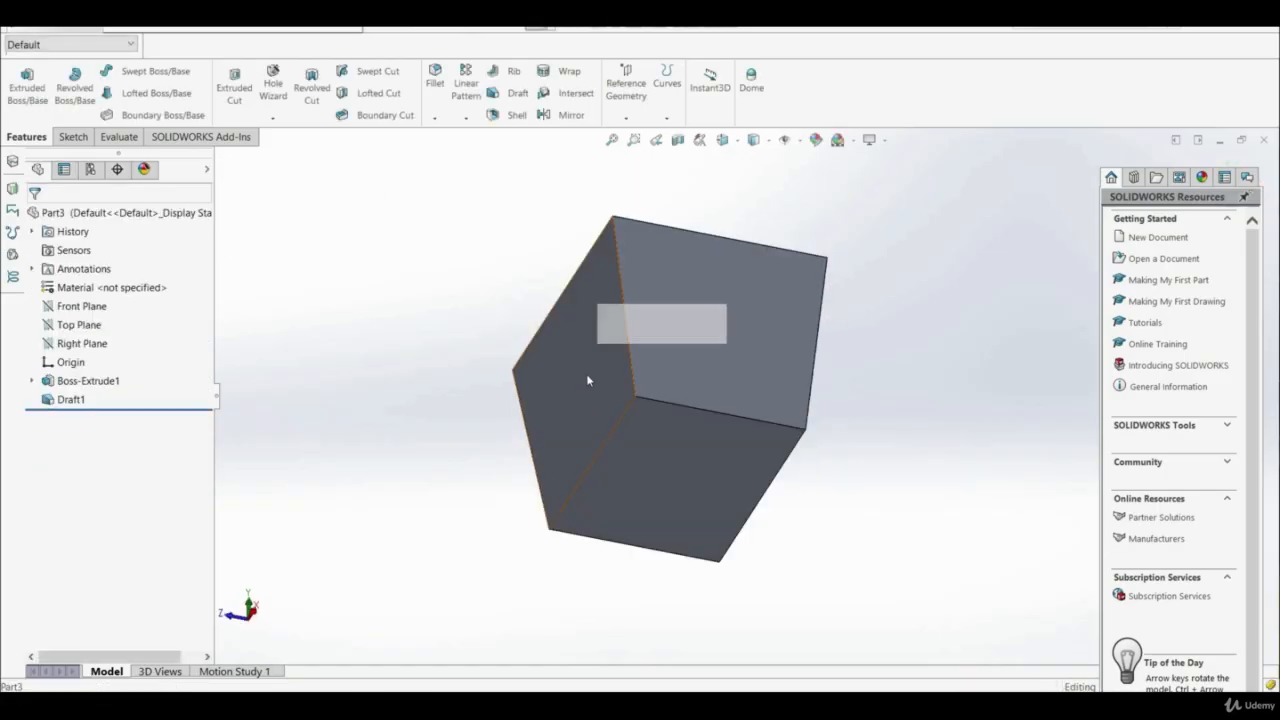
left_click(722, 353)
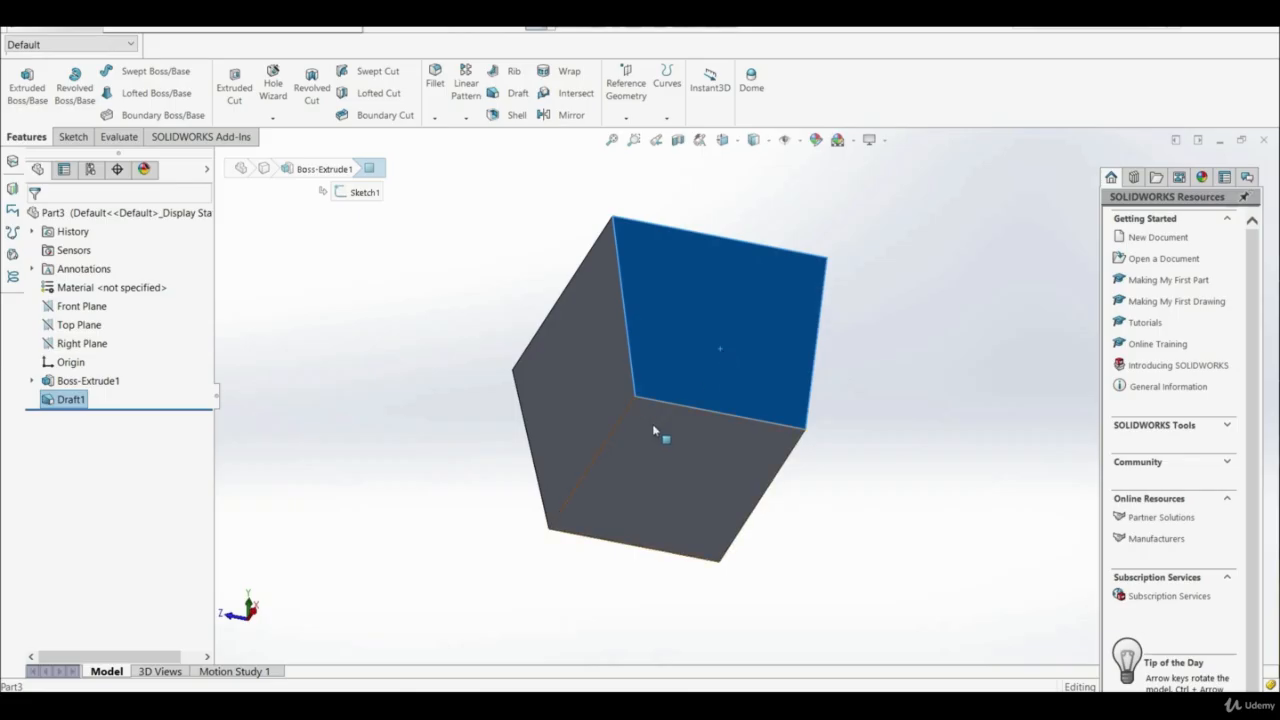
middle_click_drag(668, 446, 684, 489)
left_click(684, 489)
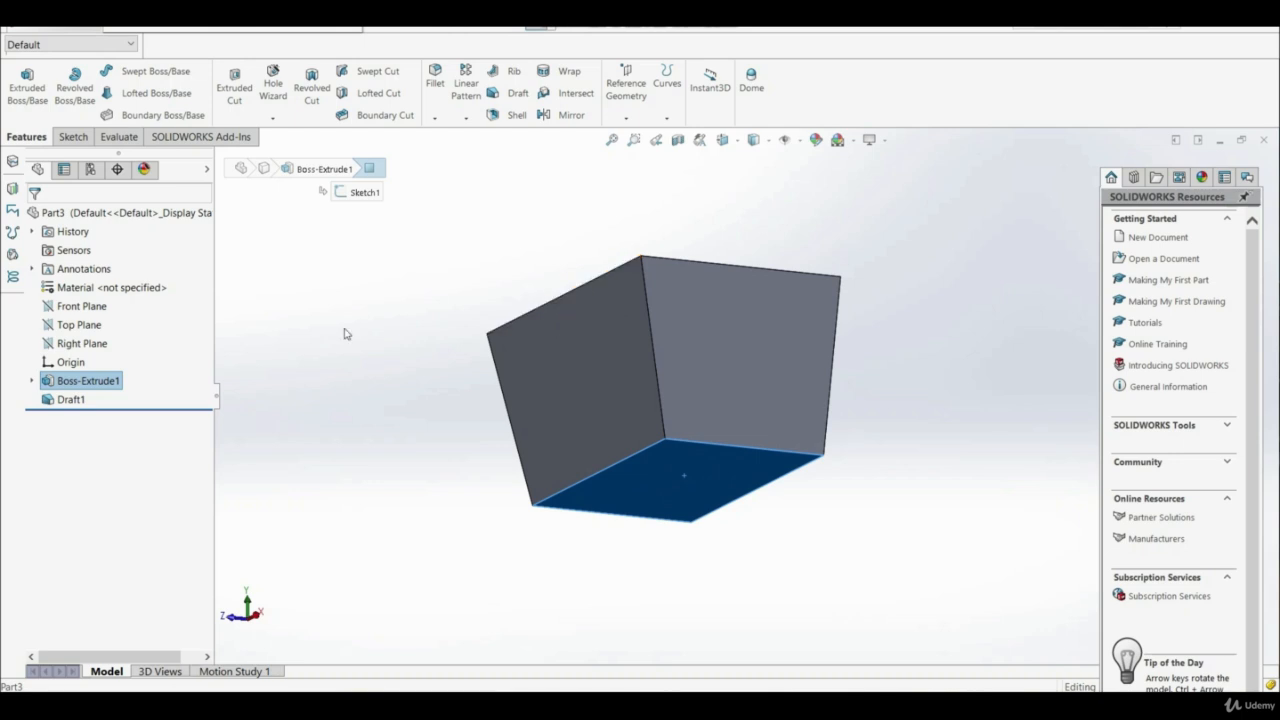
left_click_drag(135, 407, 114, 393)
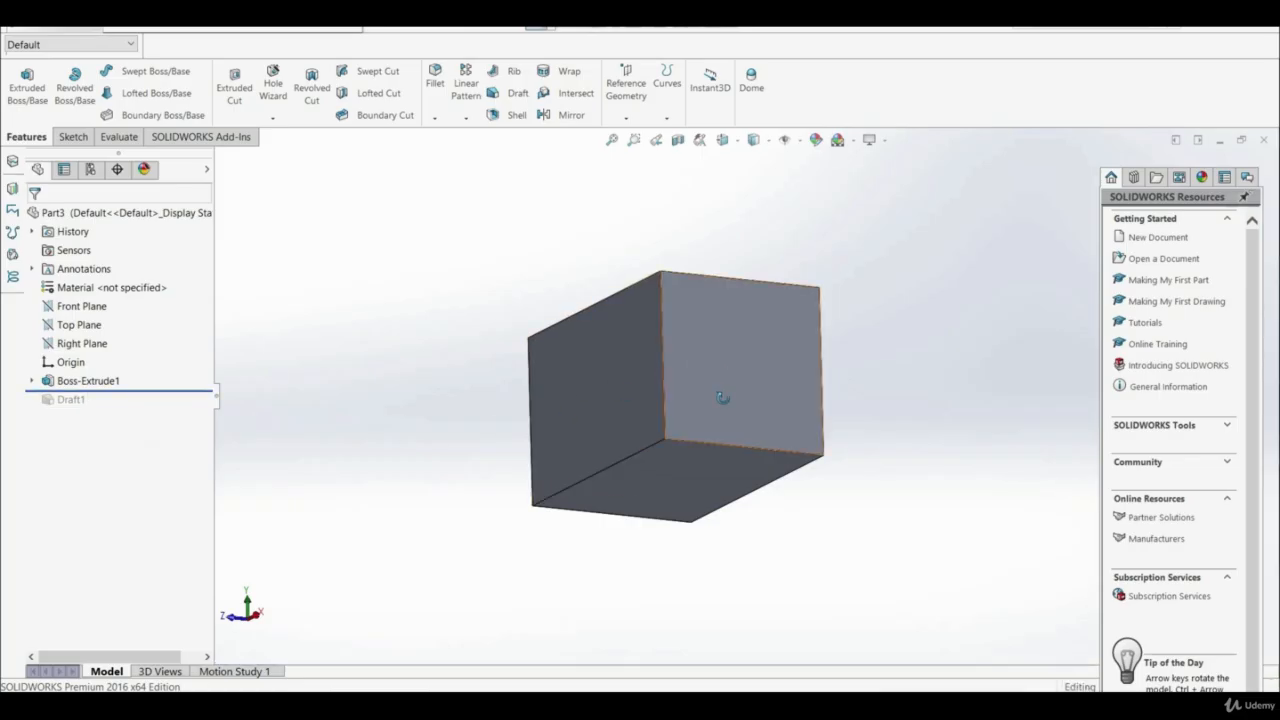
- Start a sketch on the block's long front face and view that face straight on
middle_click_drag(723, 401, 757, 543)
left_click(613, 439)
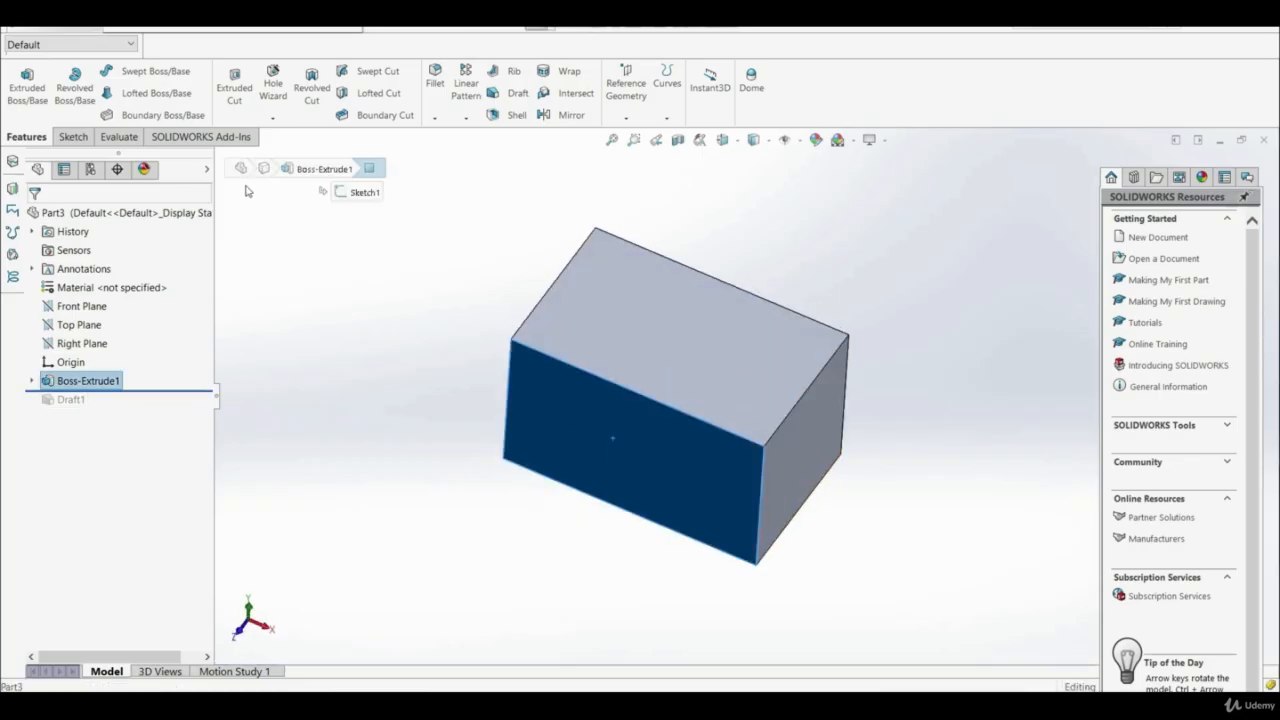
left_click(73, 136)
left_click(20, 85)
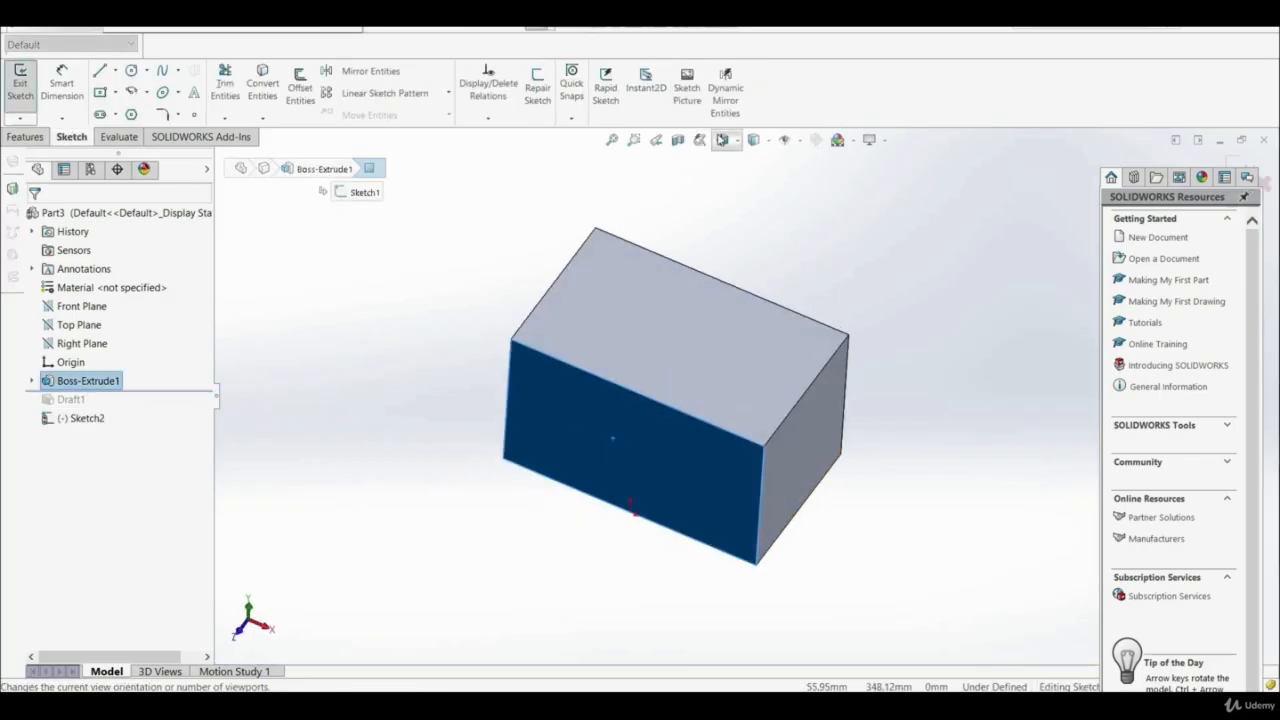
left_click(722, 140)
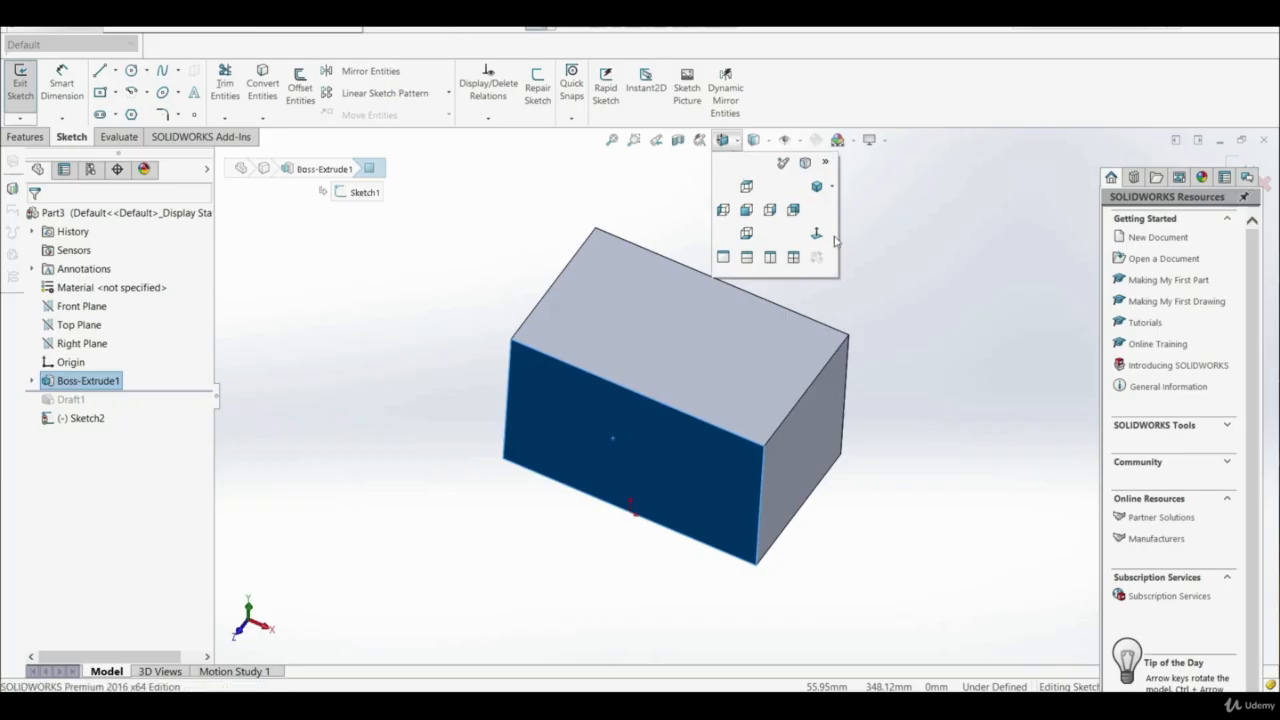
left_click(816, 205)
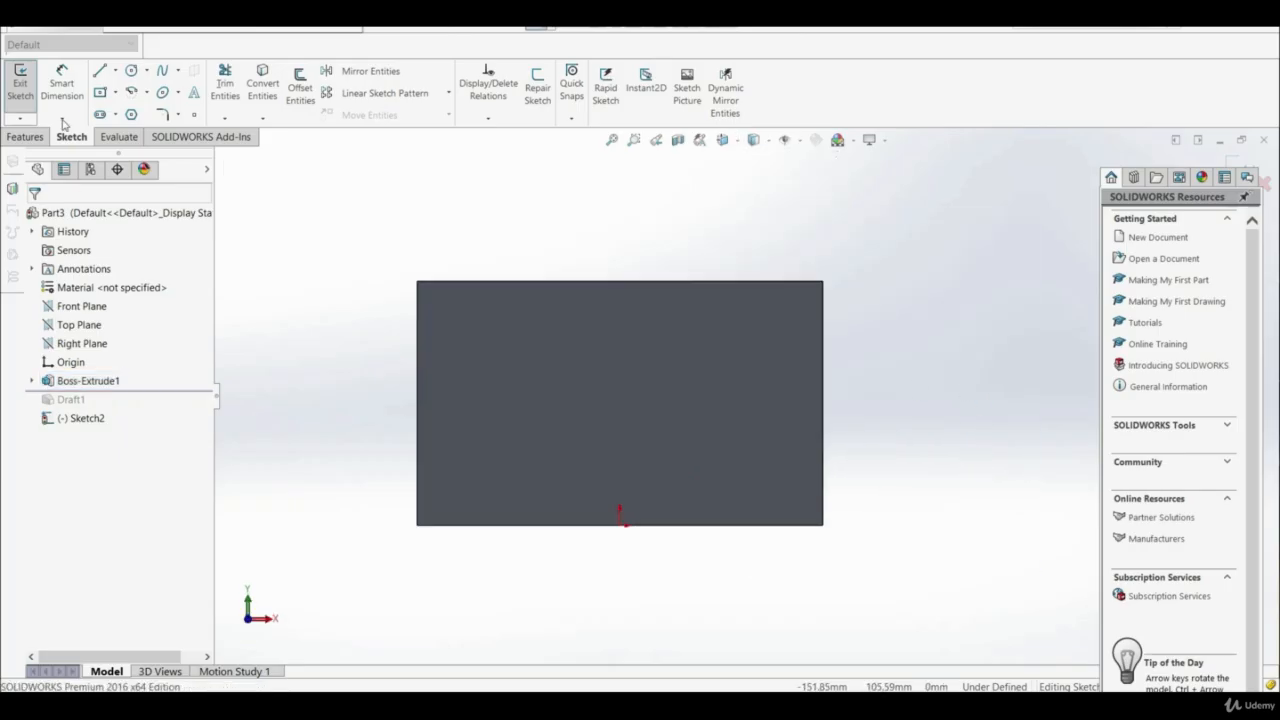
- Draw a slanted line across the front face, rising from low on its left edge to higher on its right edge
left_click(100, 70)
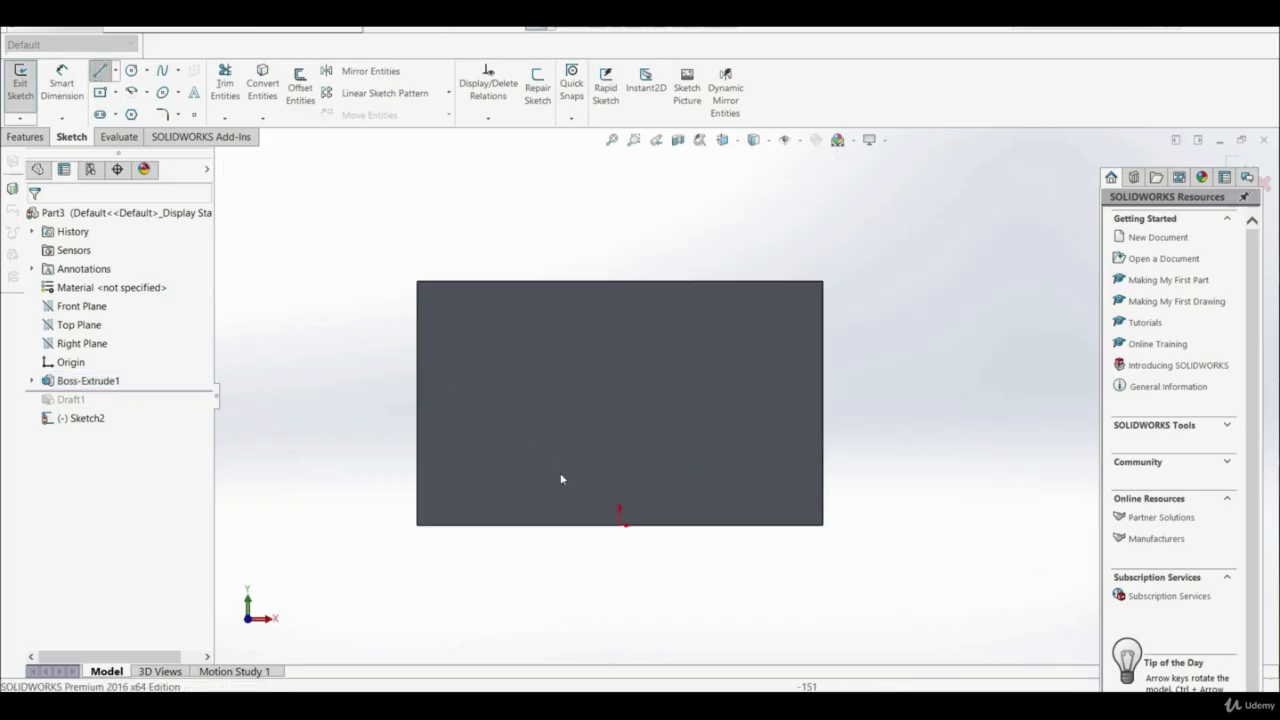
left_click(419, 468)
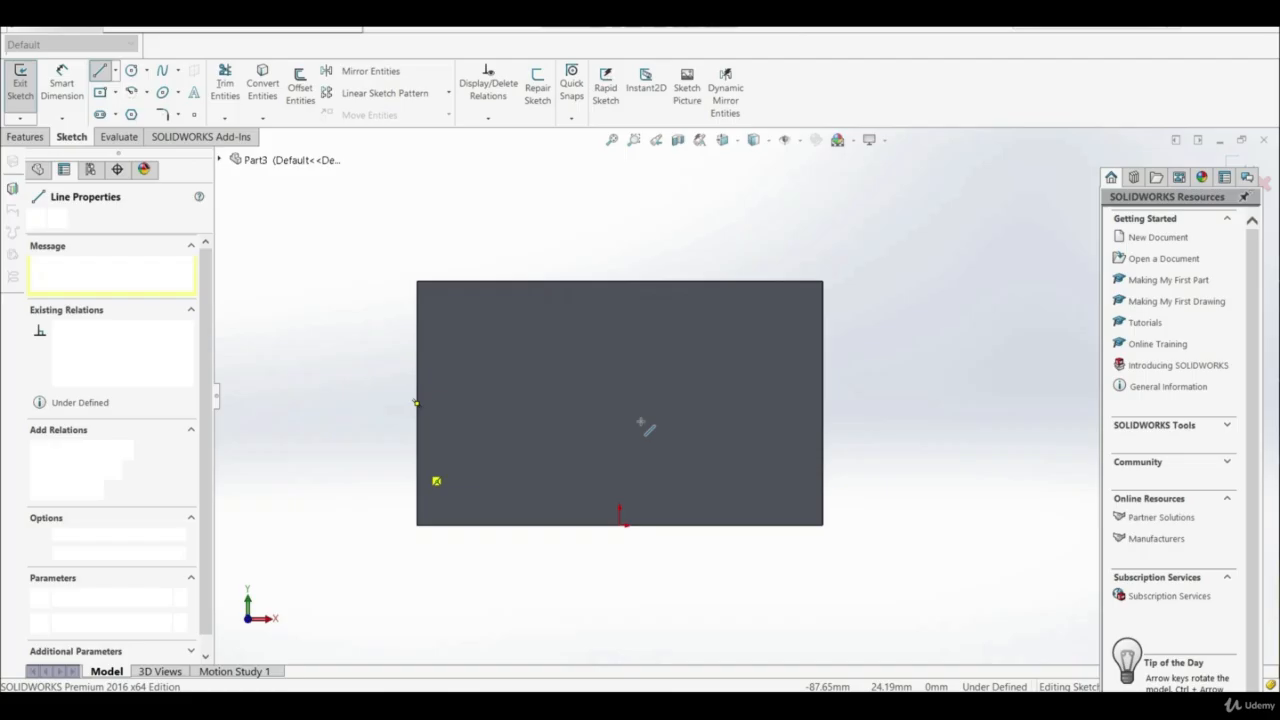
left_click(822, 355)
key("Escape")
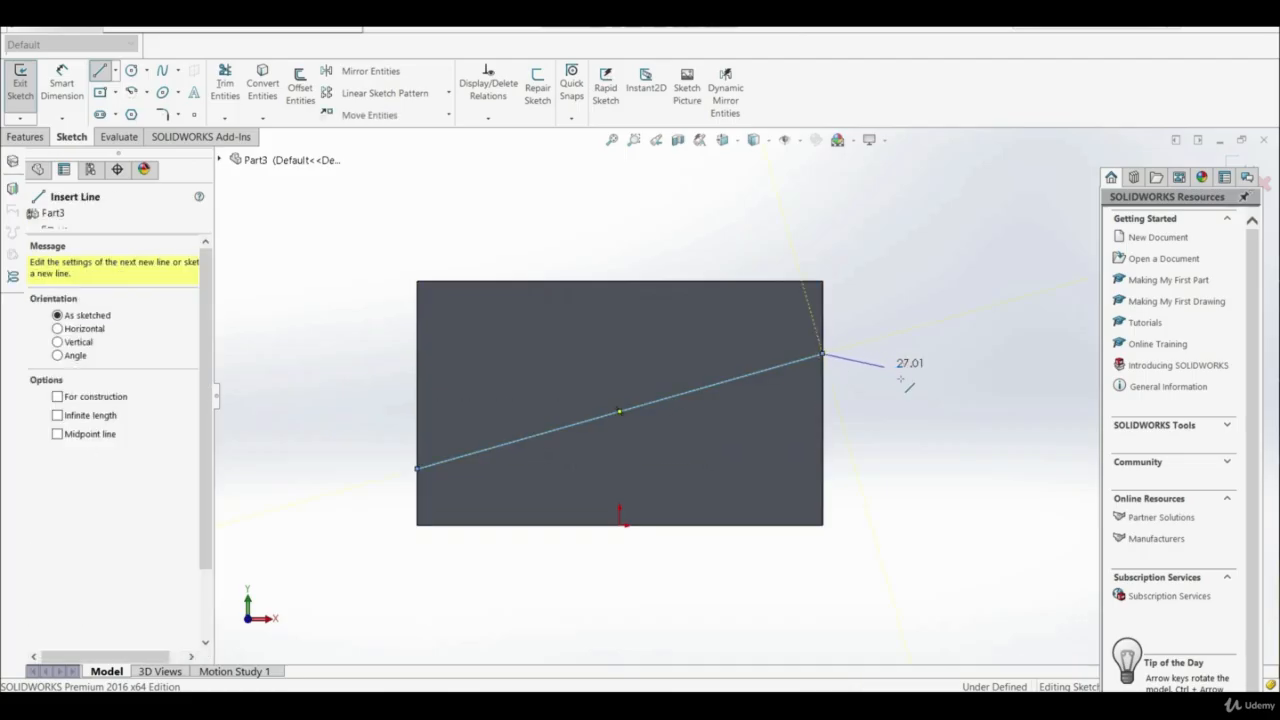
key("Escape")
- Create a projection split line from the slanted sketch line across the front face and the adjacent right side face
right_click(191, 139)
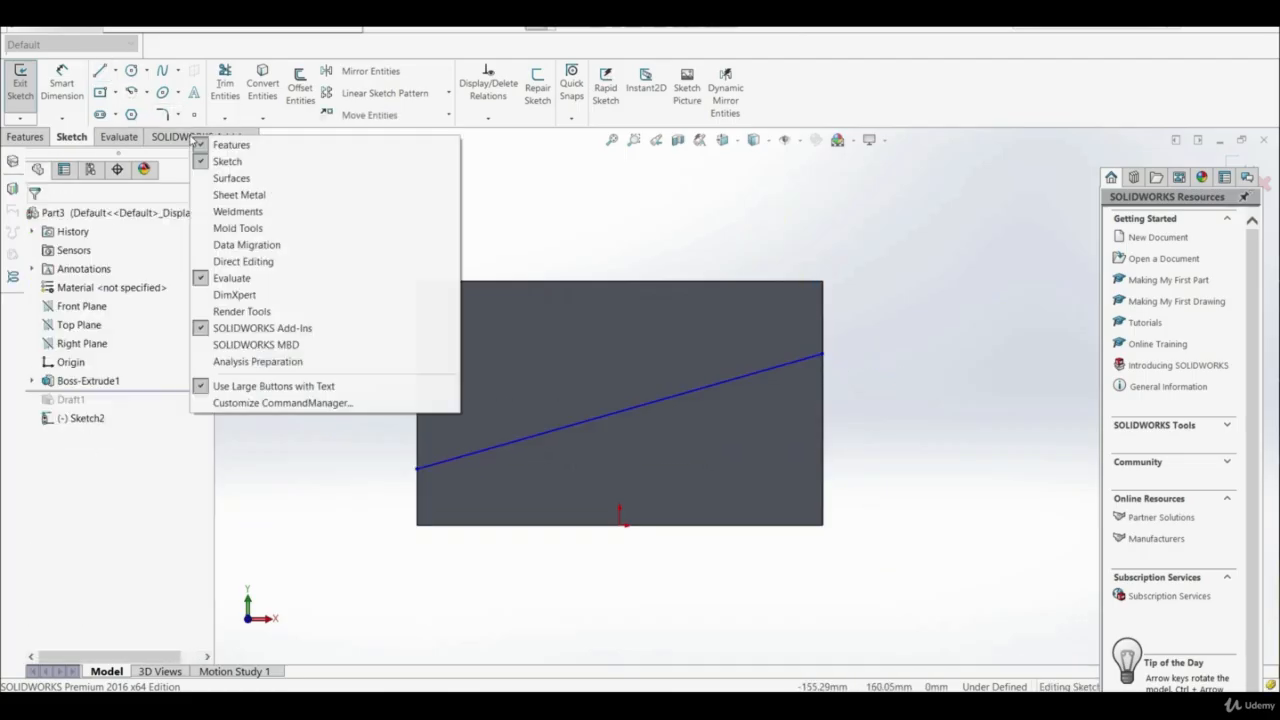
left_click(257, 361)
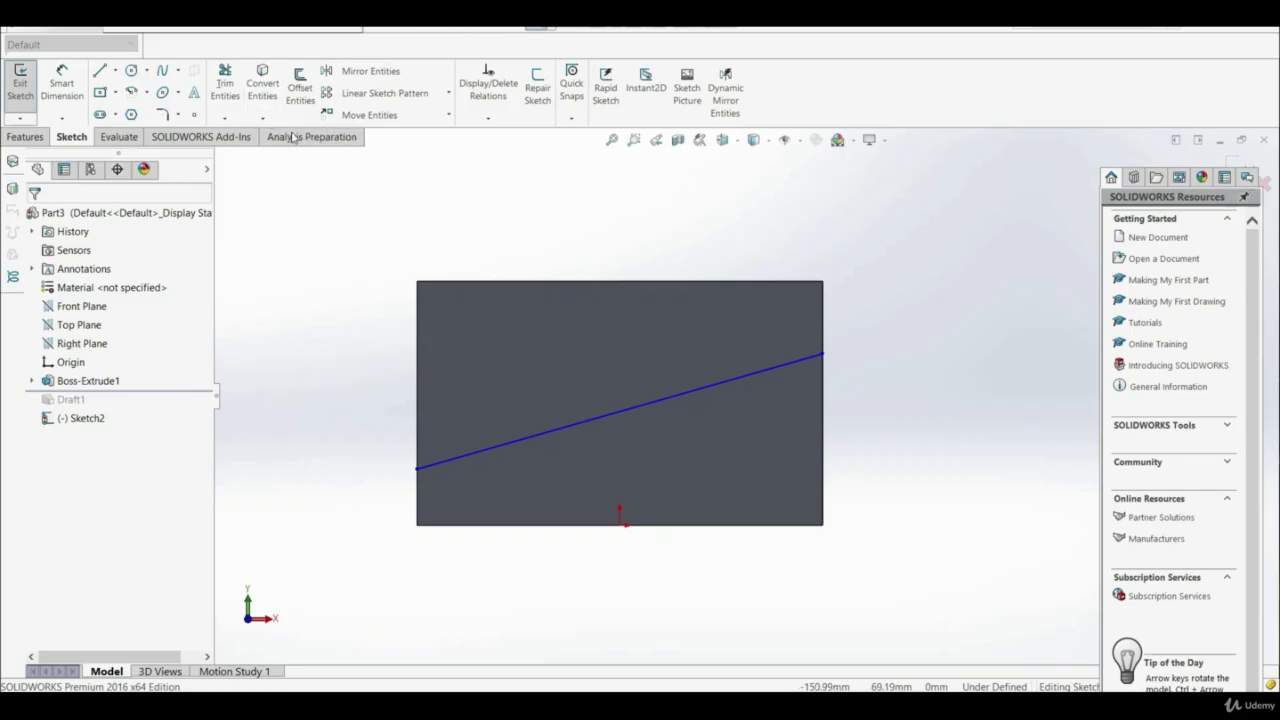
left_click(273, 131)
left_click(250, 116)
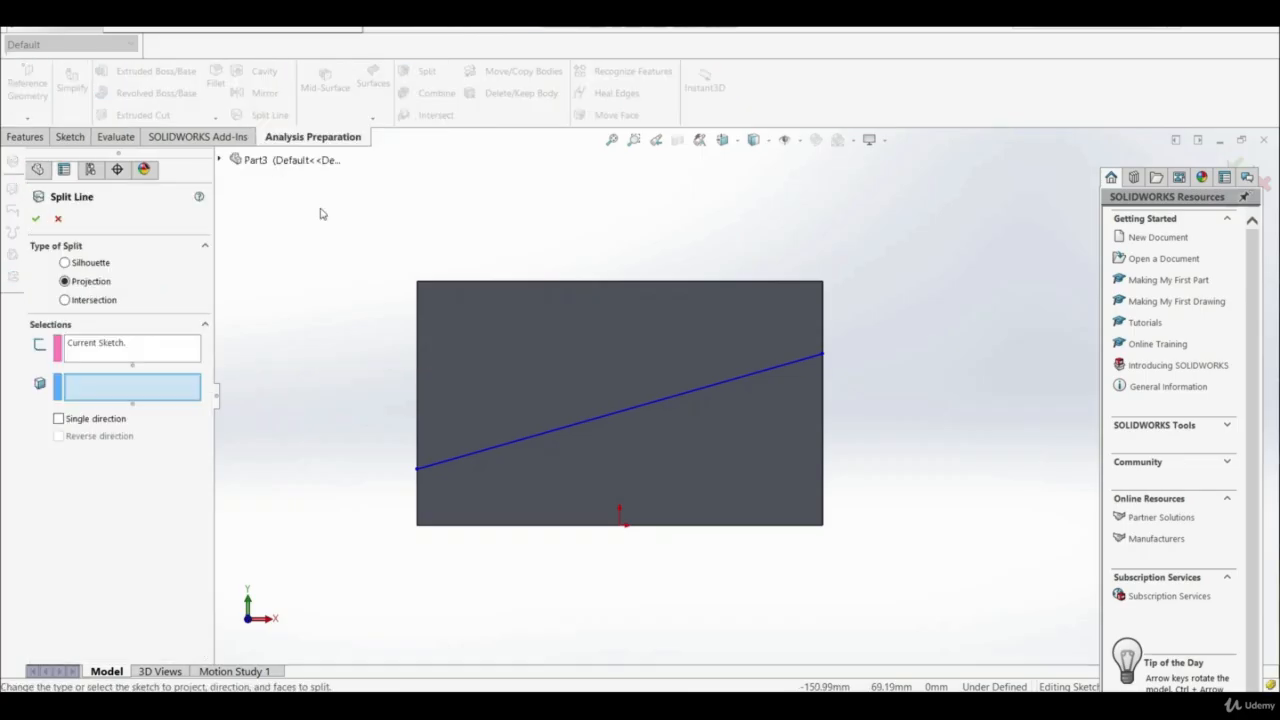
left_click(546, 369)
middle_click_drag(829, 423, 719, 393)
left_click(766, 391)
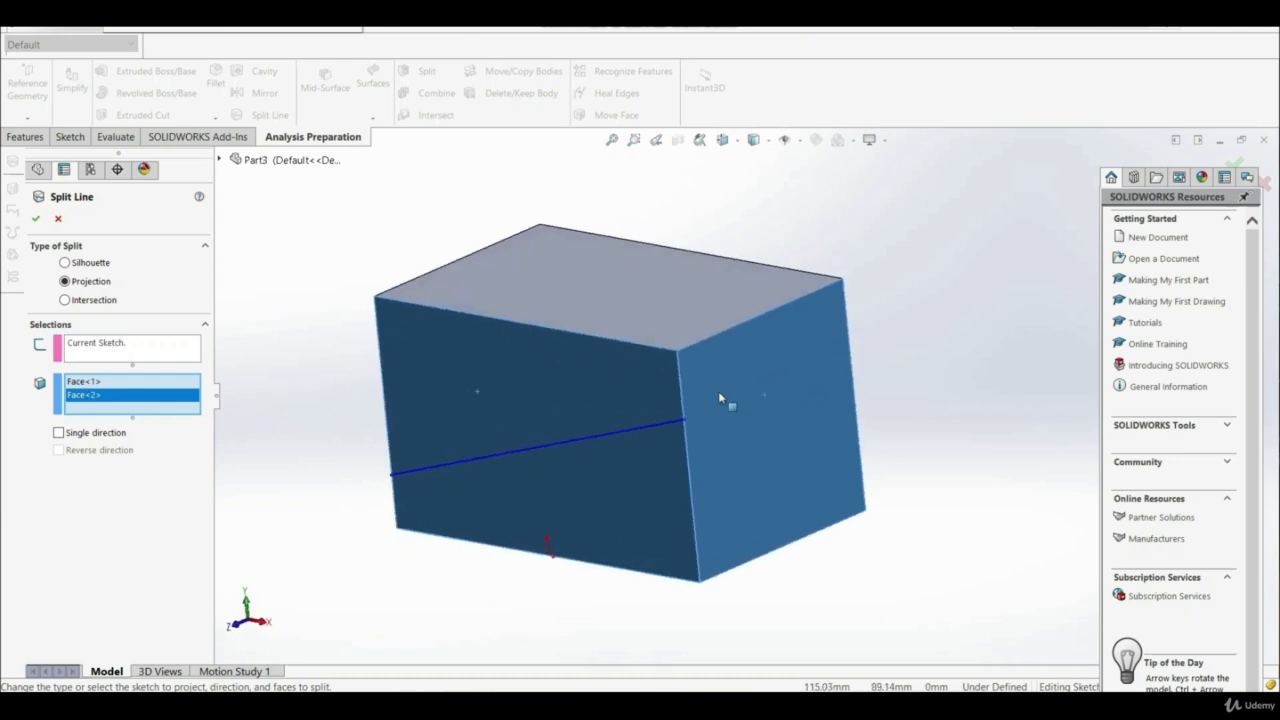
left_click(37, 220)
- Check the split front and side faces, and roll the feature history forward past the draft feature
scroll(434, 460, "up", 1)
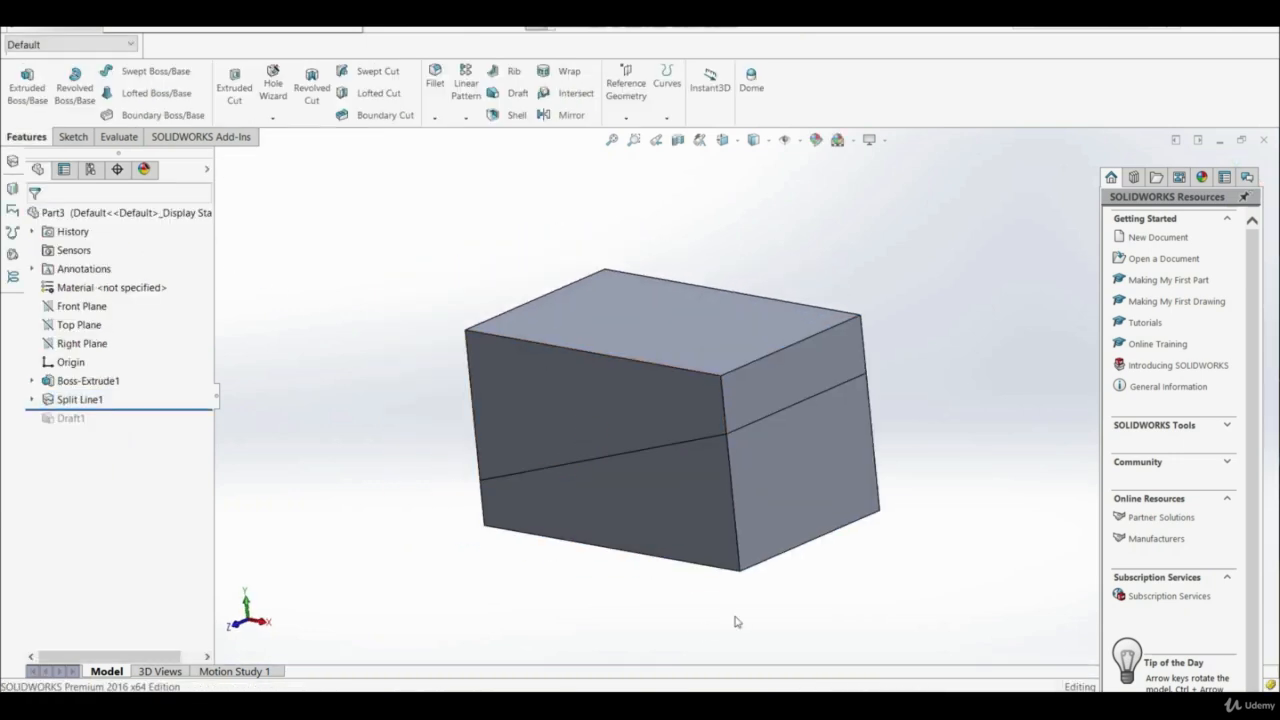
left_click(552, 422)
left_click(622, 505)
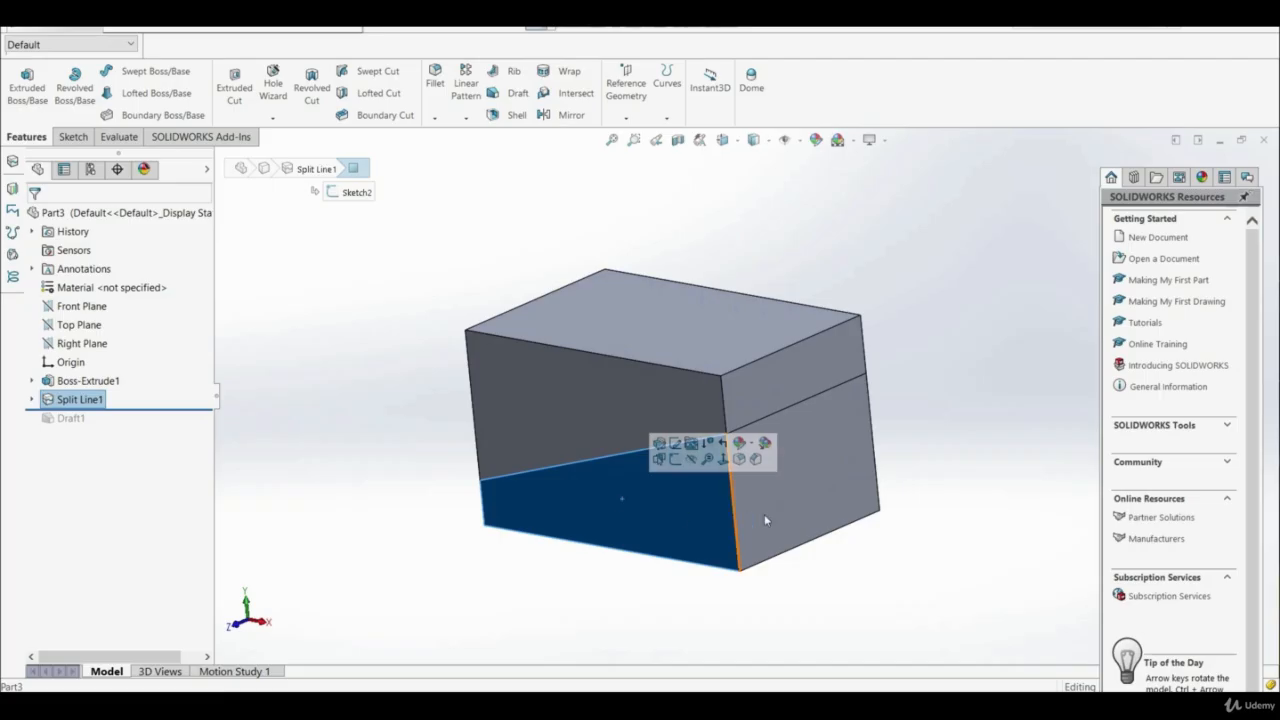
left_click(796, 386)
left_click(803, 466)
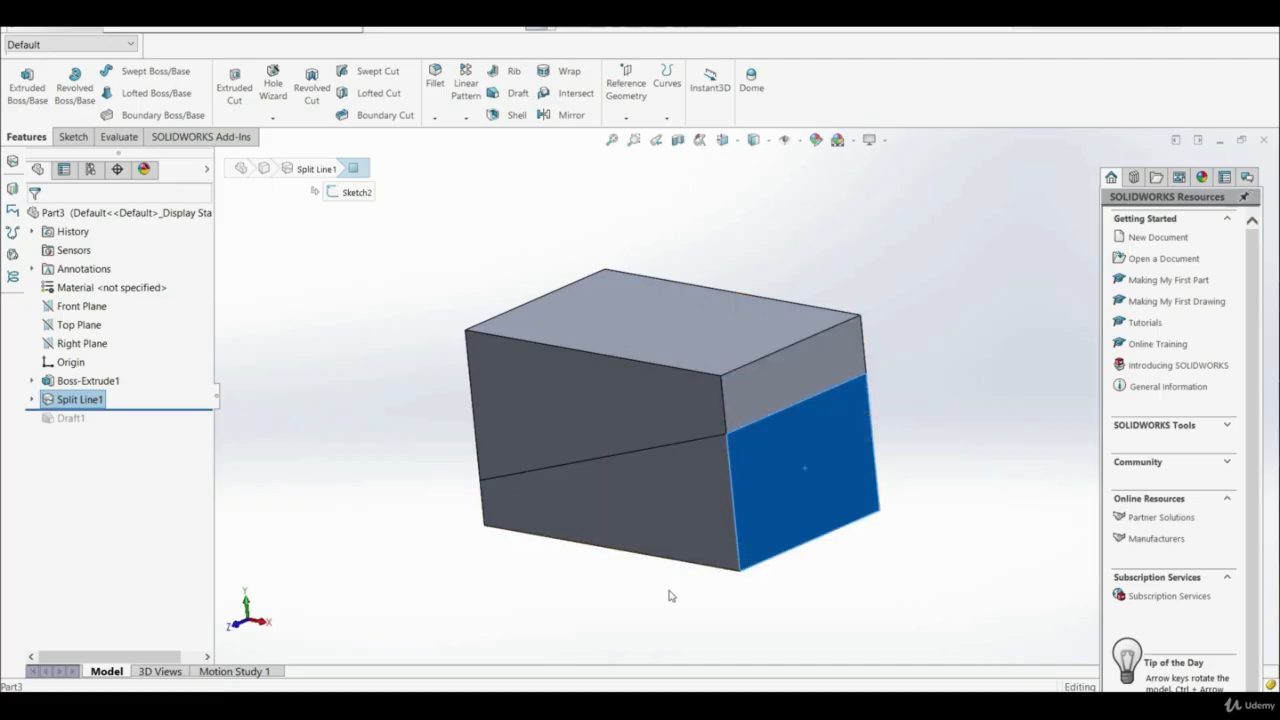
left_click(553, 584)
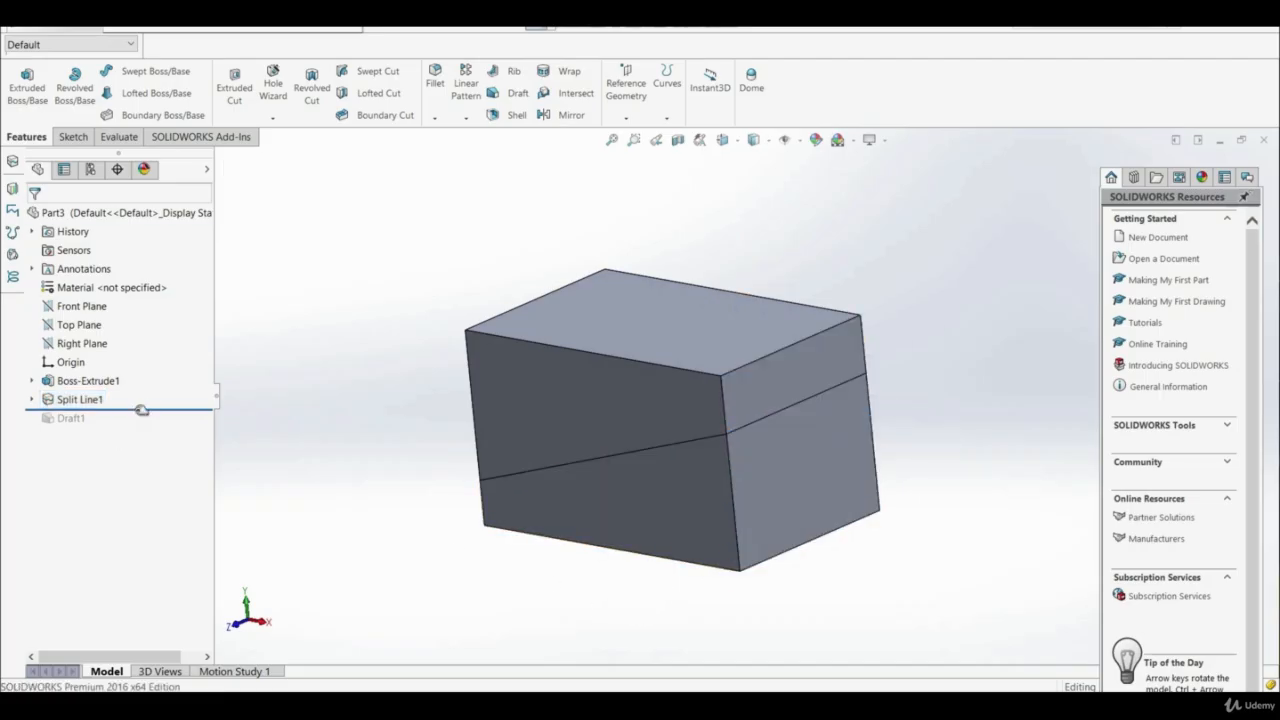
left_click_drag(142, 410, 131, 423)
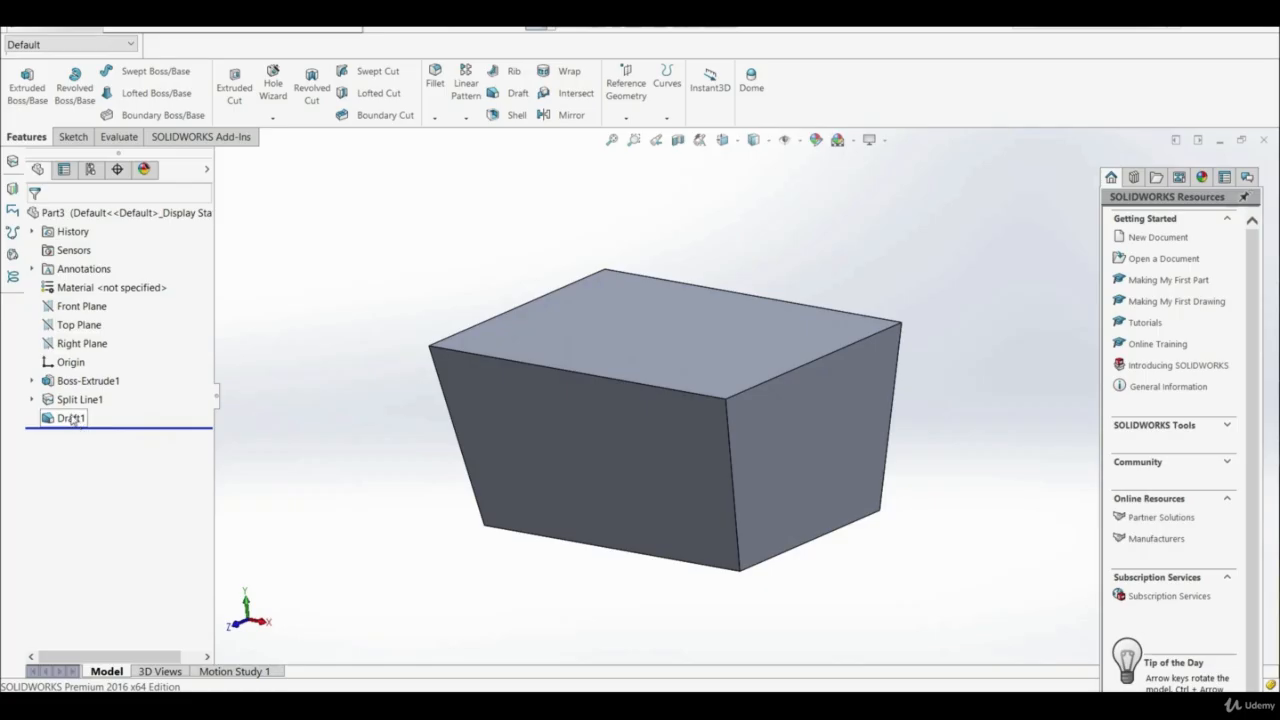
- Edit the block's existing draft feature and change its draft type from neutral plane to Parting line
right_click(72, 419)
left_click(88, 383)
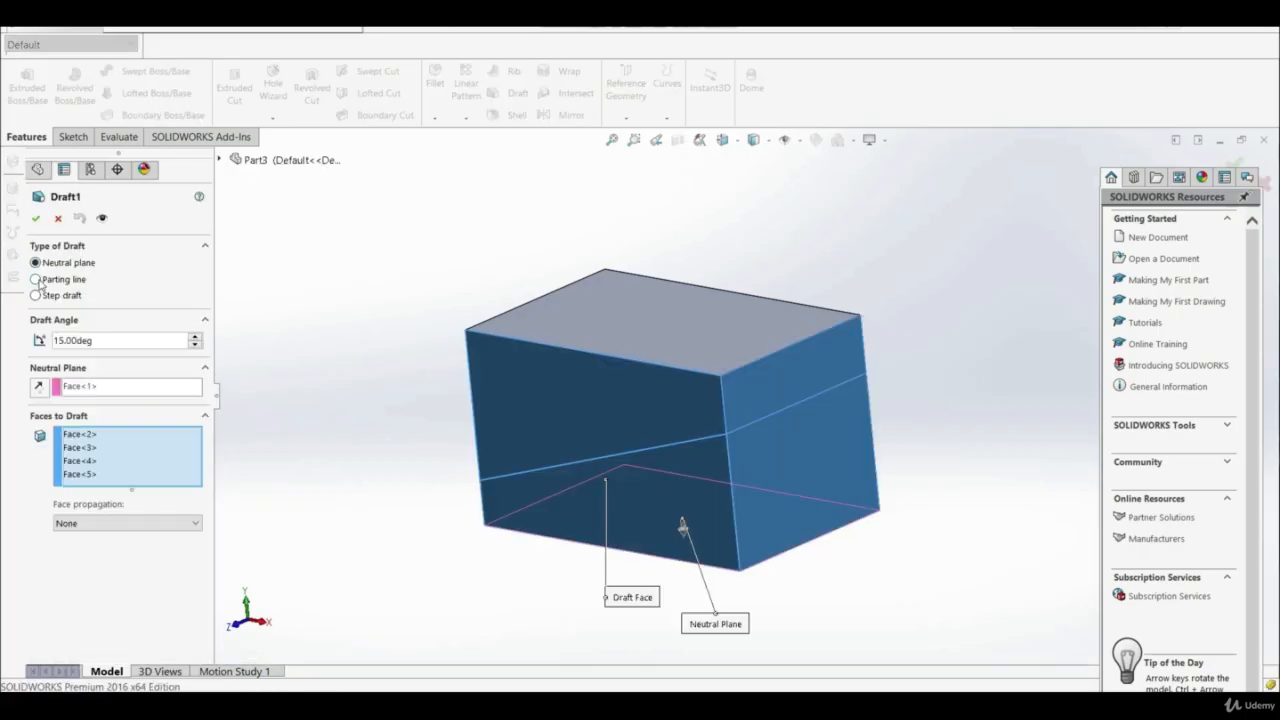
left_click(37, 280)
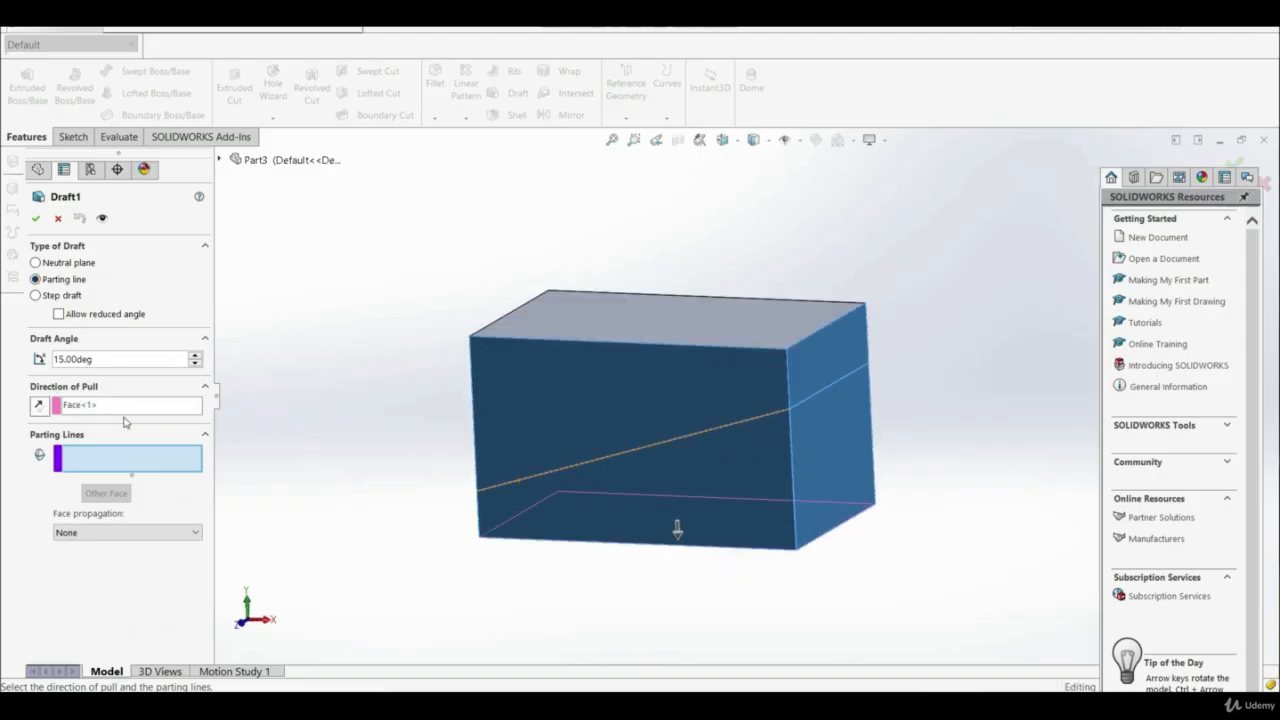
- Clear the draft's current pull-direction face and pick the block's bottom face as the direction of pull
right_click(88, 412)
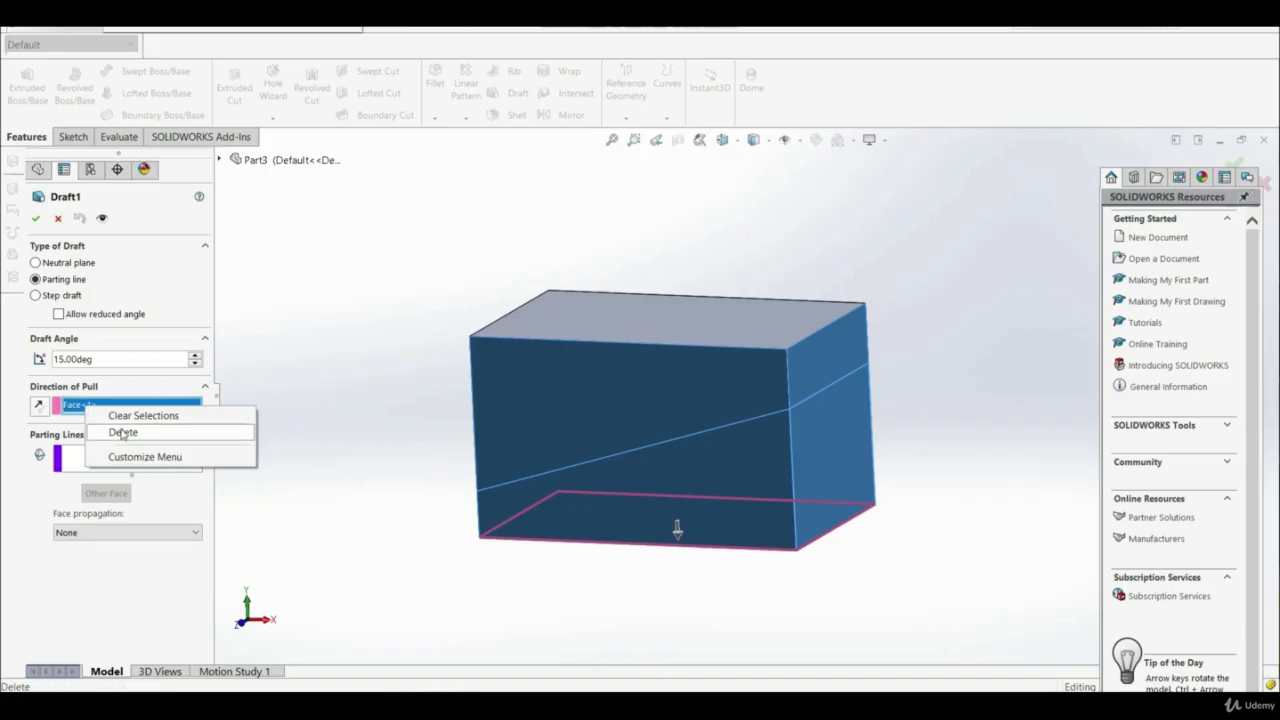
left_click(118, 431)
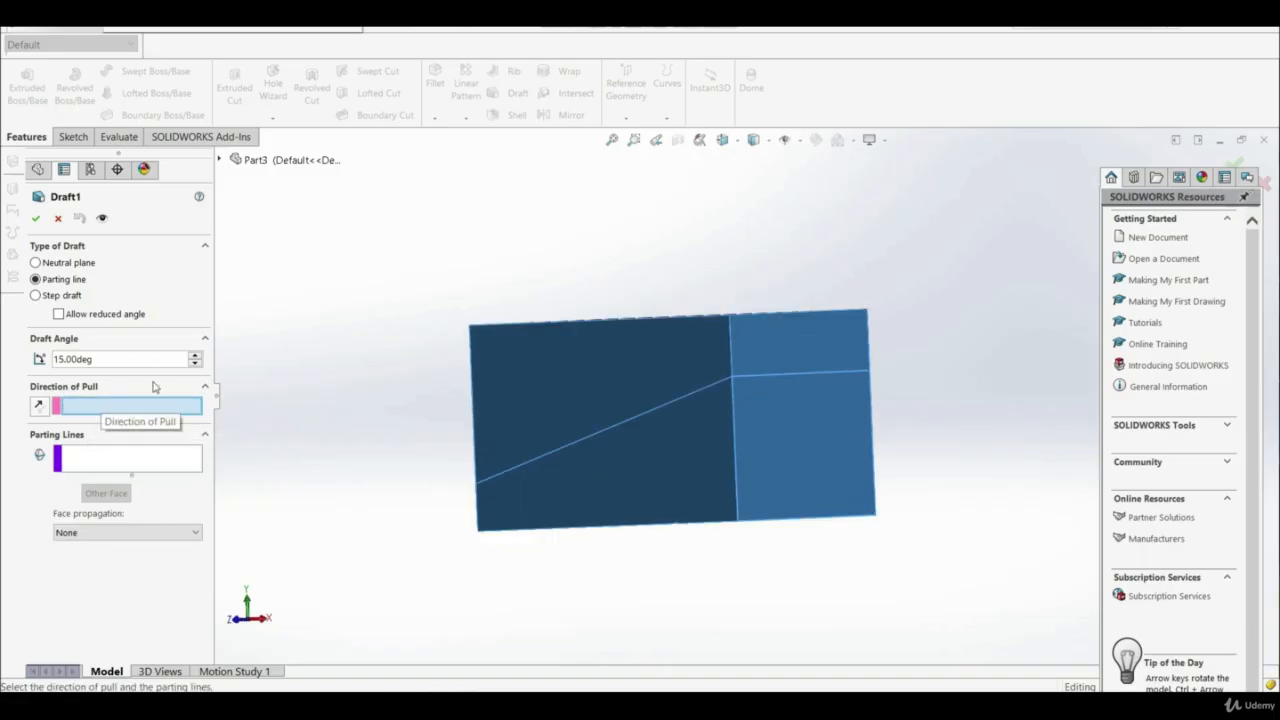
scroll(692, 452, "up", 1)
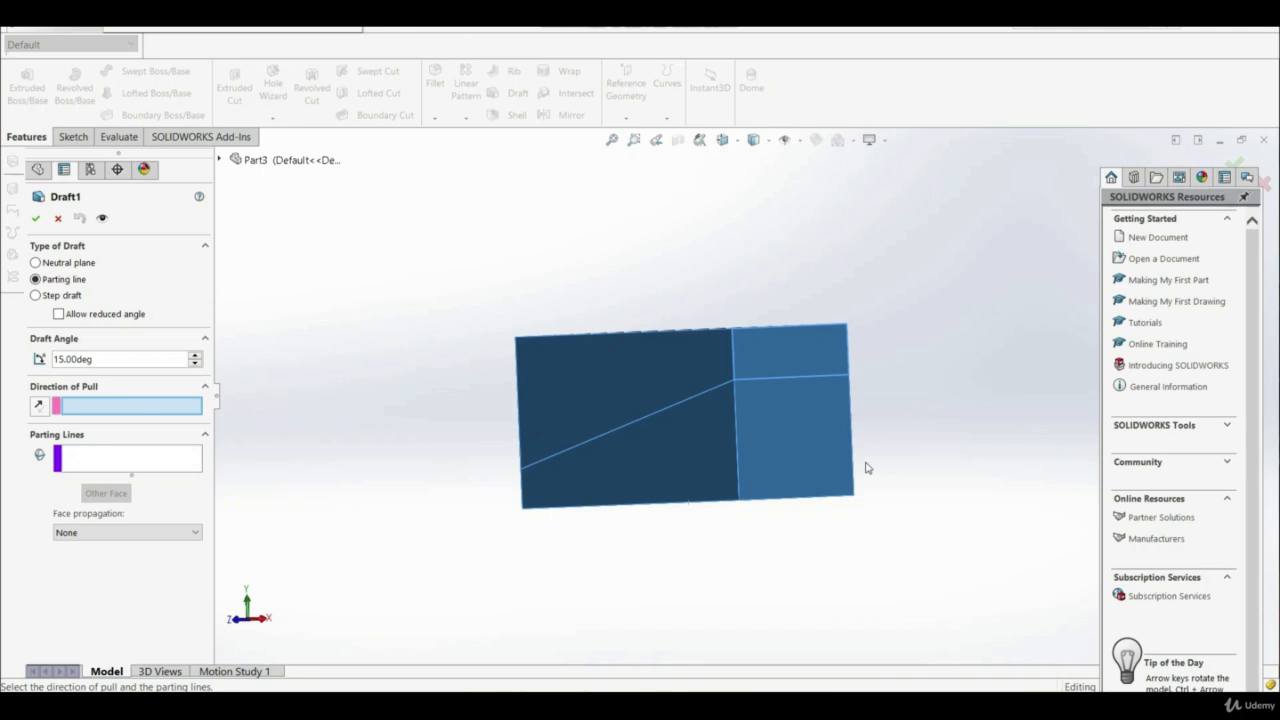
left_click(222, 161)
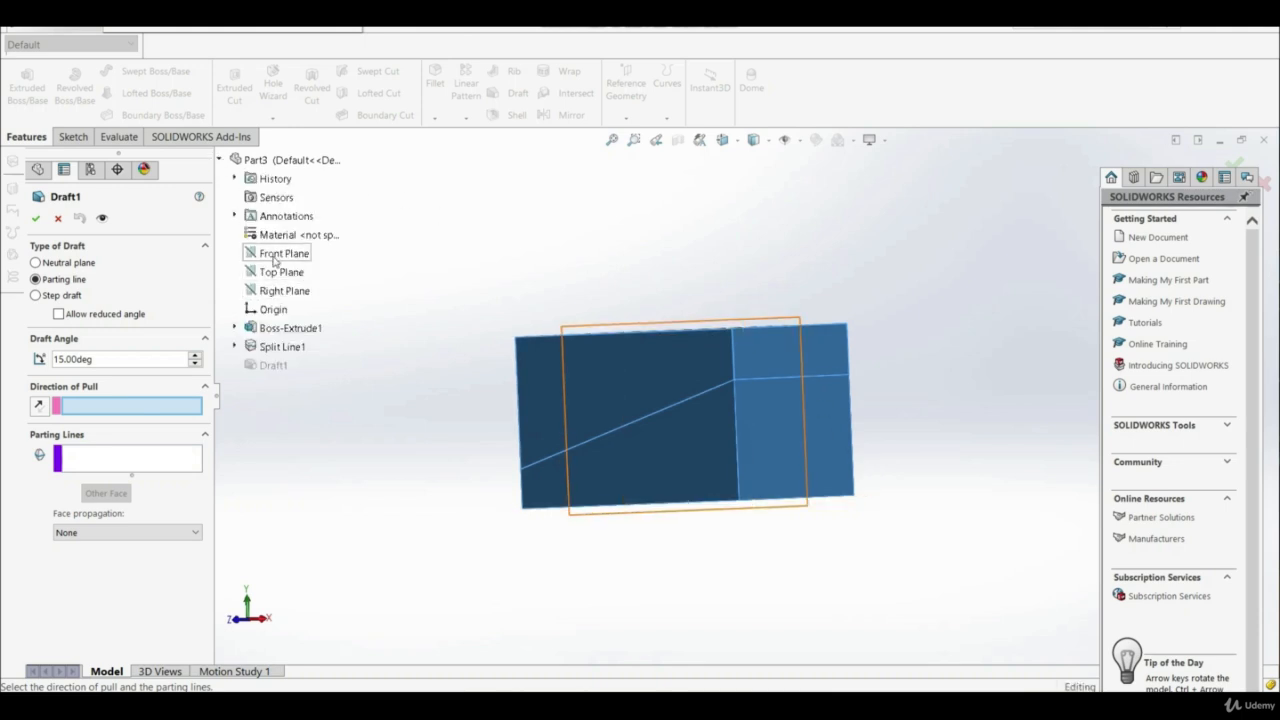
left_click(220, 161)
middle_click_drag(366, 320, 691, 443)
left_click(688, 438)
middle_click_drag(441, 437, 265, 465)
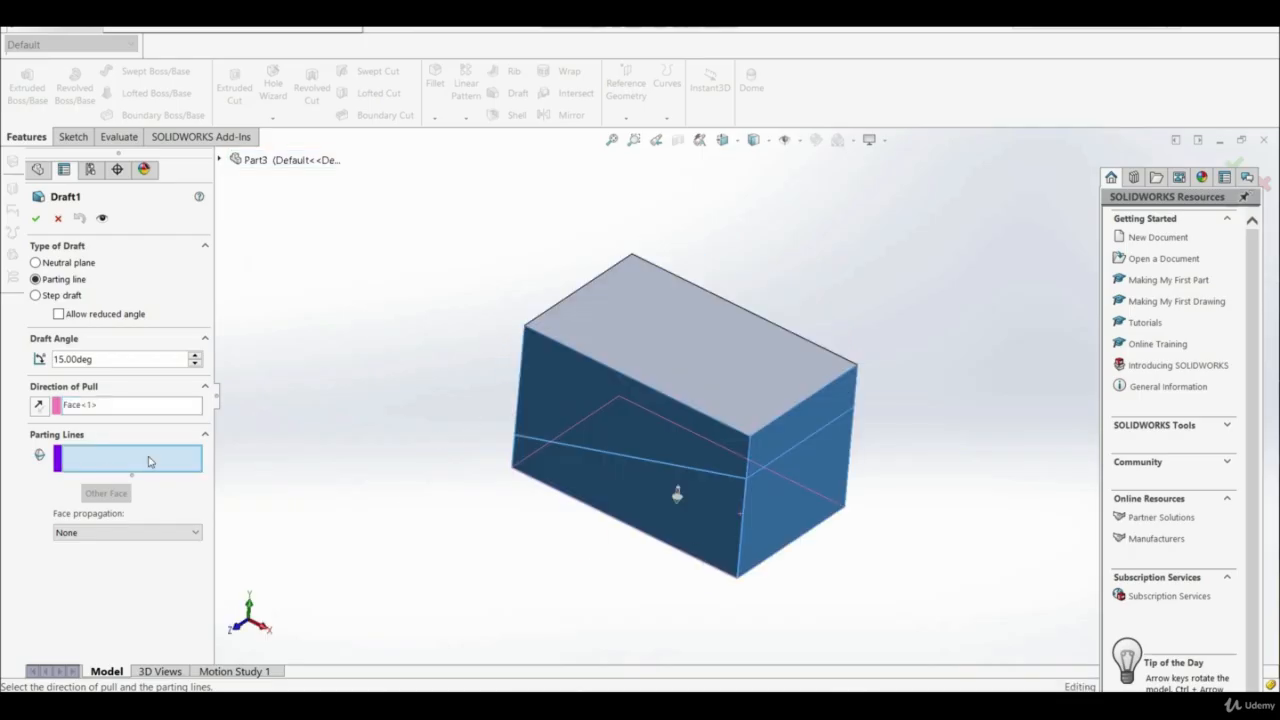
- Choose the split edges on the front and right side faces as parting lines and apply the draft
scroll(559, 471, "down", 3)
left_click(117, 463)
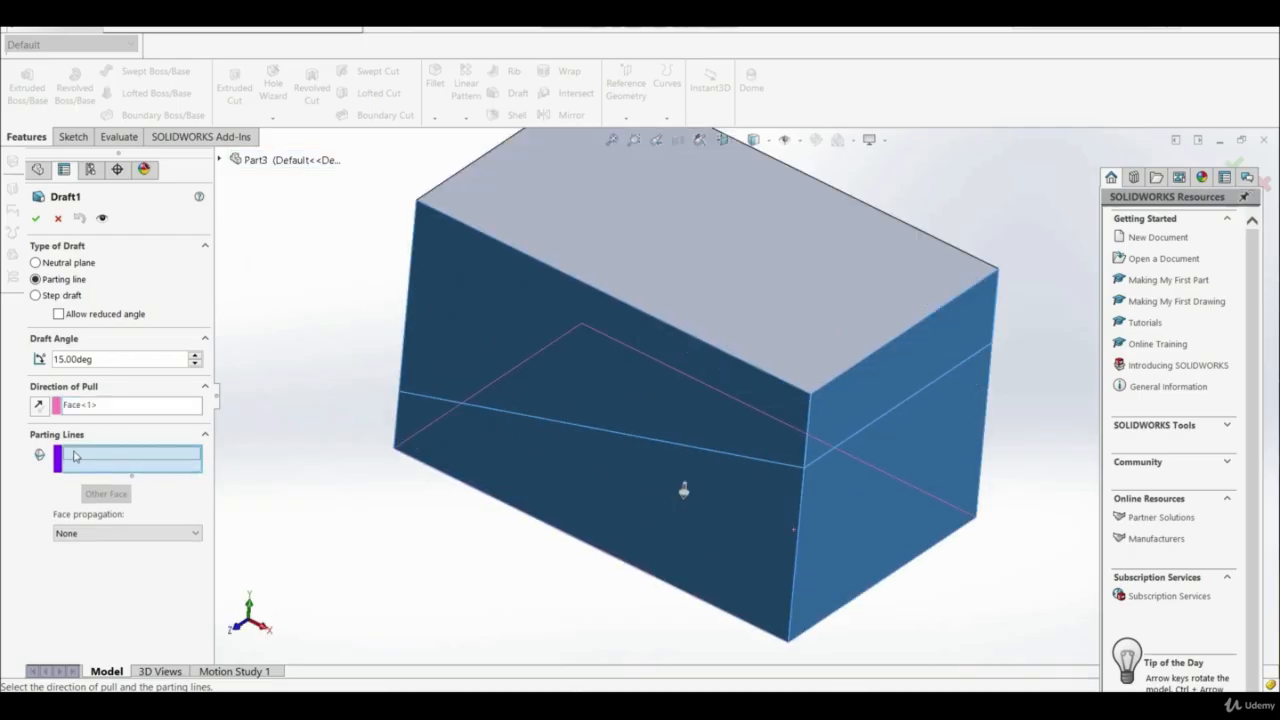
left_click(548, 420)
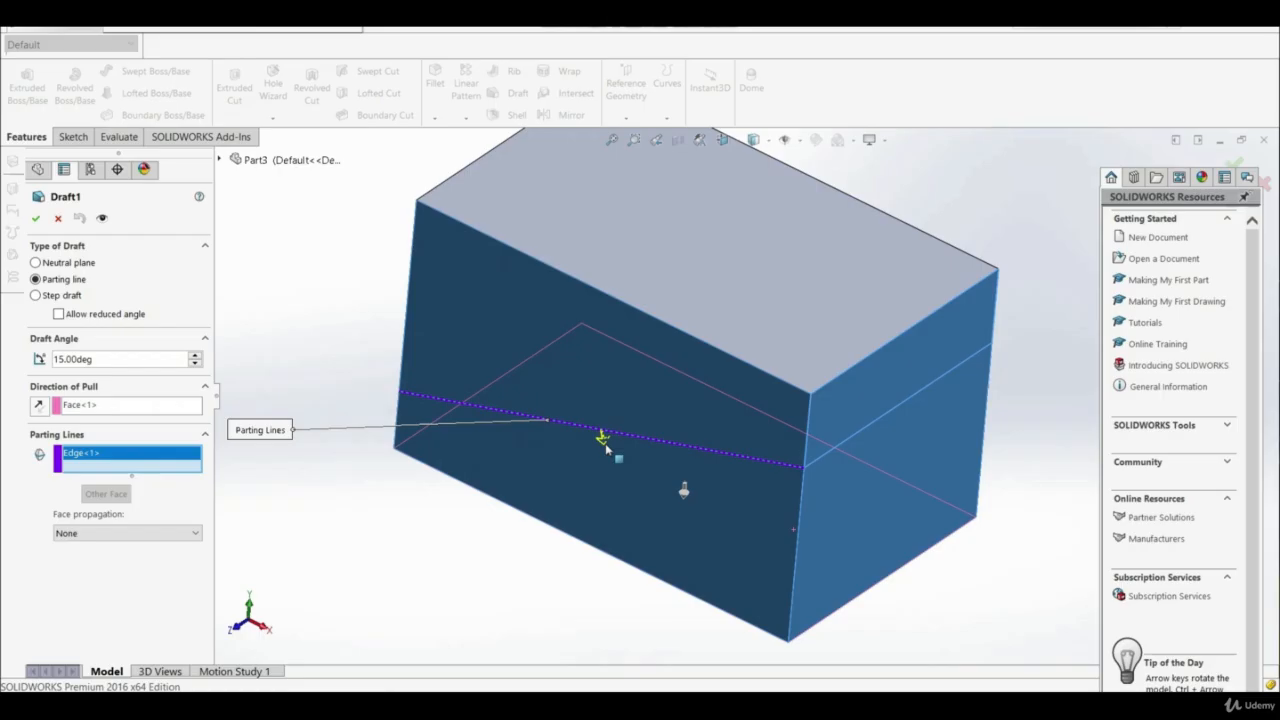
left_click(862, 436)
middle_click_drag(786, 517, 834, 496)
scroll(830, 389, "up", 5)
scroll(830, 389, "down", 3)
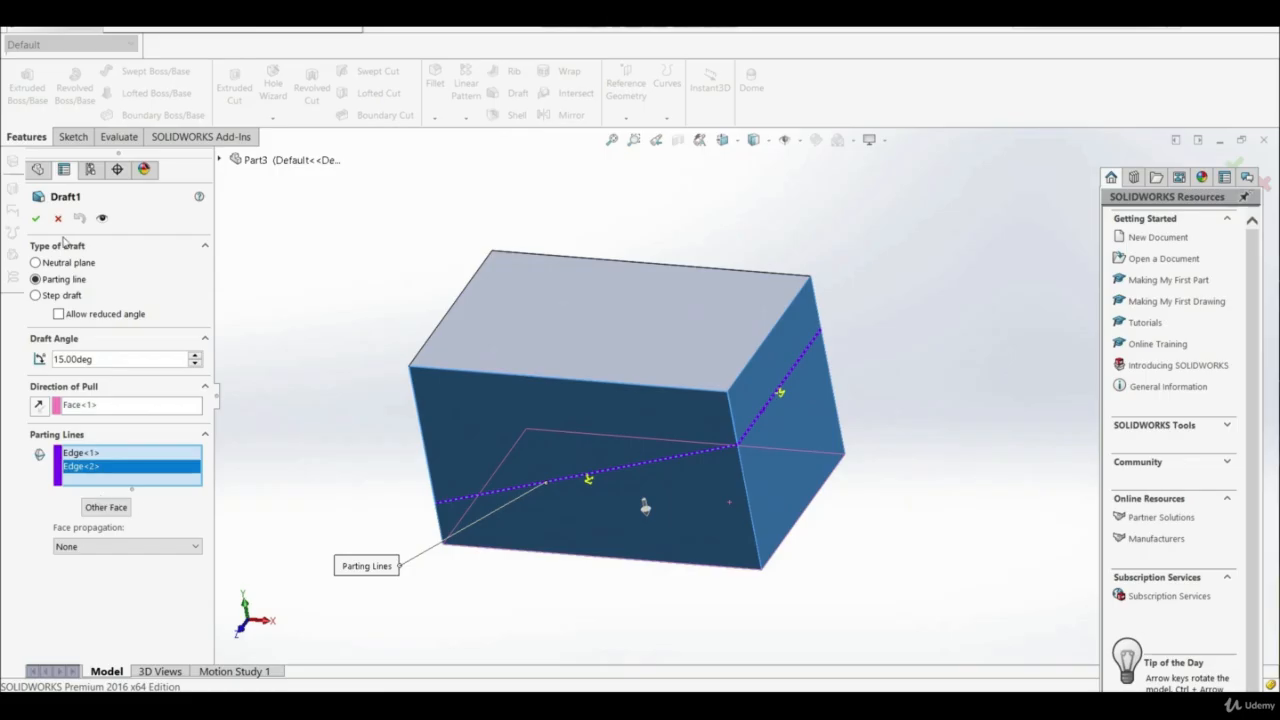
left_click(36, 219)
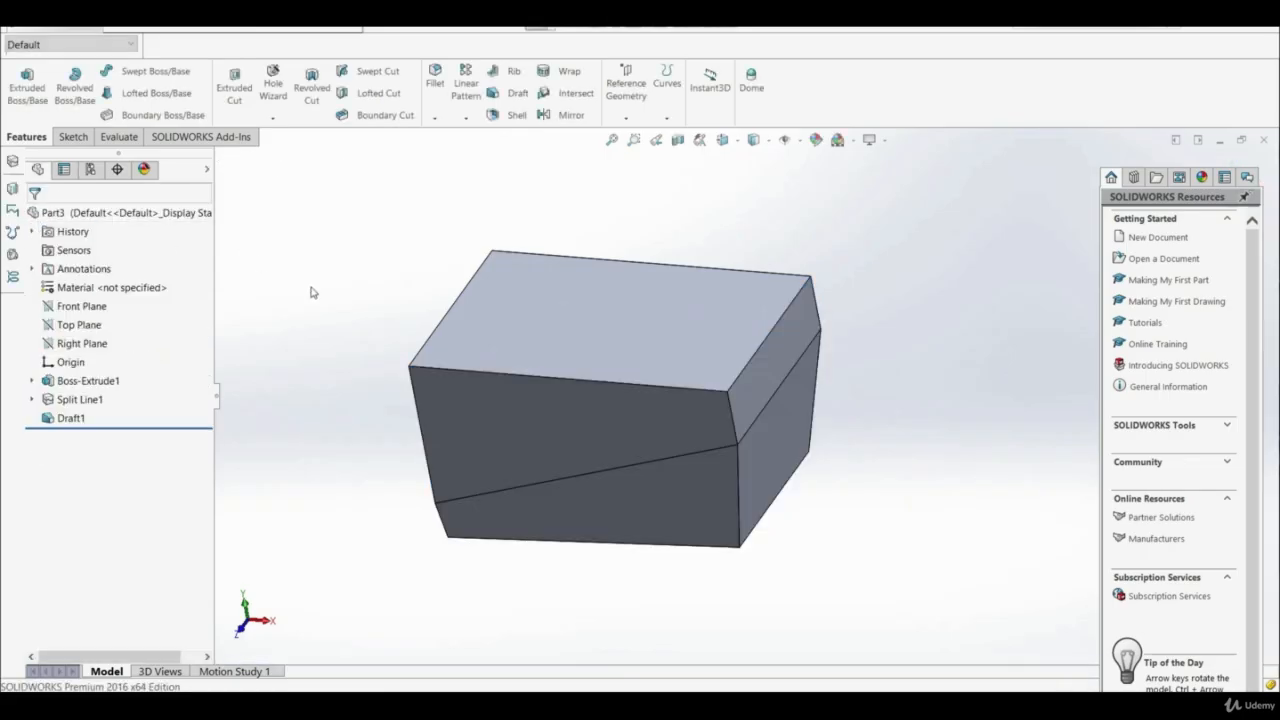
- Examine the front and right side faces above and below the parting line to compare which portions are drafted
middle_click_drag(504, 447, 535, 445)
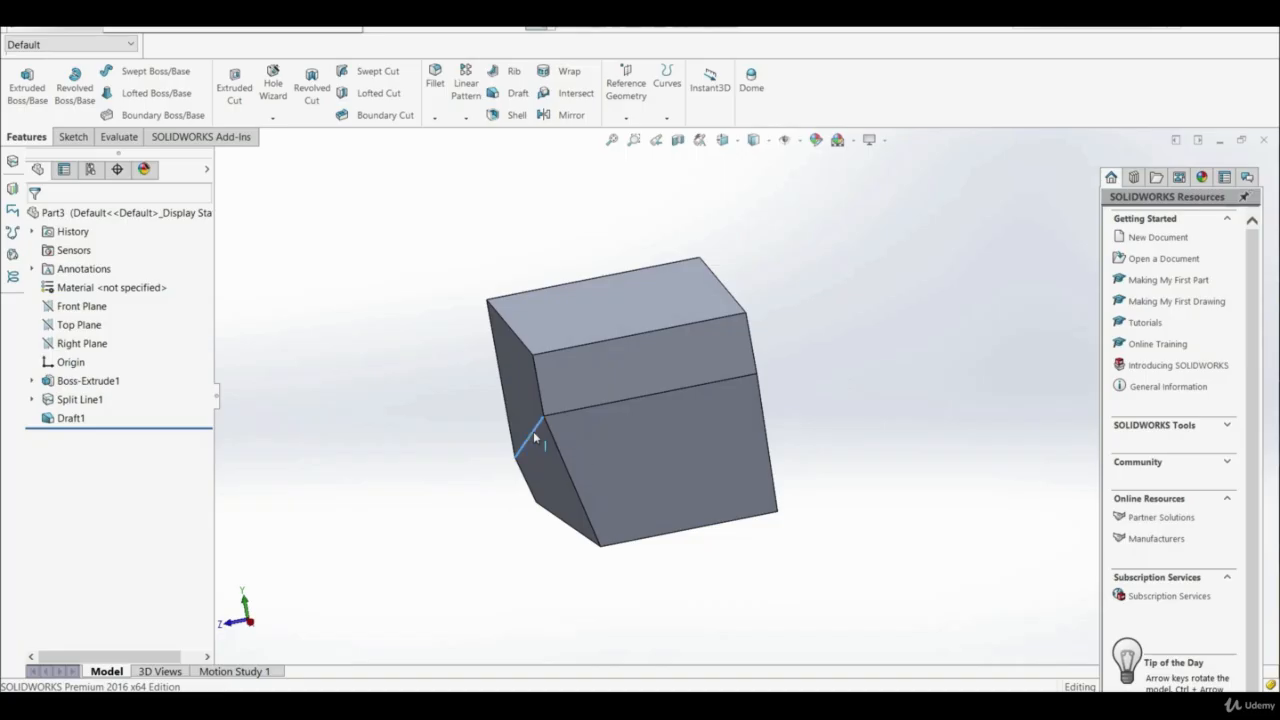
left_click(549, 476)
middle_click_drag(563, 526, 803, 483)
left_click(857, 540)
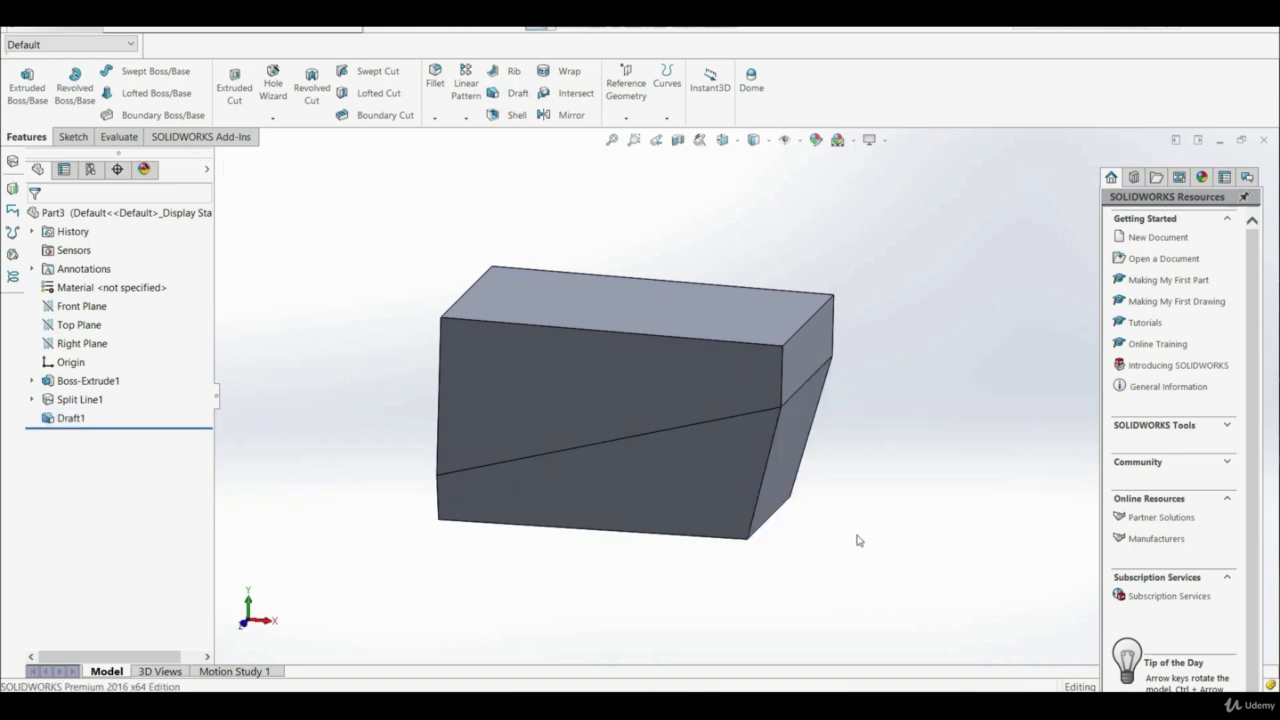
left_click(721, 360)
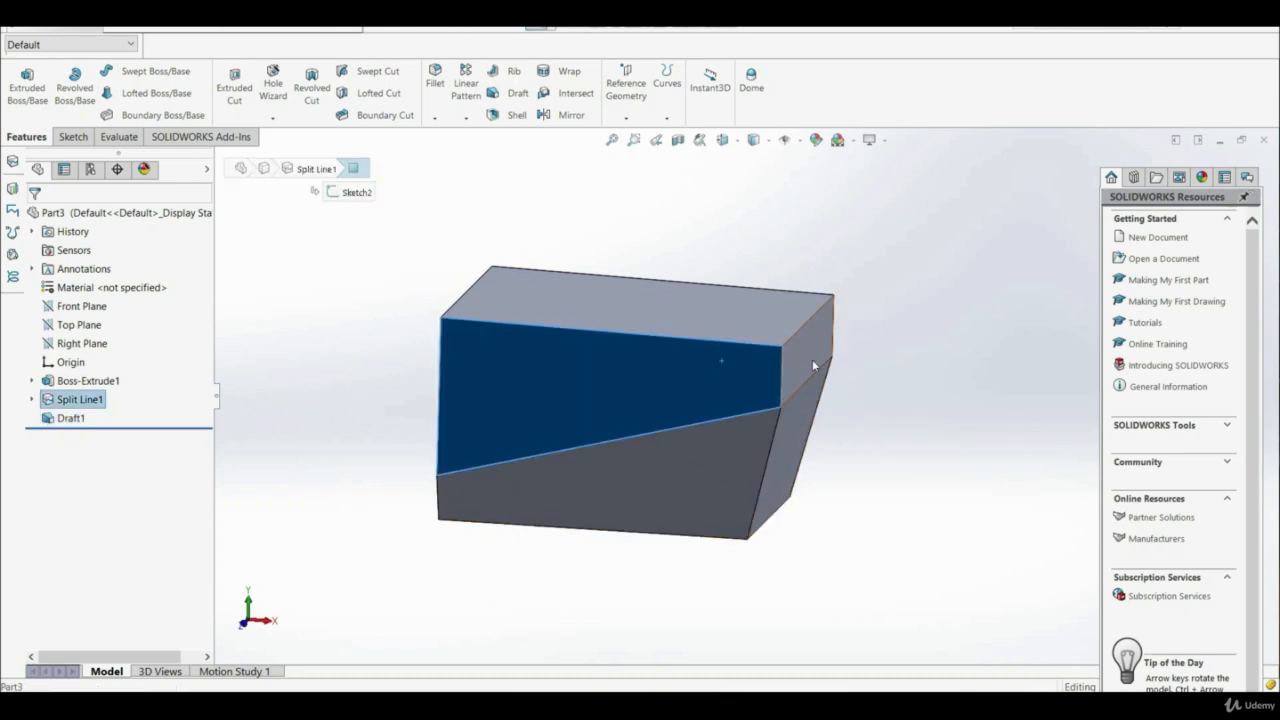
left_click(813, 364)
left_click(906, 470)
left_click(686, 431)
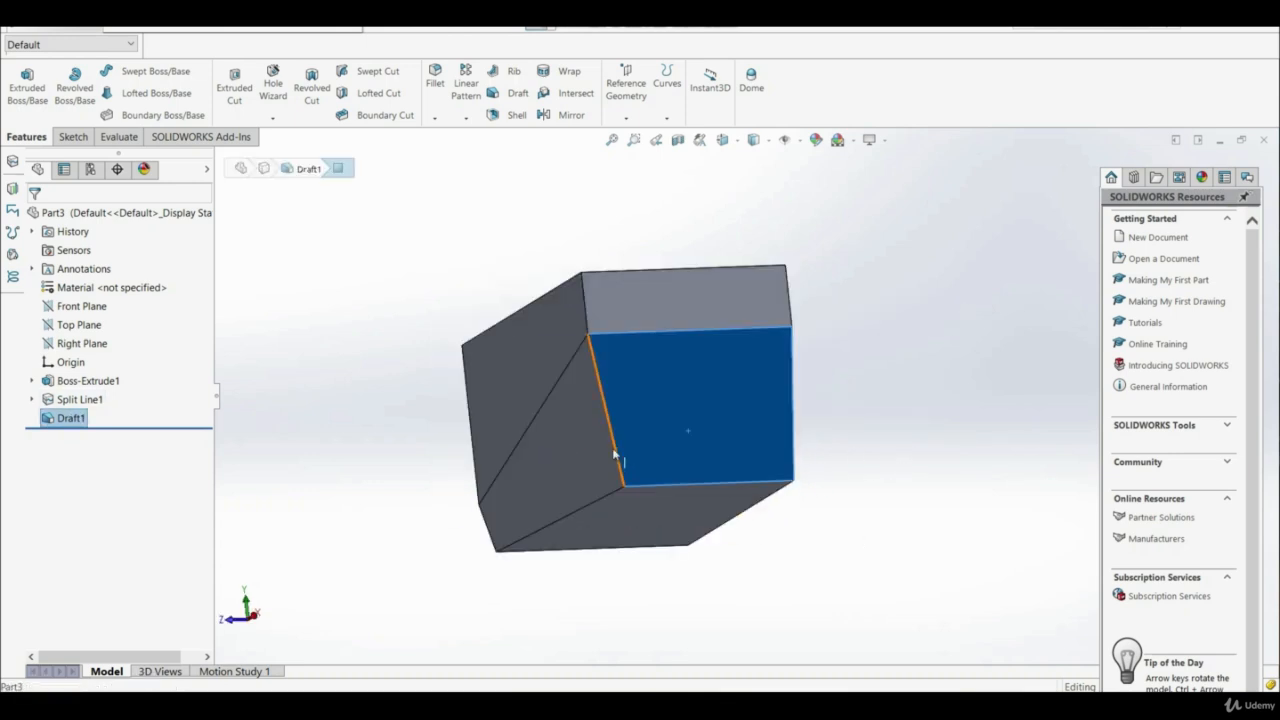
left_click(569, 467)
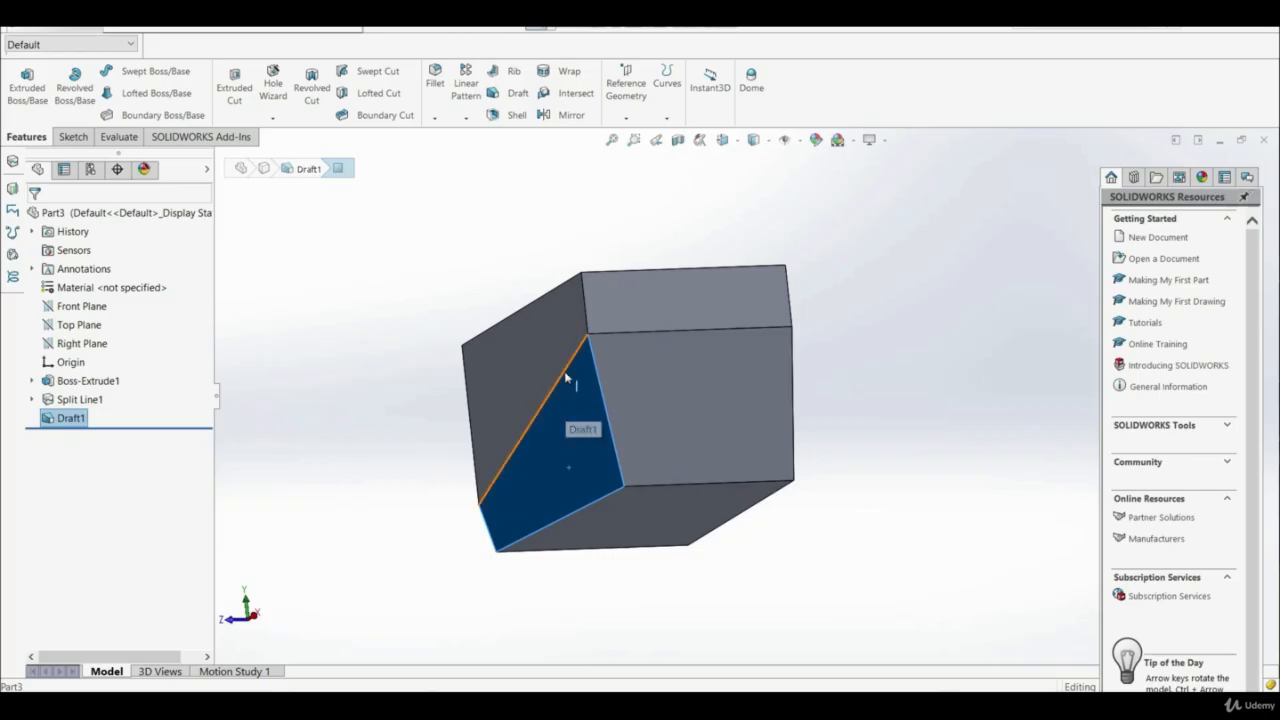
left_click(410, 390)
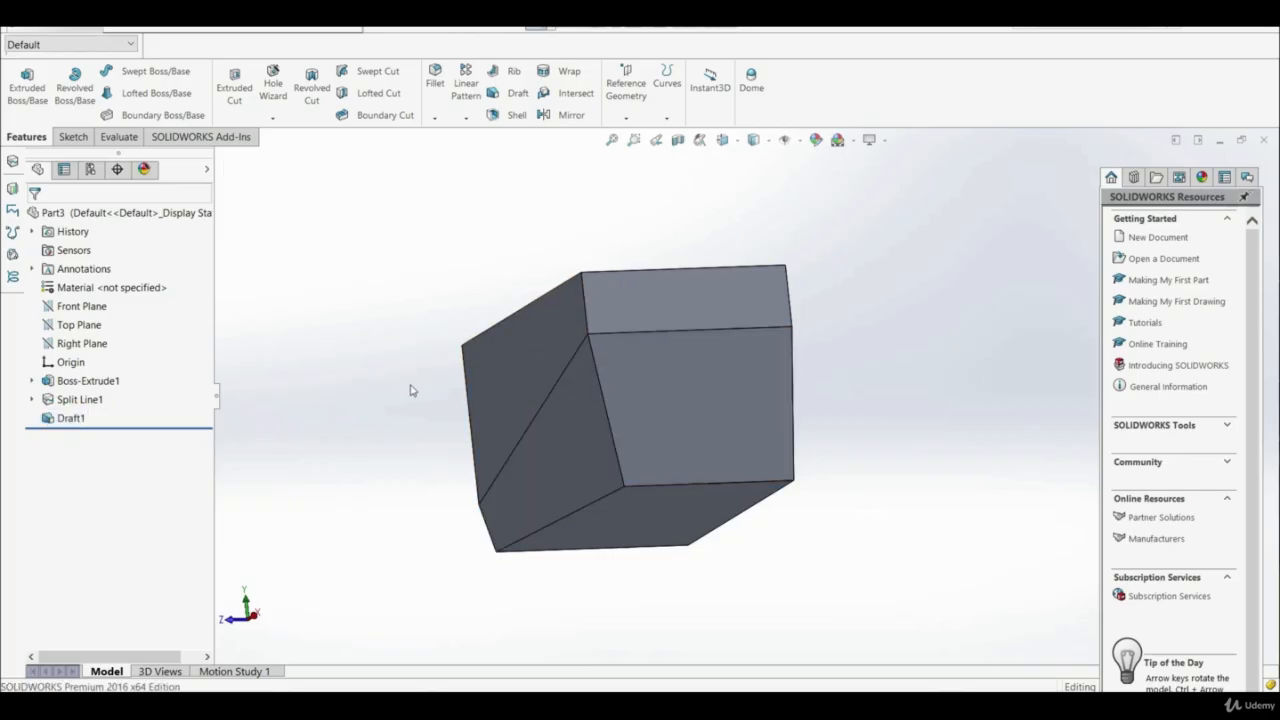
middle_click_drag(587, 299, 708, 276)
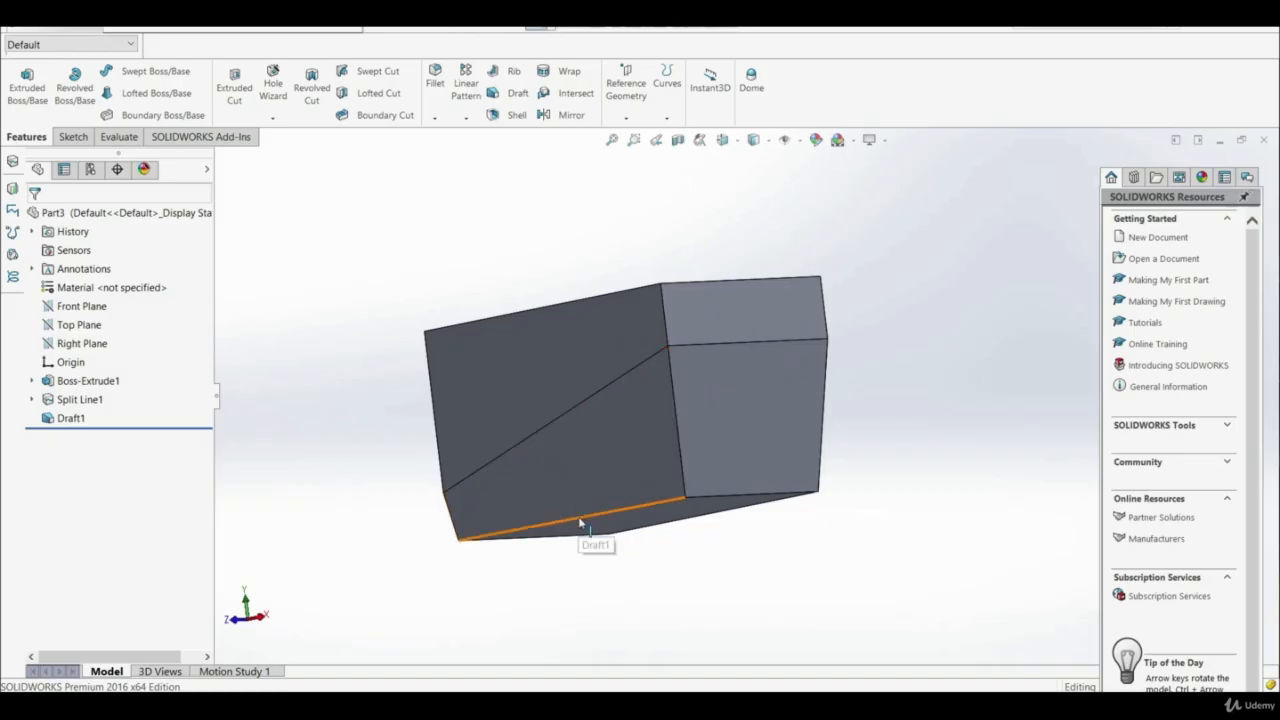
left_click(502, 376)
left_click(581, 454)
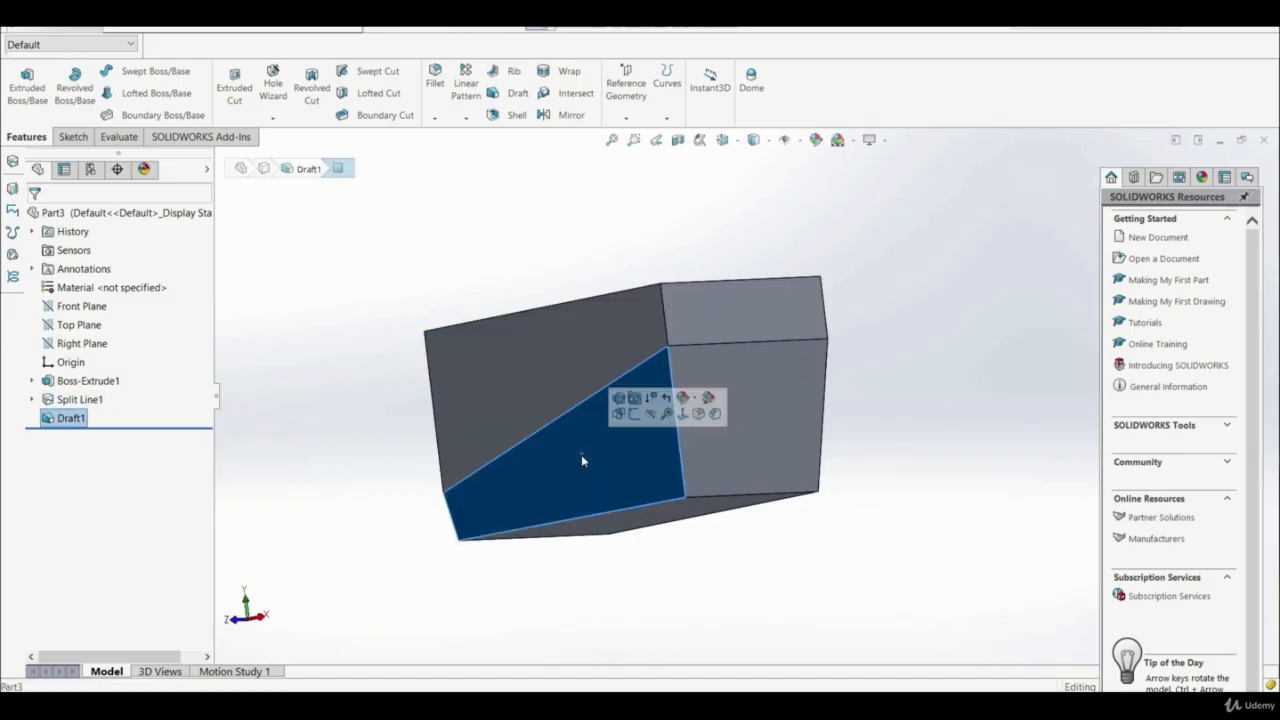
left_click(371, 480)
left_click(606, 462)
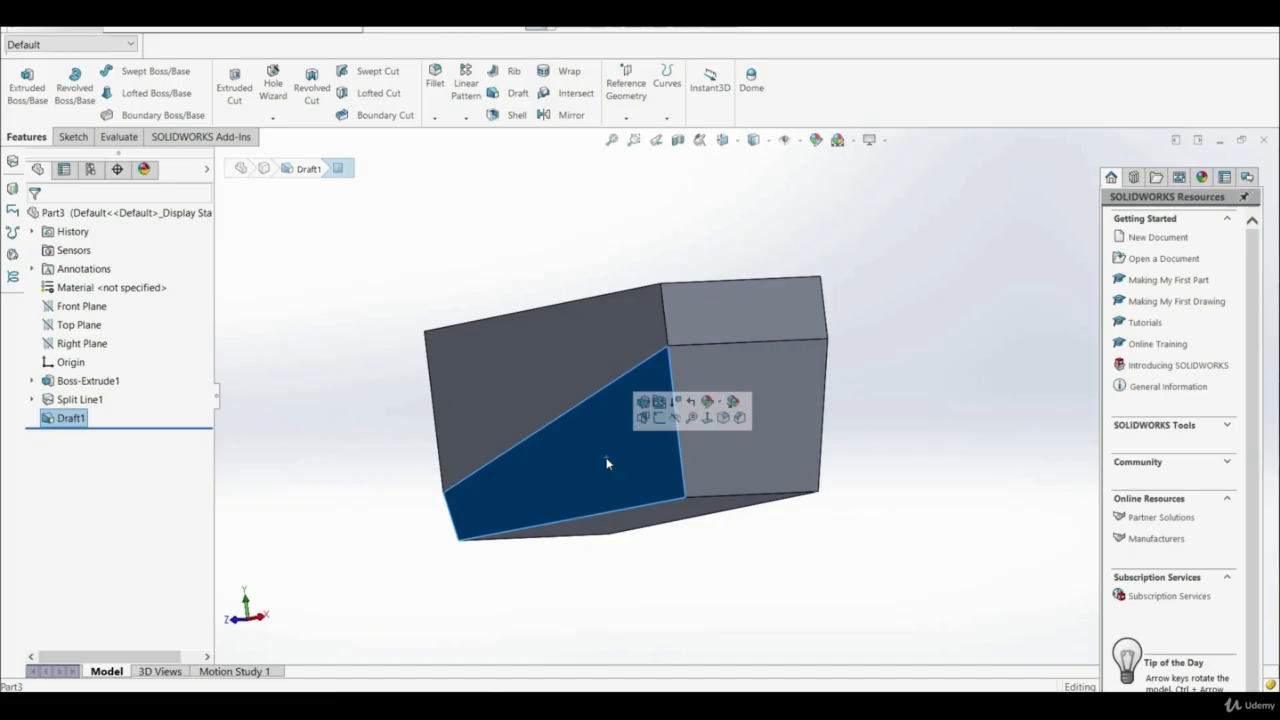
left_click(555, 386)
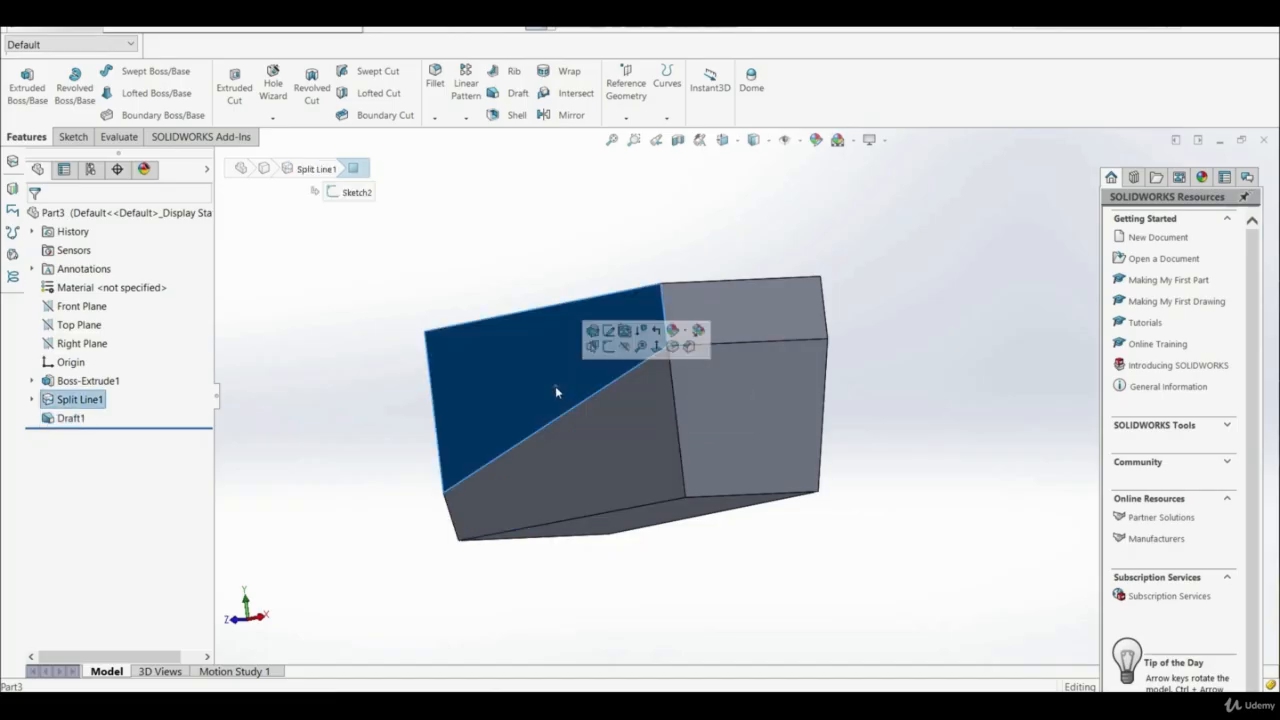
- Reverse the parting line draft's direction of pull and check the faces on both sides of the parting line
left_click(68, 420)
left_click(77, 386)
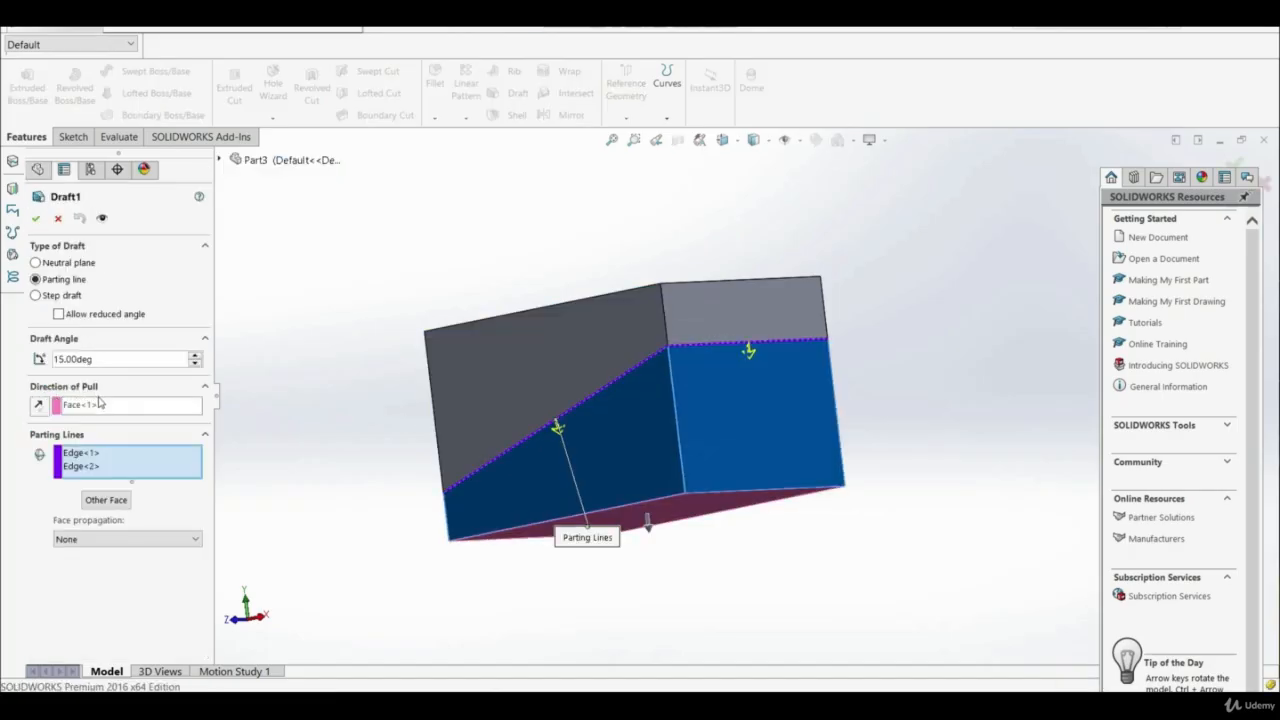
left_click(37, 407)
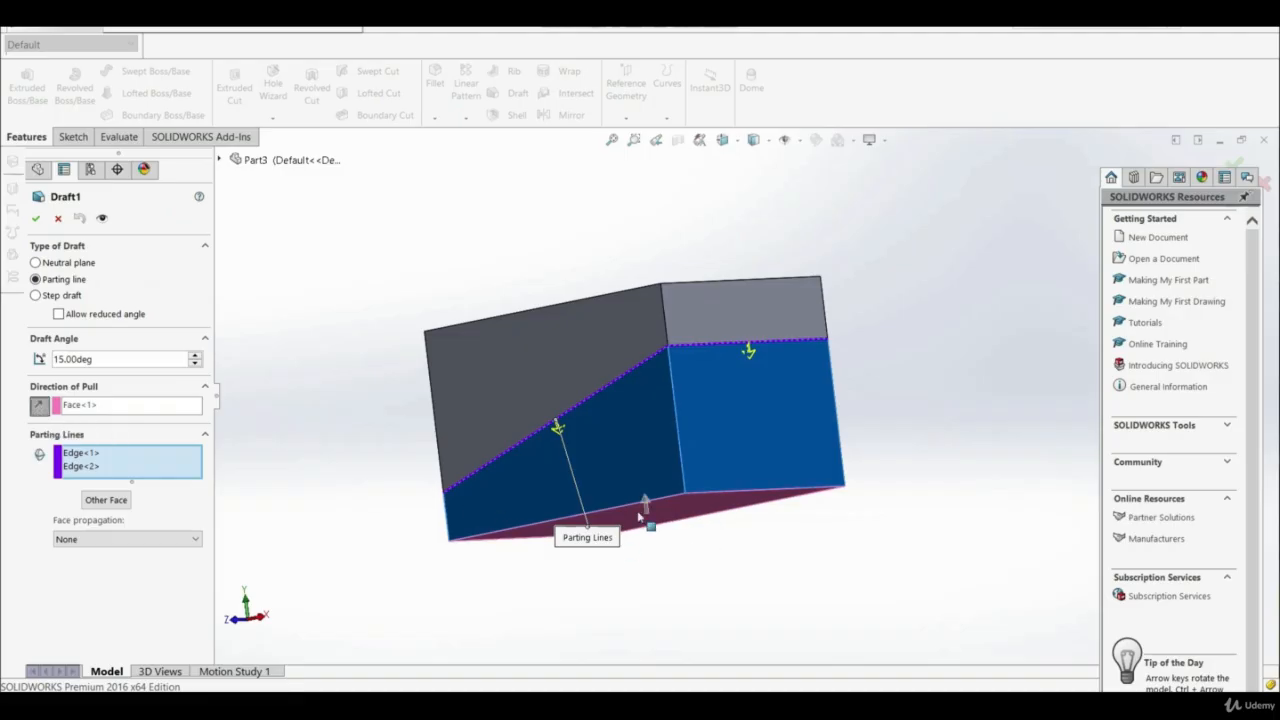
left_click(39, 216)
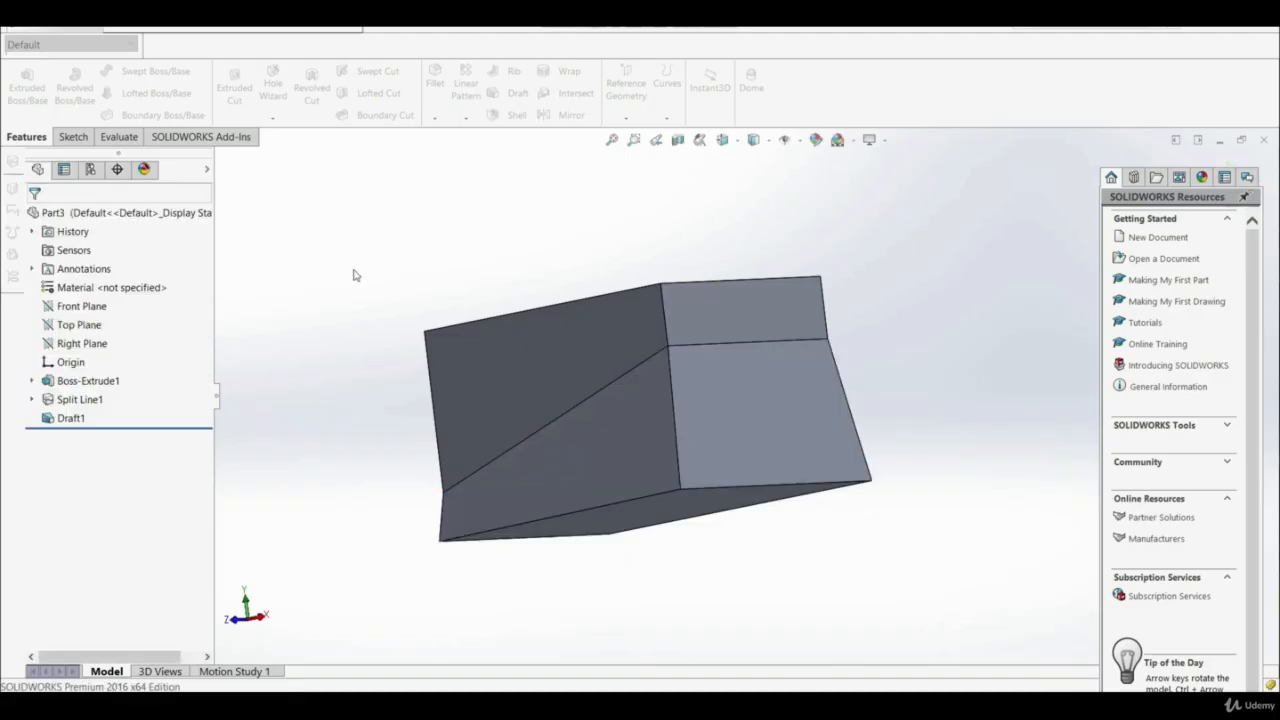
middle_click_drag(634, 343, 669, 460)
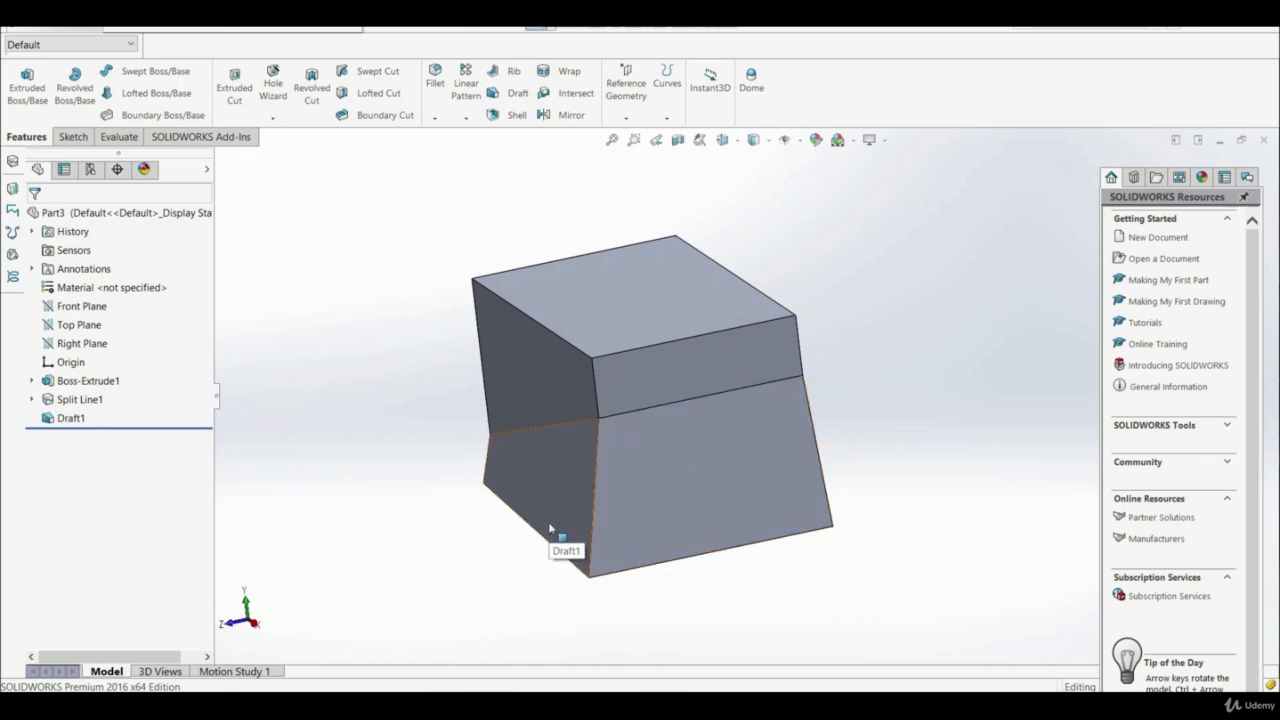
middle_click_drag(549, 528, 663, 463)
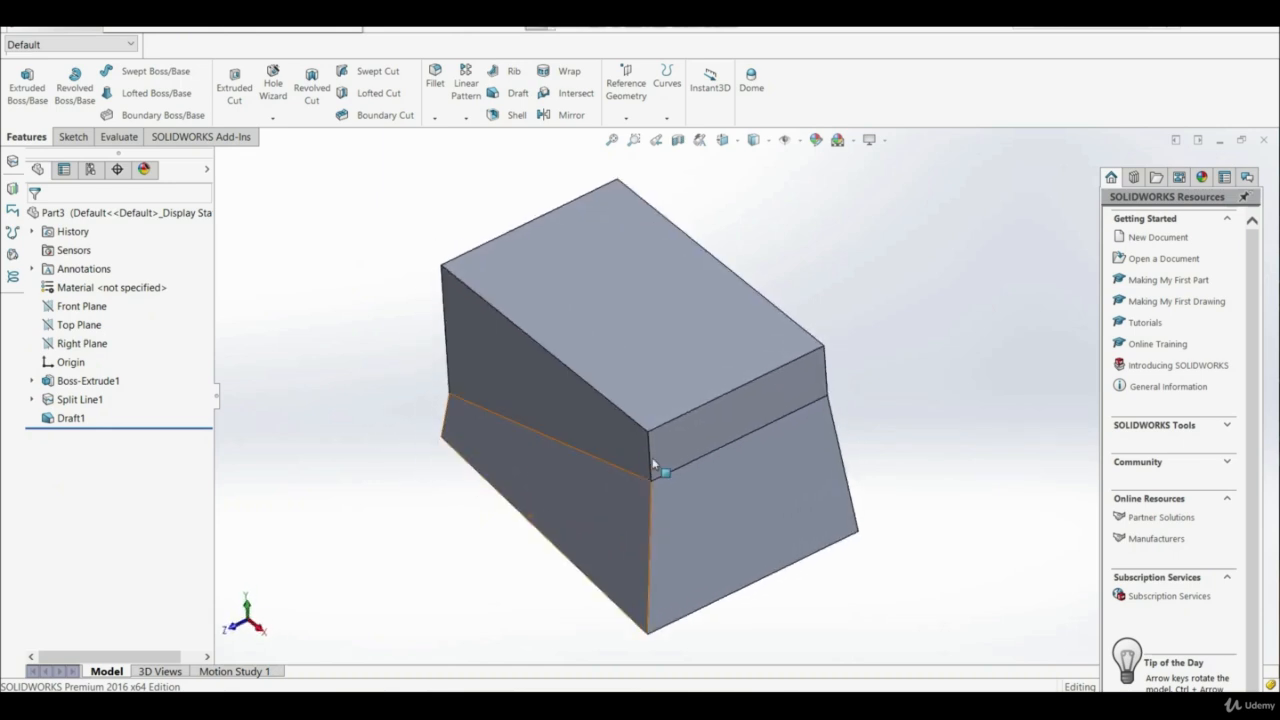
left_click(591, 433)
left_click(777, 420)
left_click(318, 493)
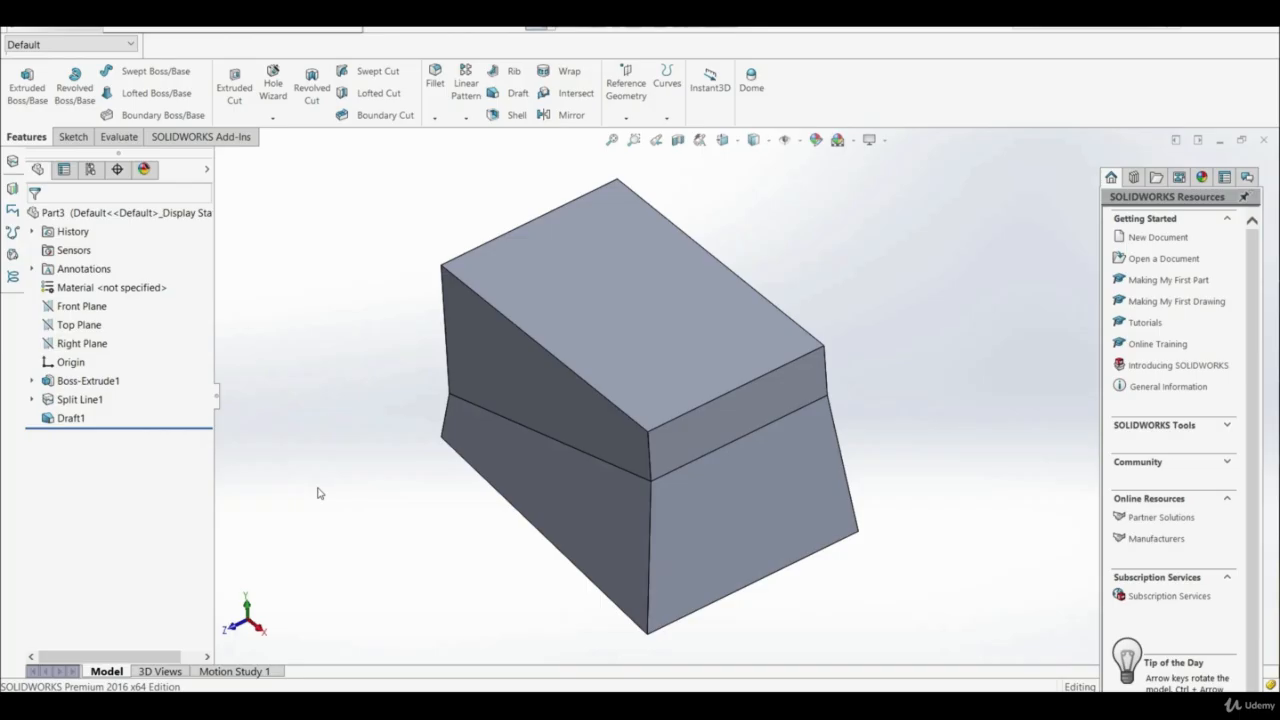
- Edit the draft to use the other face for both parting line edges, and inspect the faces around the parting line
left_click(68, 419)
left_click(66, 387)
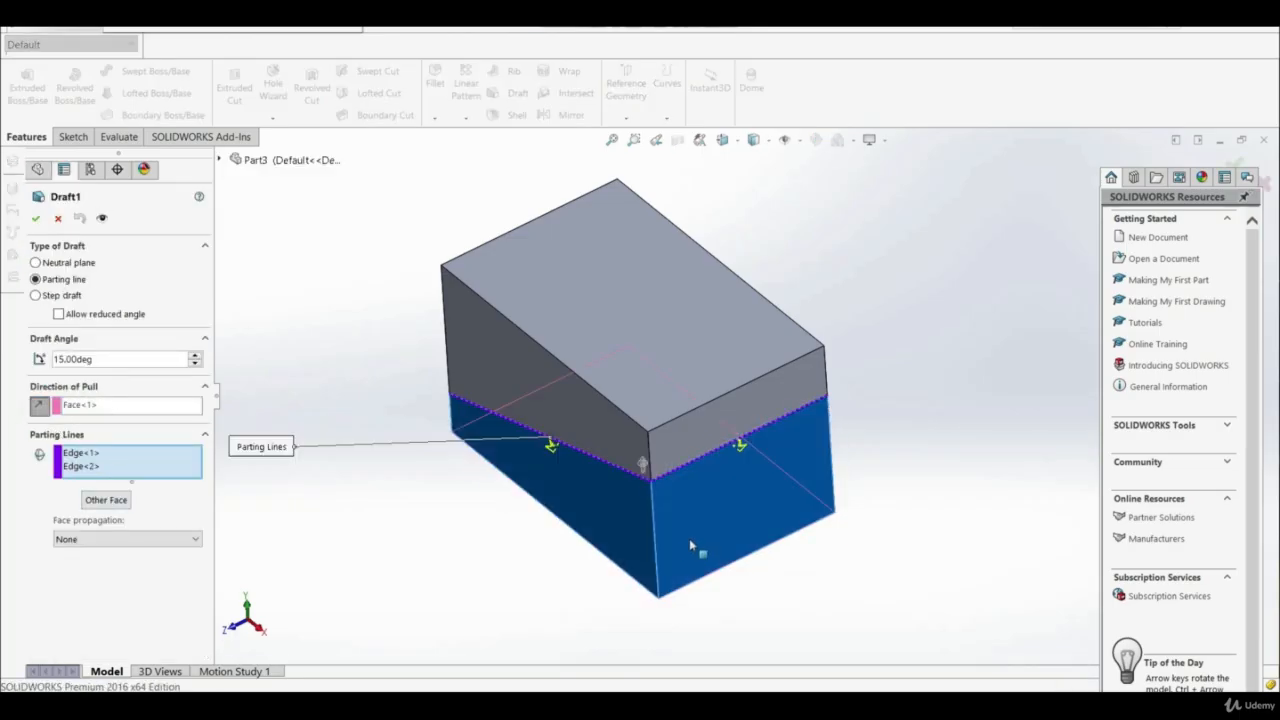
middle_click_drag(689, 546, 600, 432)
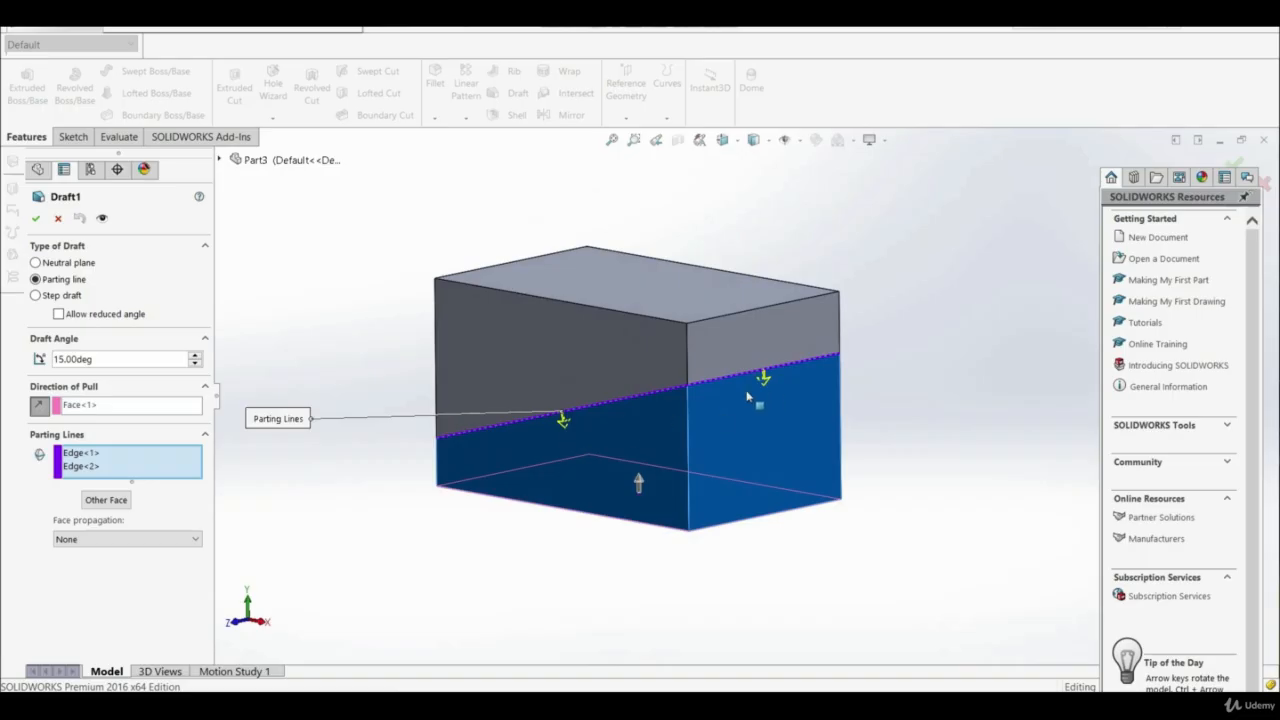
left_click(78, 453)
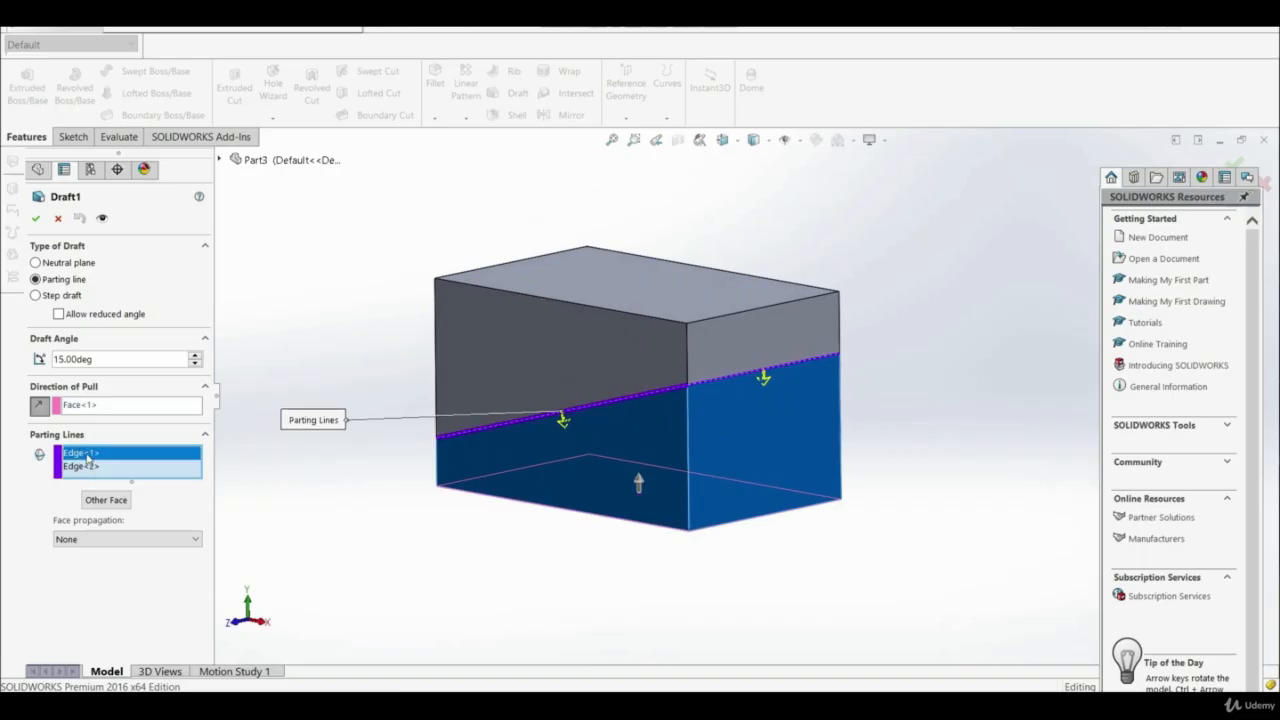
left_click(107, 501)
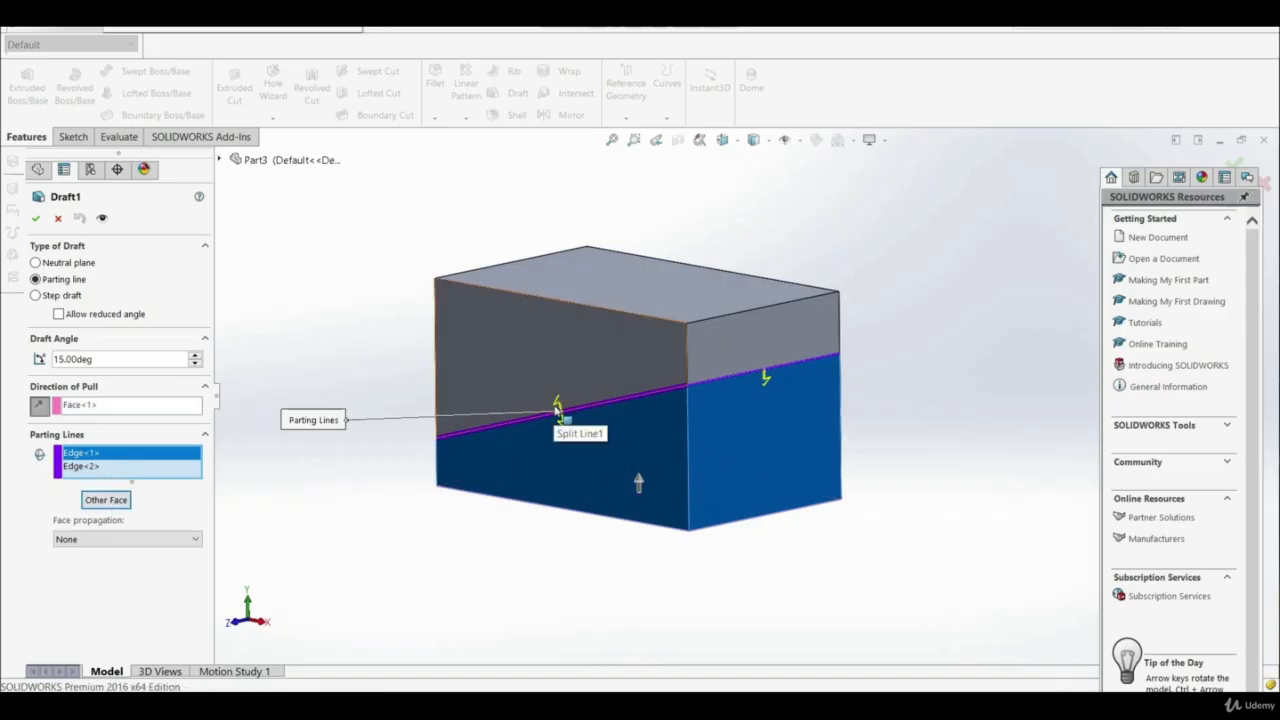
left_click(90, 467)
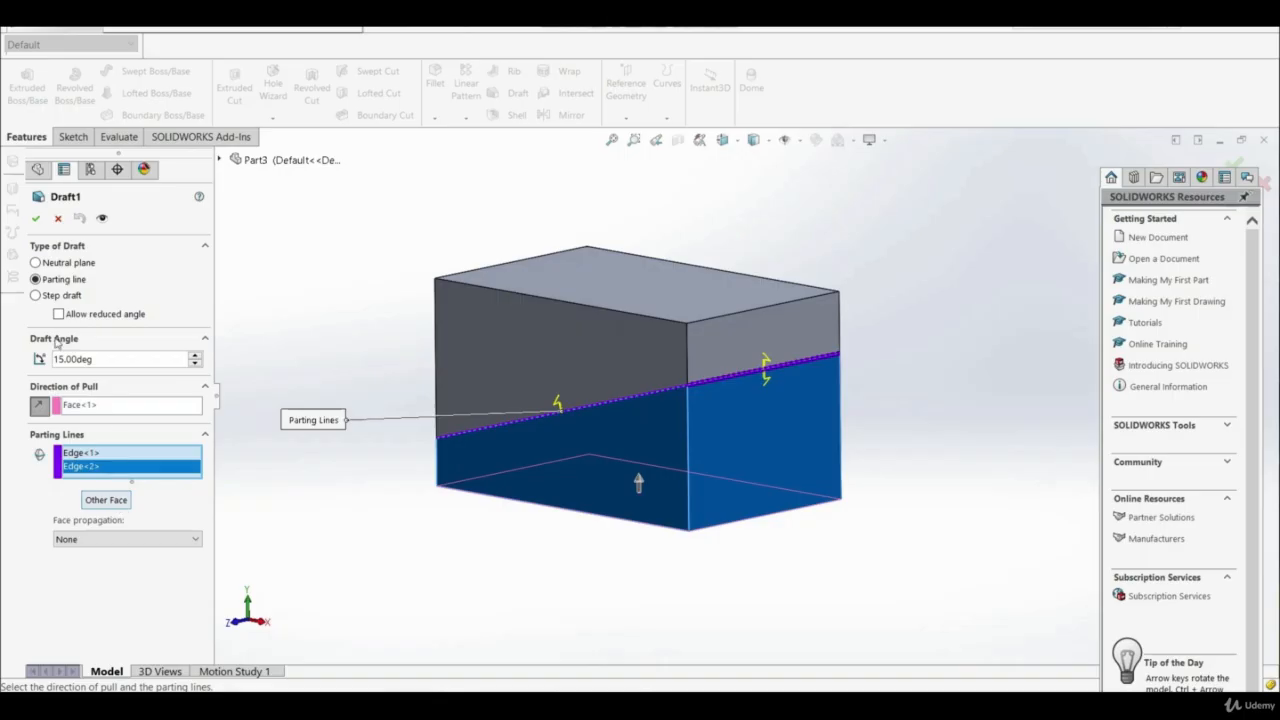
left_click(36, 219)
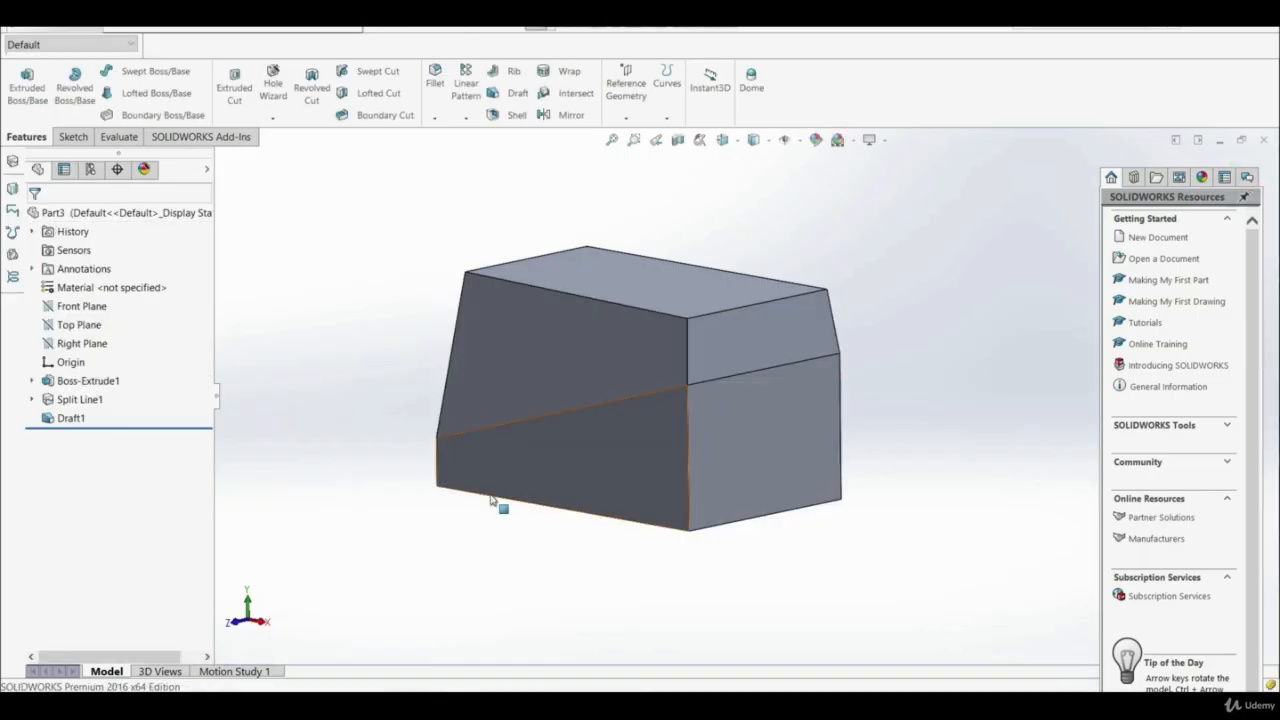
middle_click_drag(597, 571, 515, 562)
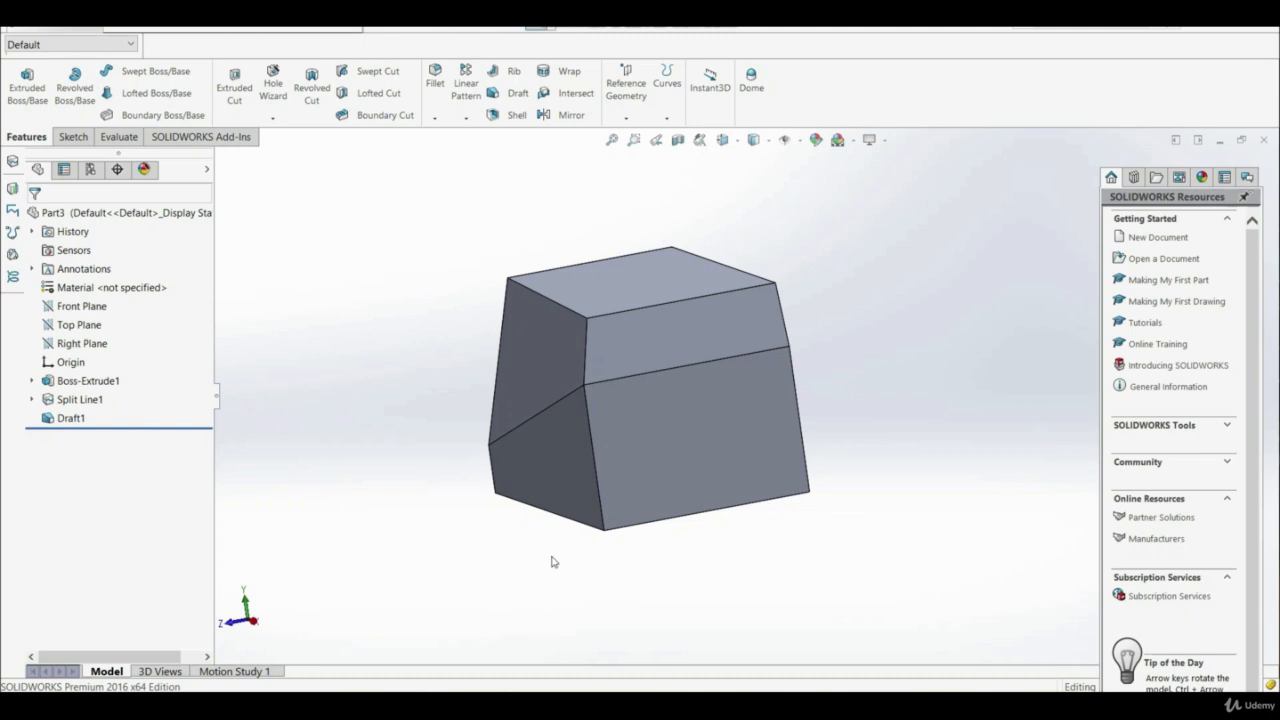
left_click(560, 500)
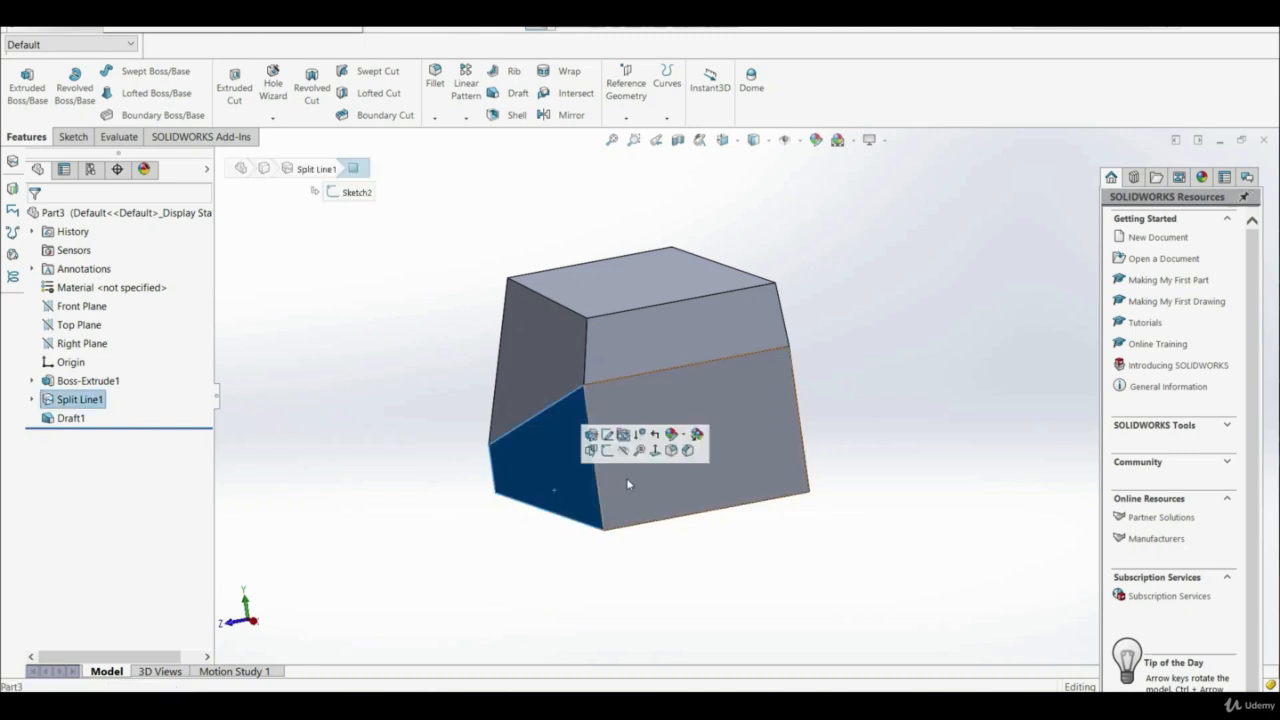
- Check the upper portions of the front and right side faces directly above the parting line
left_click(557, 371)
left_click(605, 368)
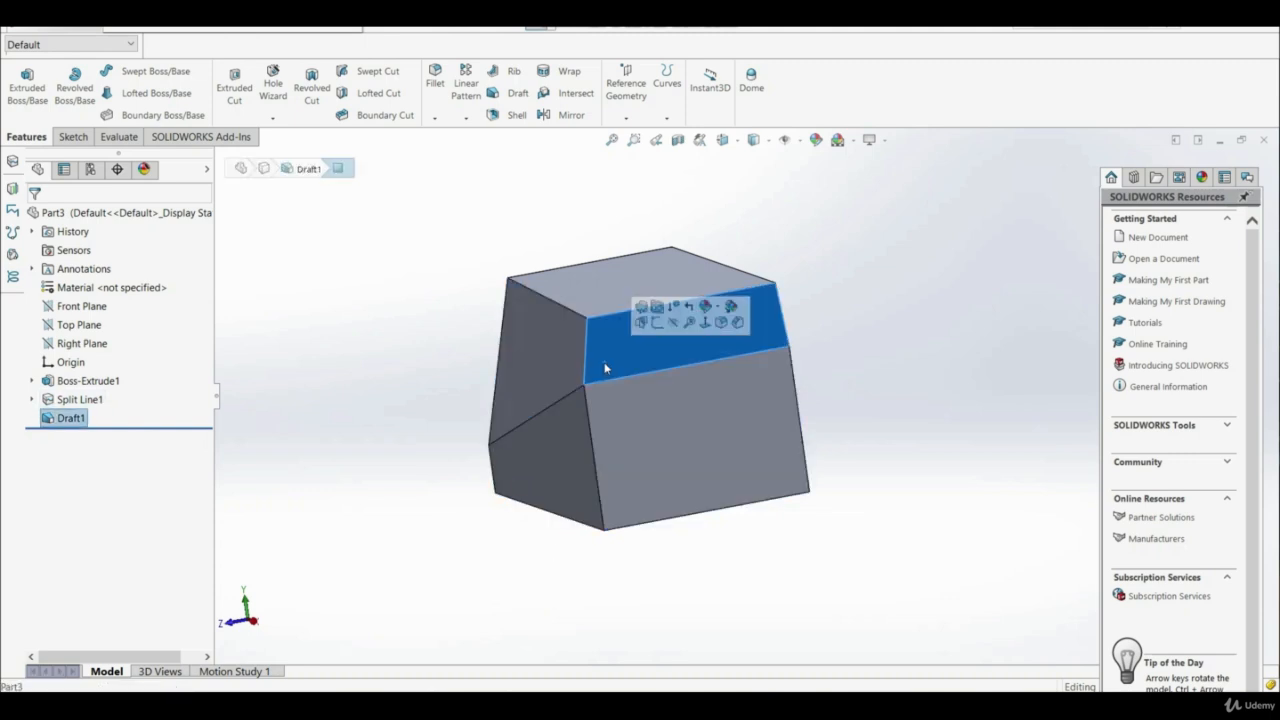
left_click(409, 390)
middle_click_drag(409, 390, 765, 452)
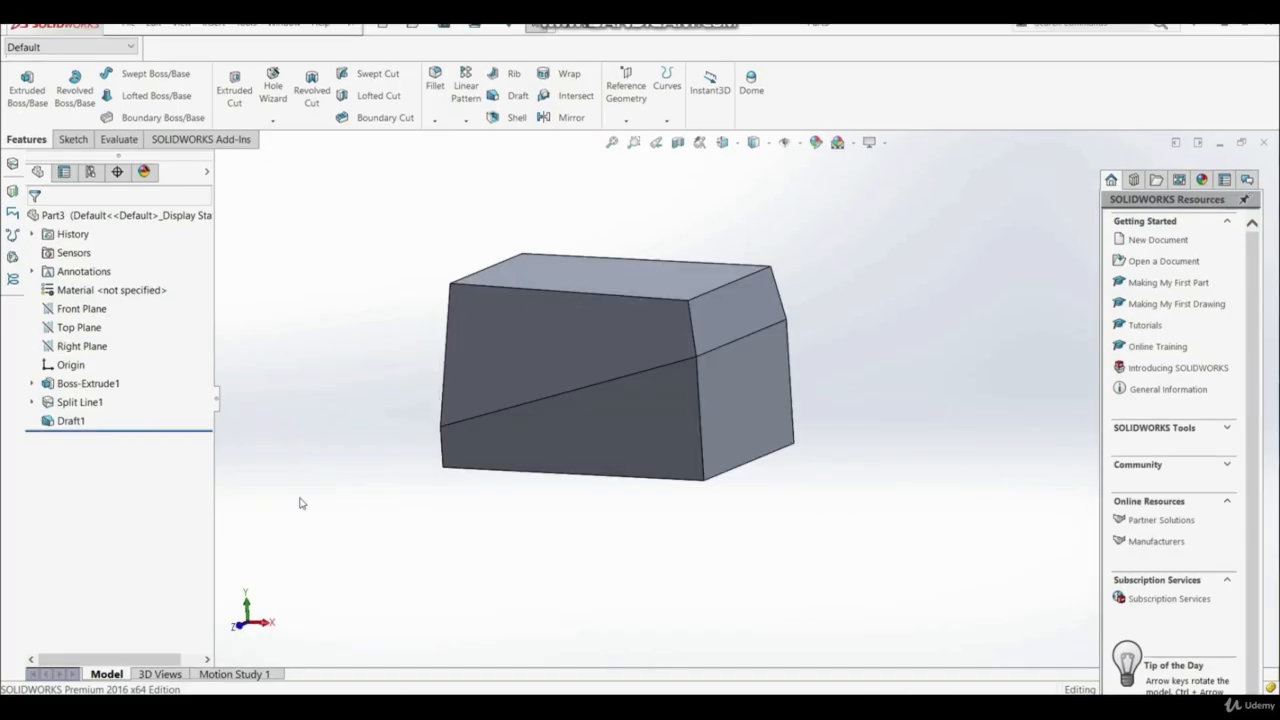
- Change the draft to a step draft with tapered steps and use the other face at the parting lines
left_click(70, 420)
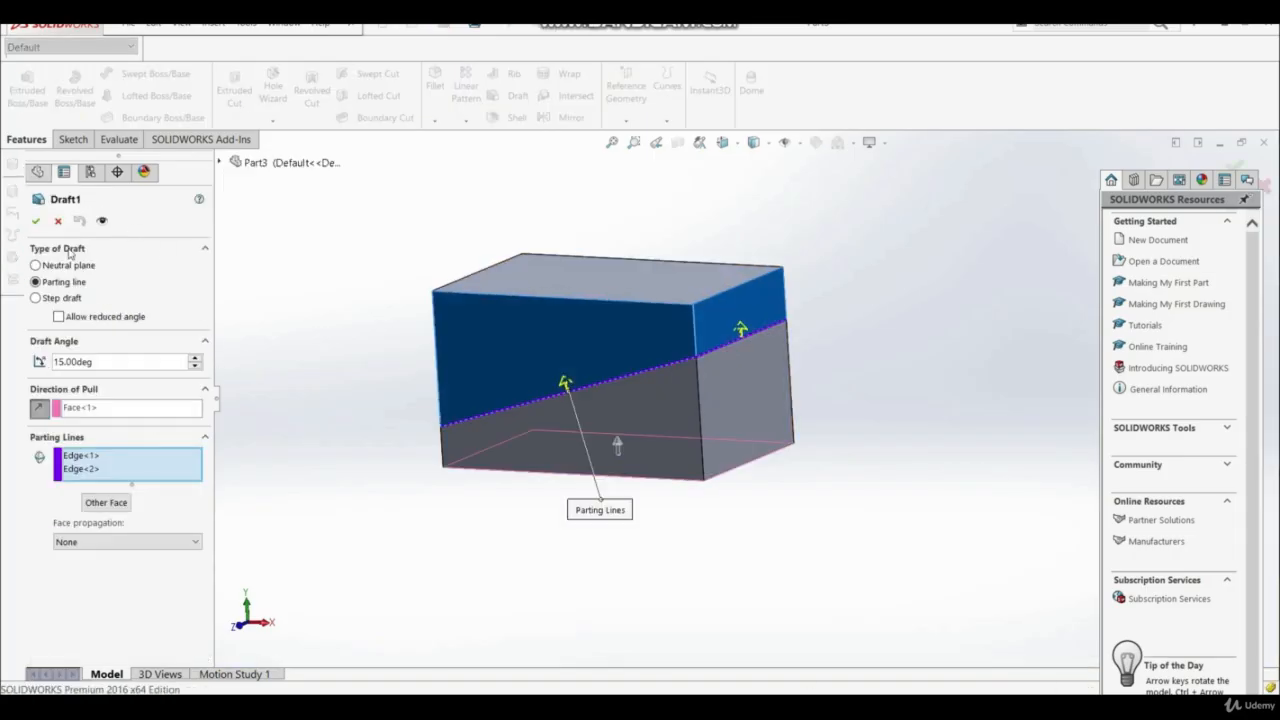
left_click(45, 300)
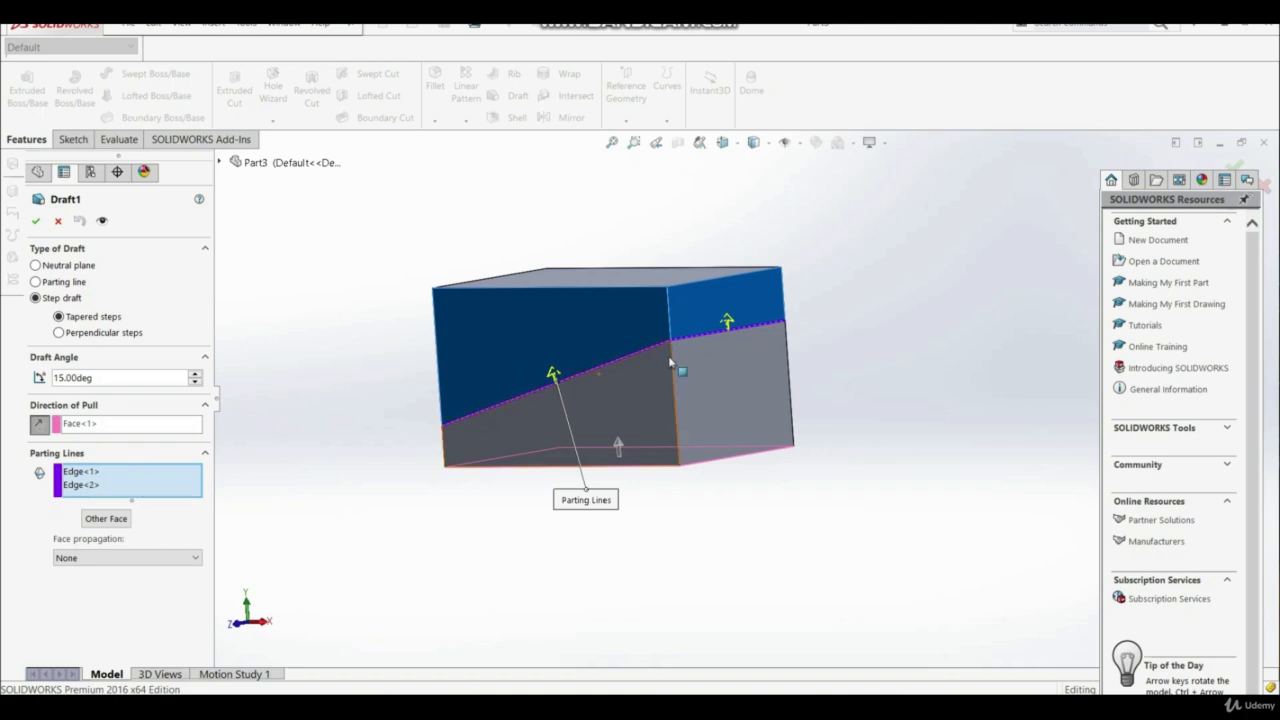
left_click(106, 519)
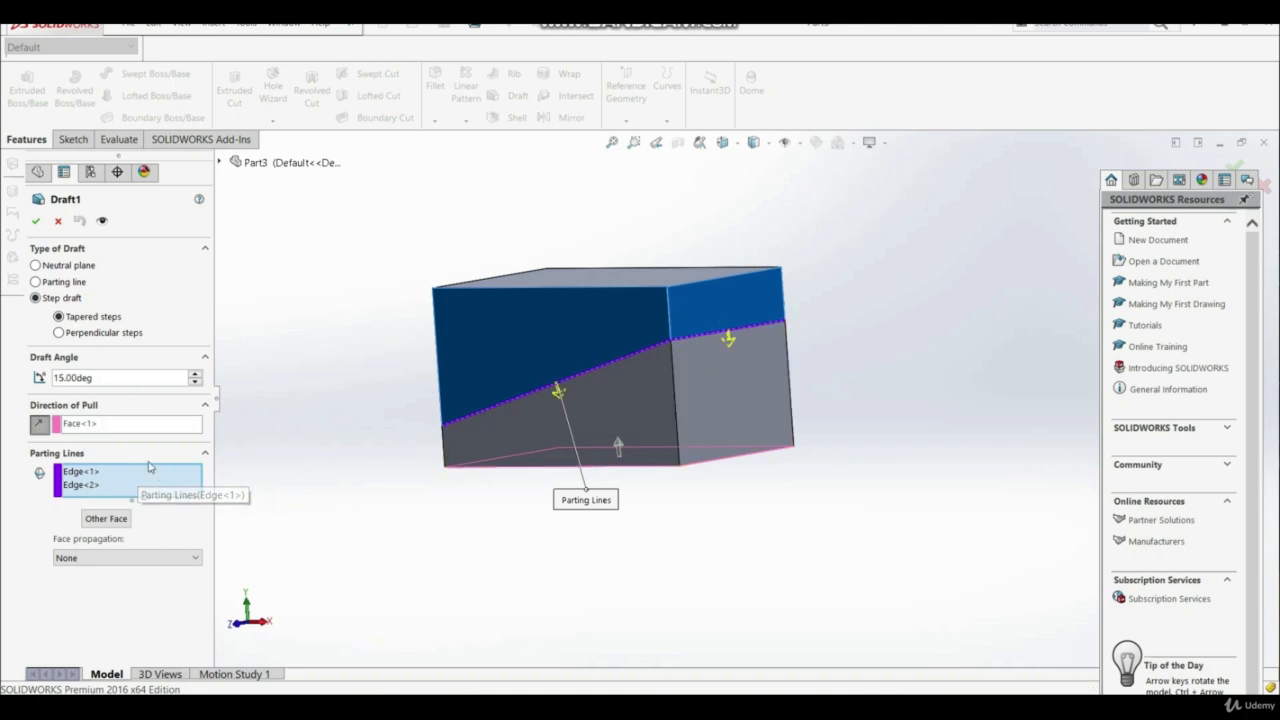
left_click(36, 221)
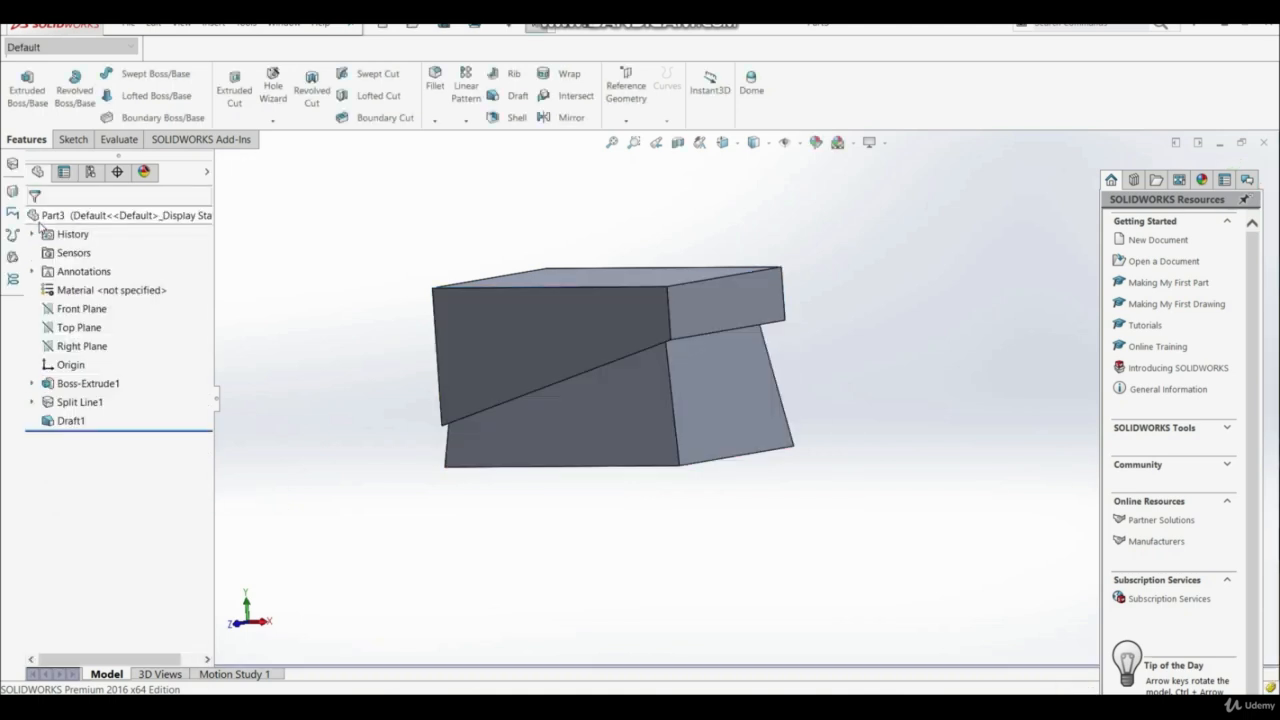
- Examine the tapered step faces and the drafted faces below the parting lines from several directions
middle_click_drag(660, 380, 576, 356)
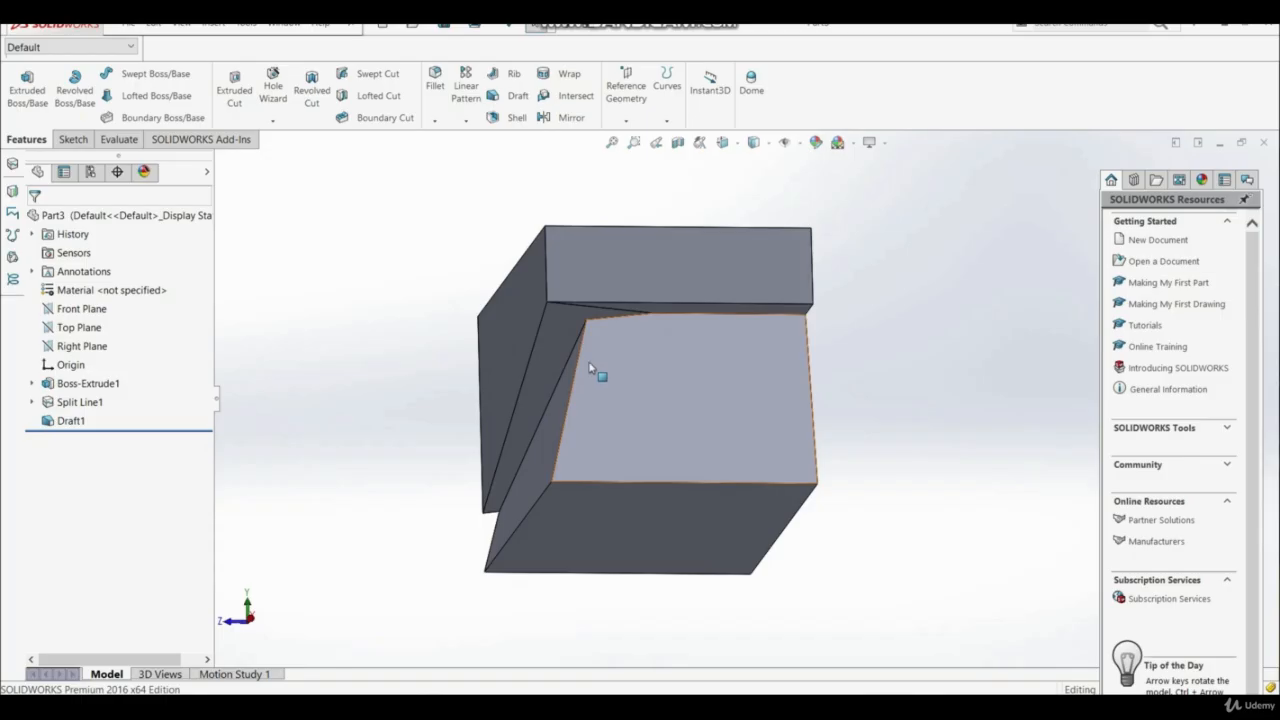
middle_click_drag(590, 368, 577, 437)
scroll(580, 397, "down", 3)
scroll(741, 325, "up", 5)
left_click(494, 415)
left_click(717, 408)
middle_click_drag(714, 416, 648, 532)
left_click(530, 538)
left_click(777, 537)
middle_click_drag(777, 537, 624, 454)
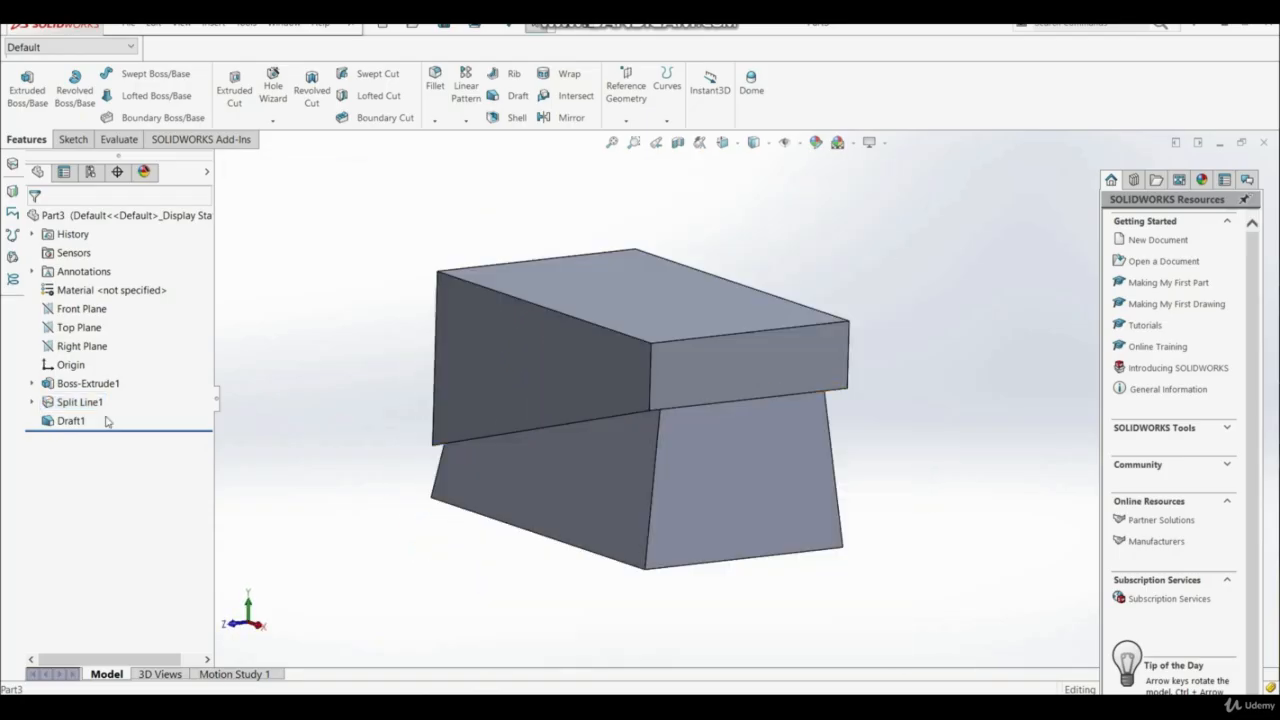
- Reverse the tapered step draft's direction of pull, use the other face for both parting line edges, and check the step face
left_click(107, 421)
left_click(75, 383)
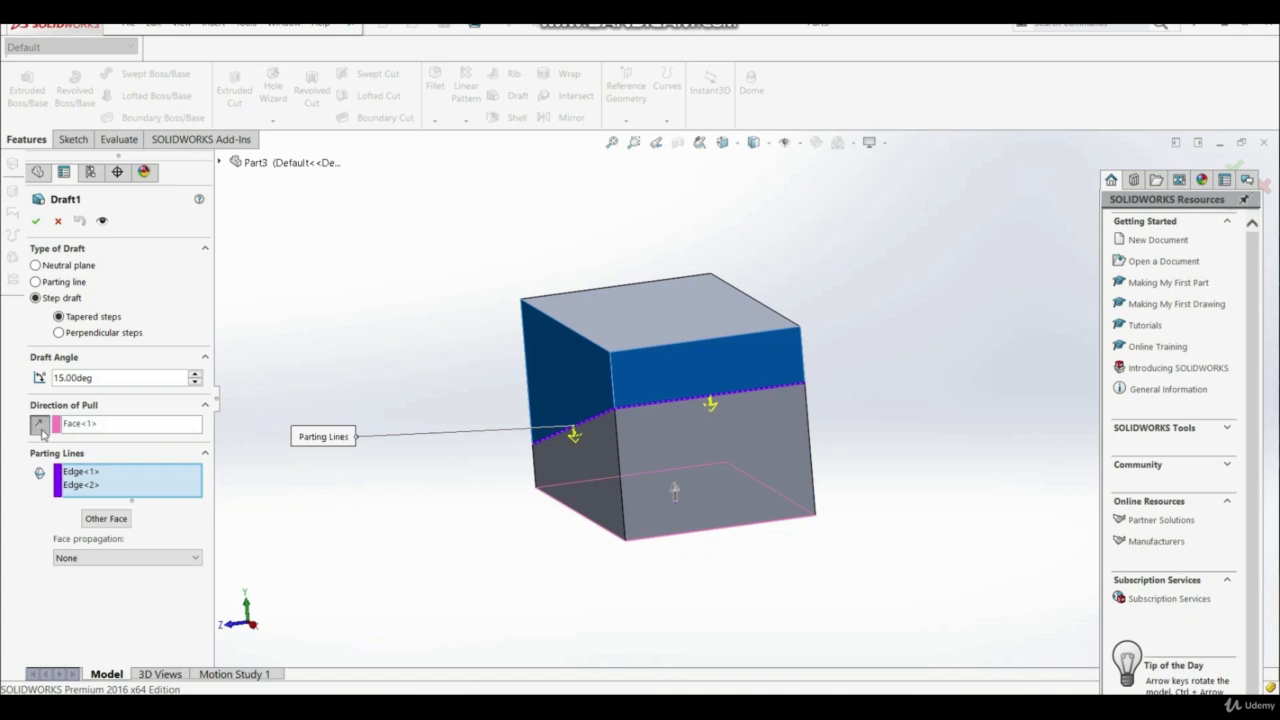
left_click(41, 431)
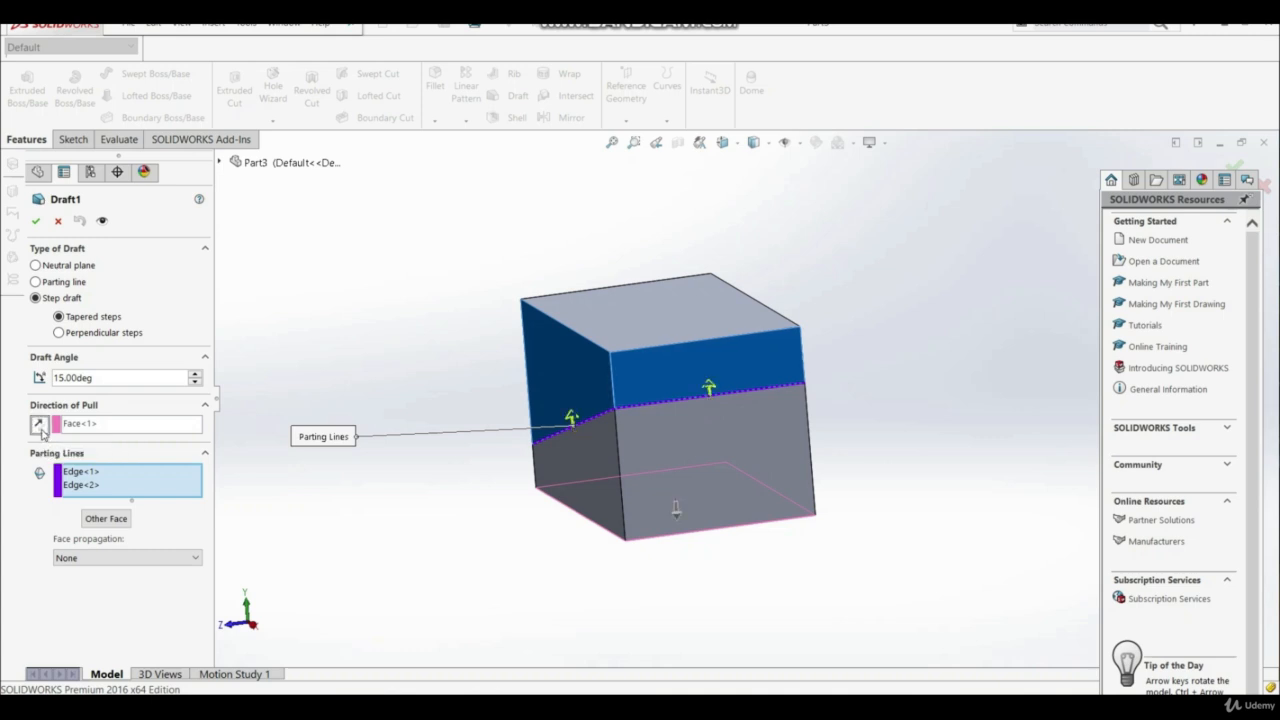
left_click(82, 471)
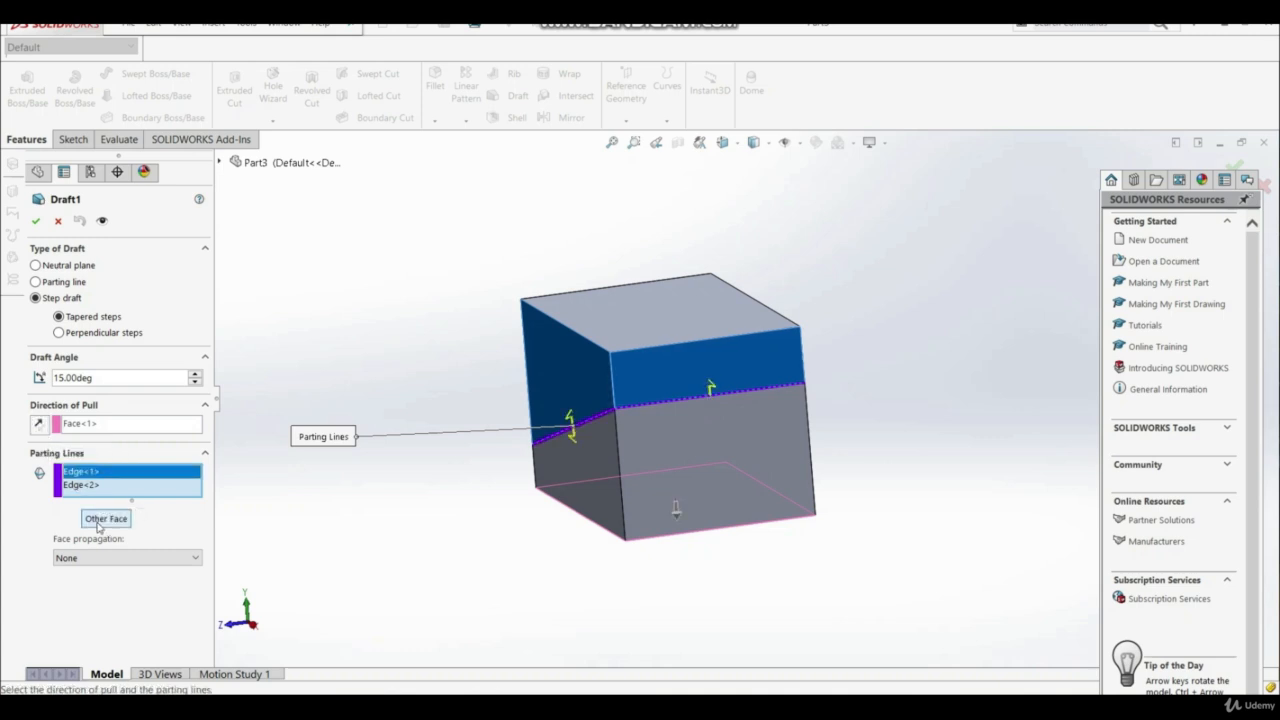
left_click(80, 485)
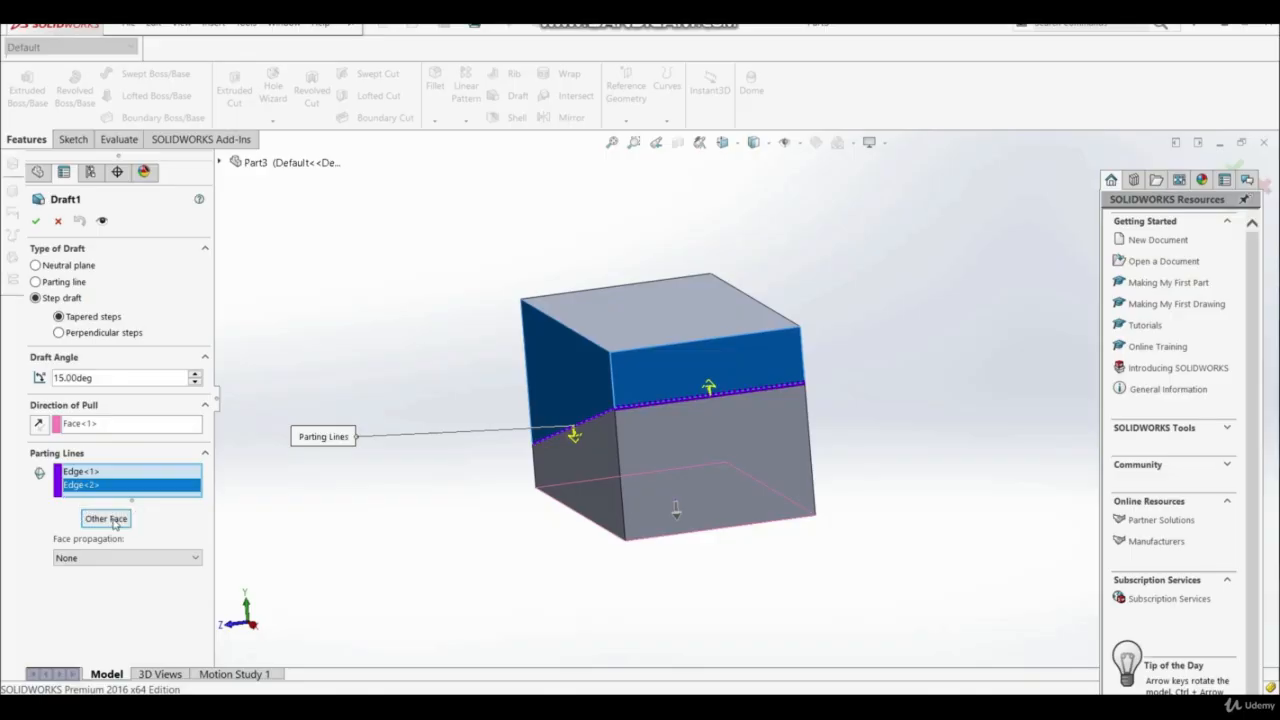
left_click(112, 520)
left_click(34, 221)
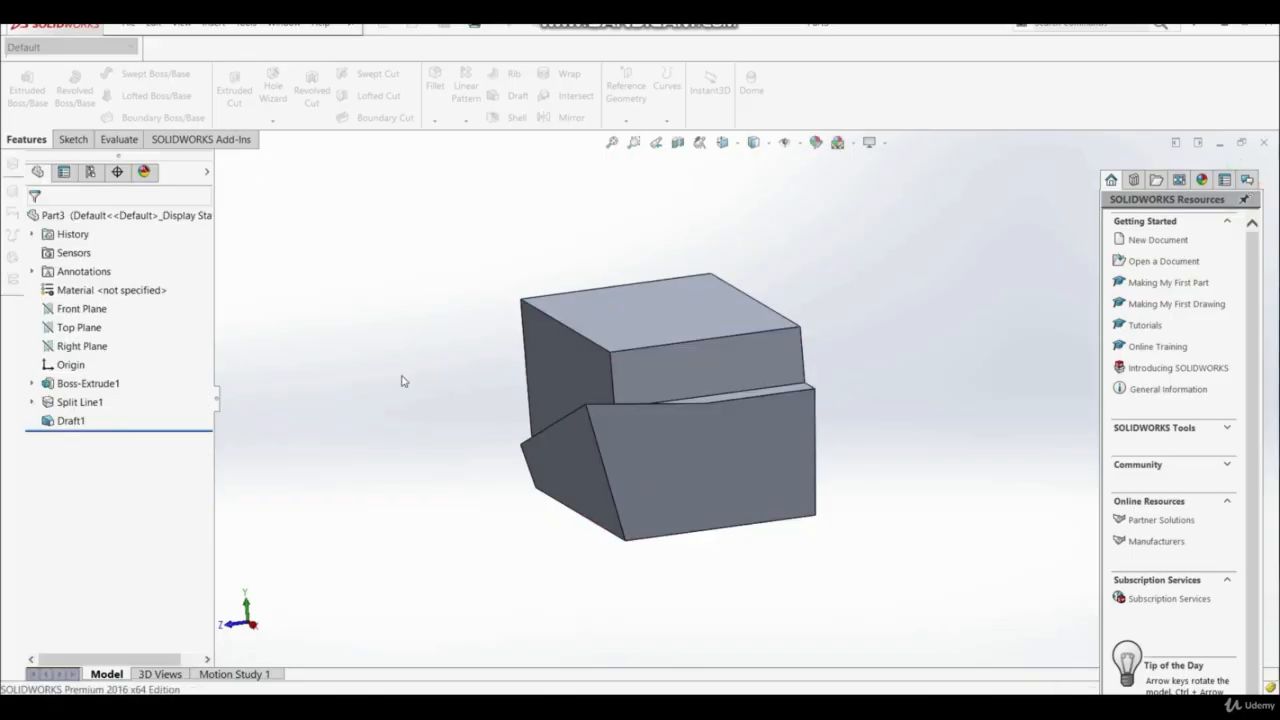
middle_click_drag(480, 337, 780, 534)
left_click(812, 376)
left_click(807, 425)
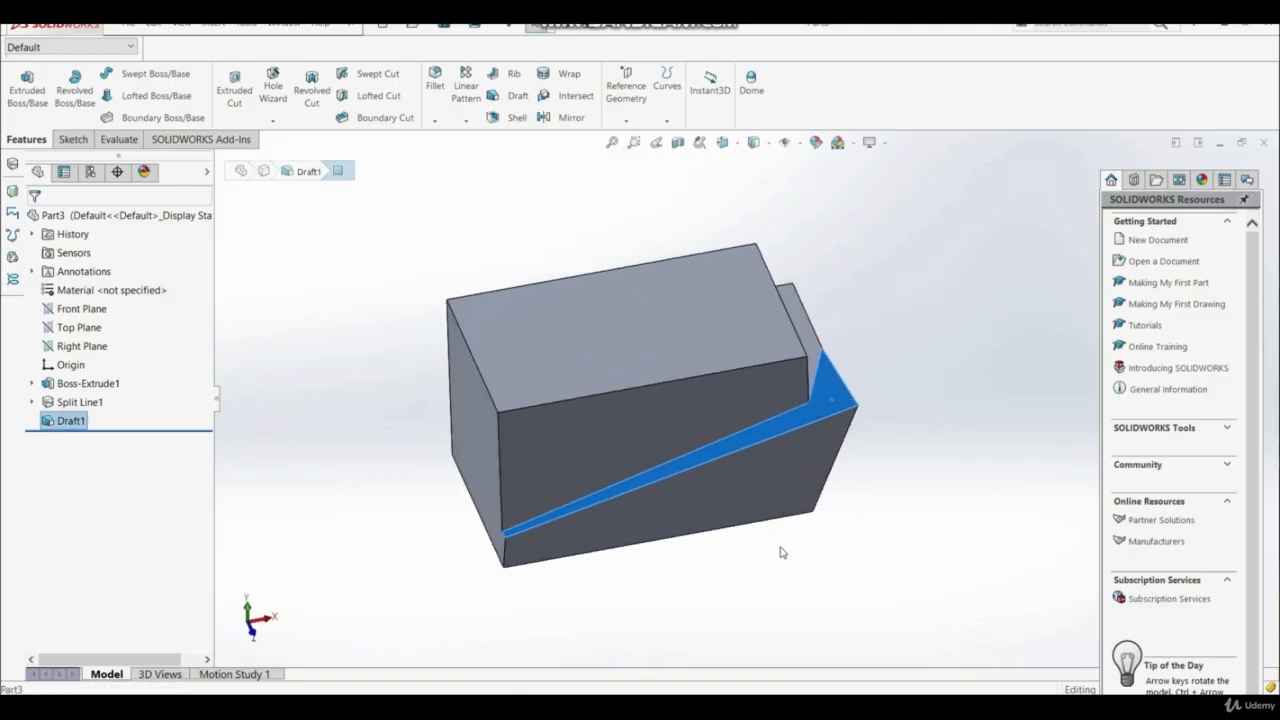
left_click(790, 559)
- Edit the step draft to use perpendicular steps instead of tapered steps
left_click(42, 419)
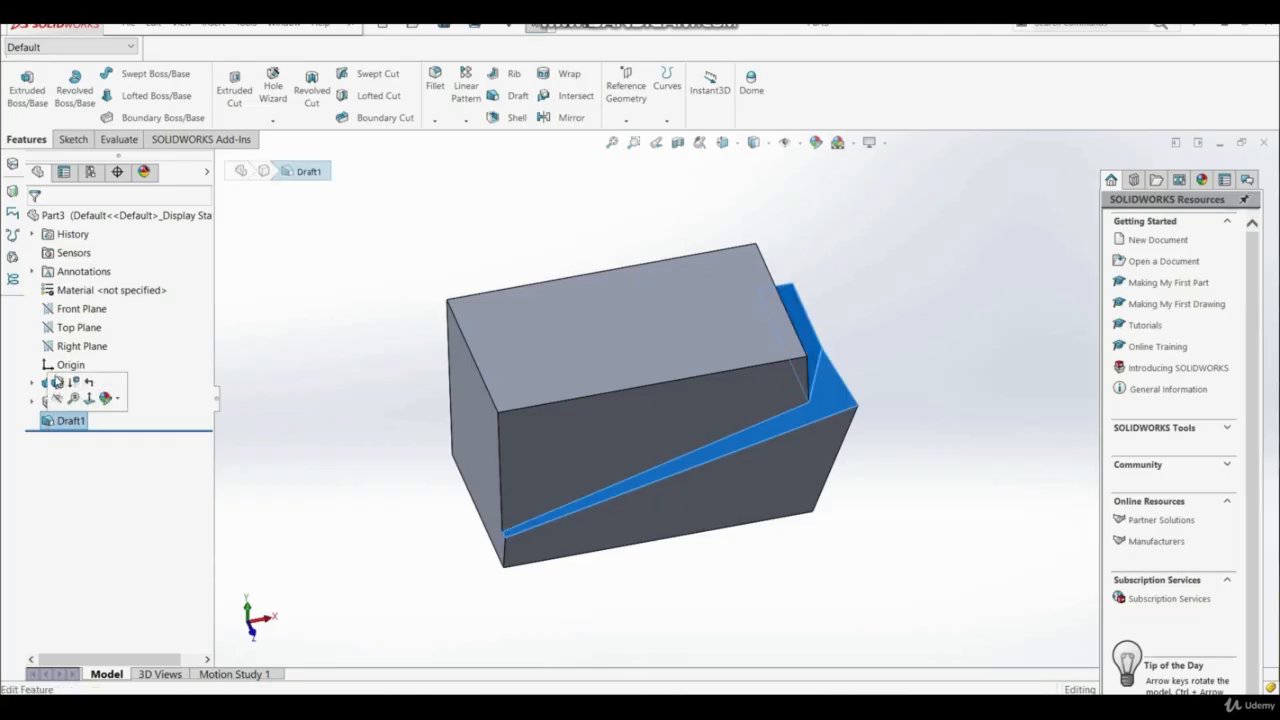
left_click(53, 389)
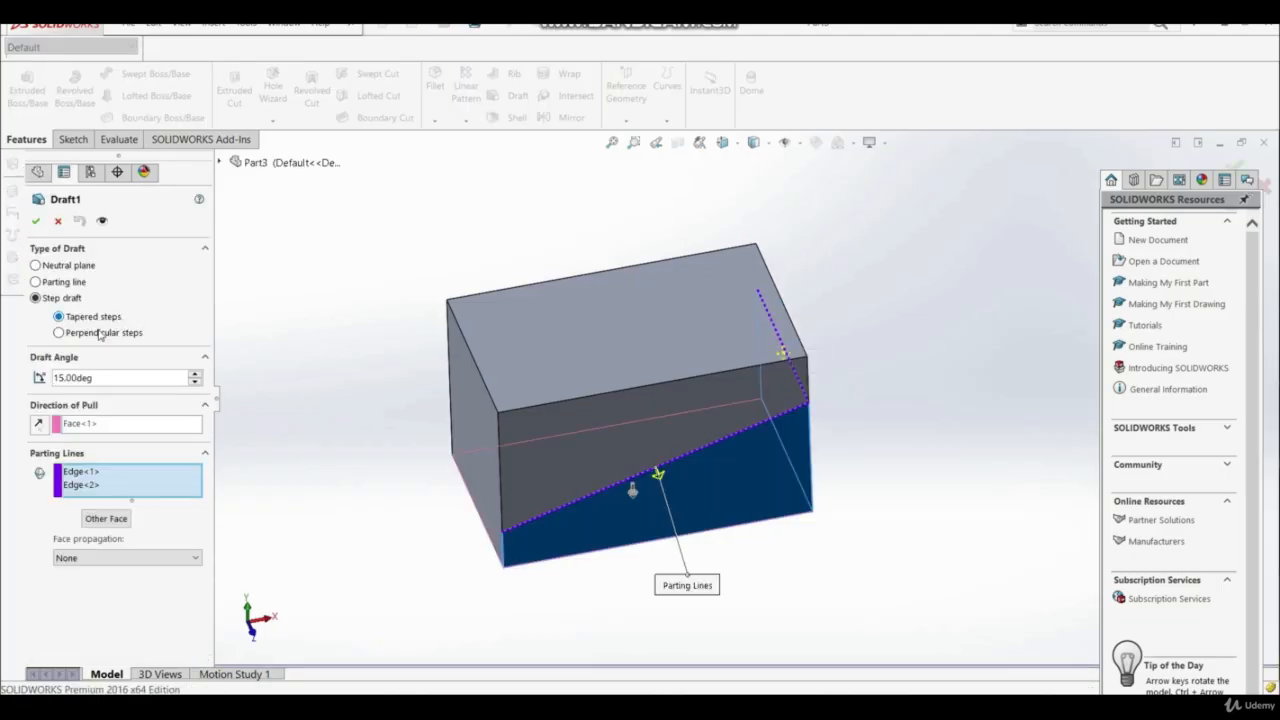
left_click(96, 333)
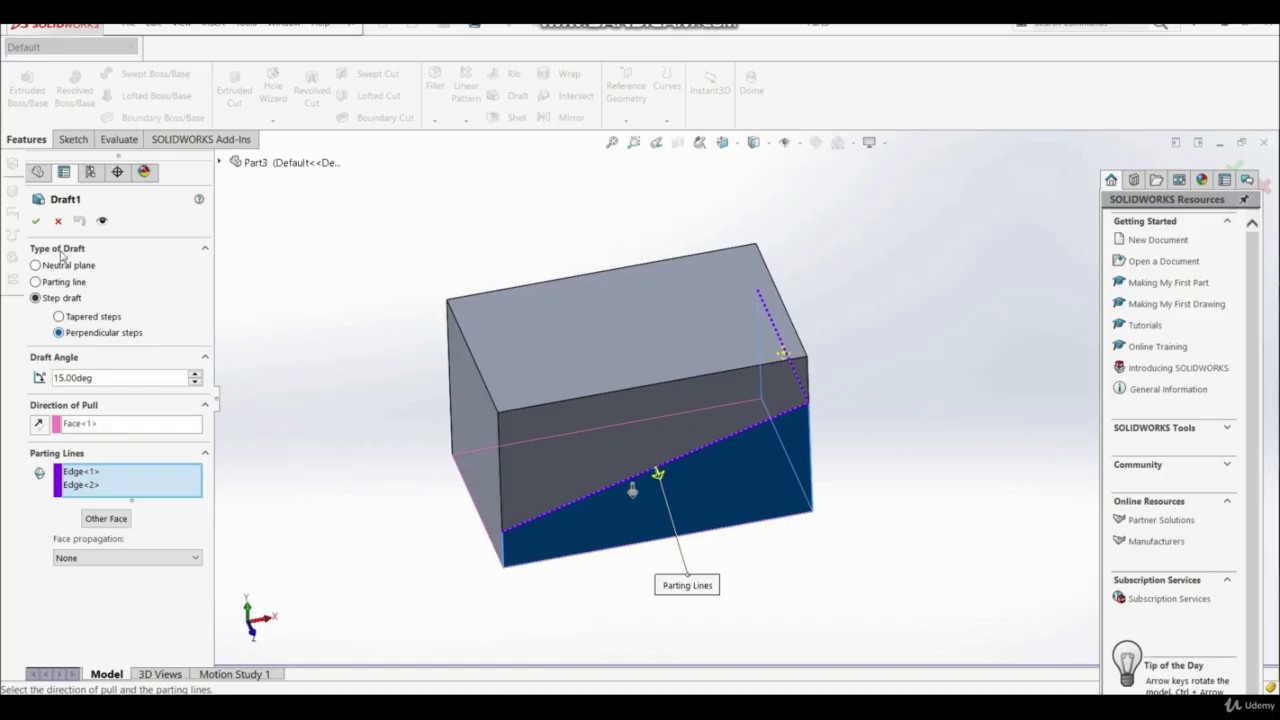
left_click(35, 222)
- Examine the perpendicular step faces along the parting line on the front and right sides
middle_click_drag(406, 374, 627, 447)
left_click(607, 427)
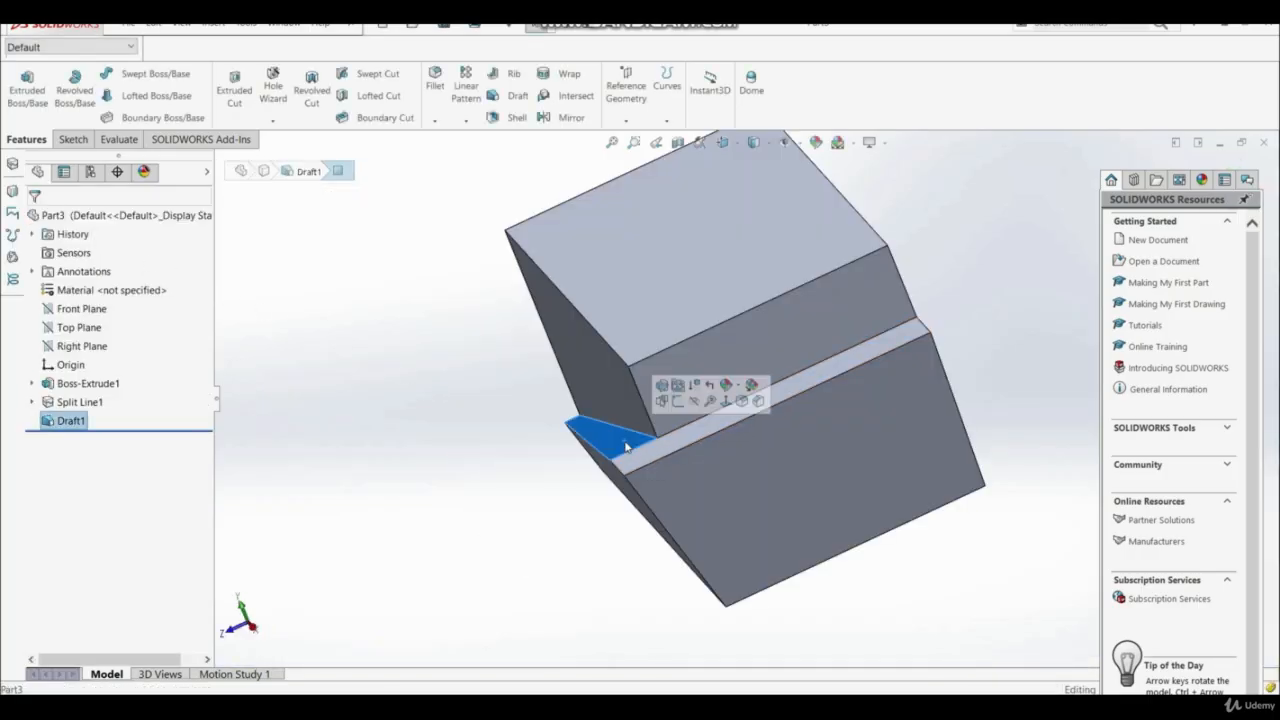
left_click(604, 395)
middle_click_drag(701, 470, 760, 432)
left_click(866, 356)
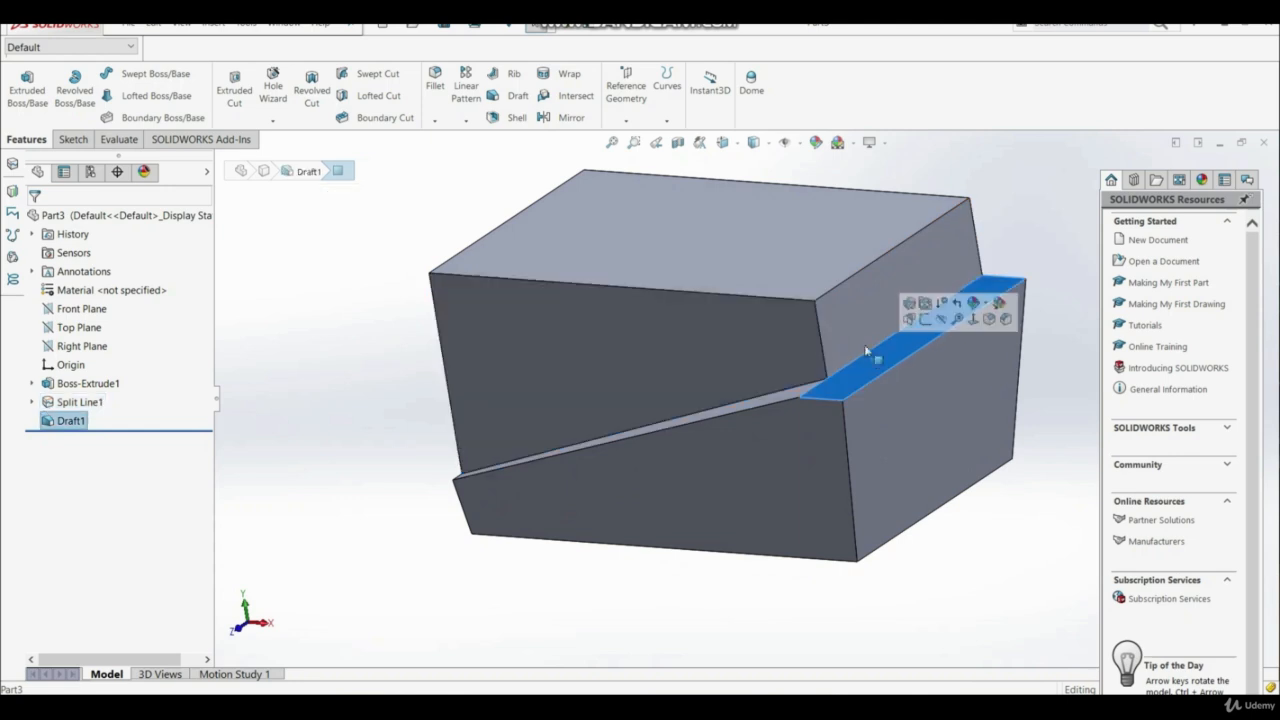
left_click(858, 339)
middle_click_drag(880, 453, 830, 465)
left_click(510, 556)
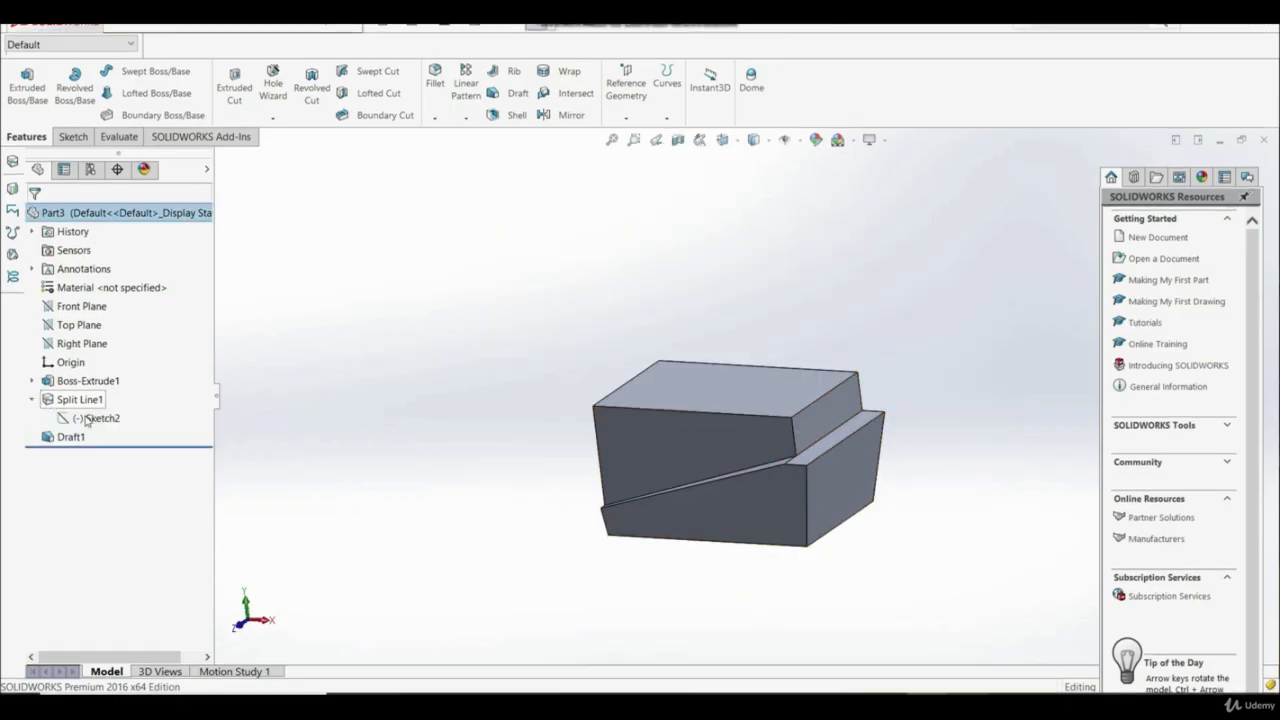
- Edit the split line's sketch facing the sketch plane and delete its straight slanted line
left_click(88, 419)
left_click(104, 381)
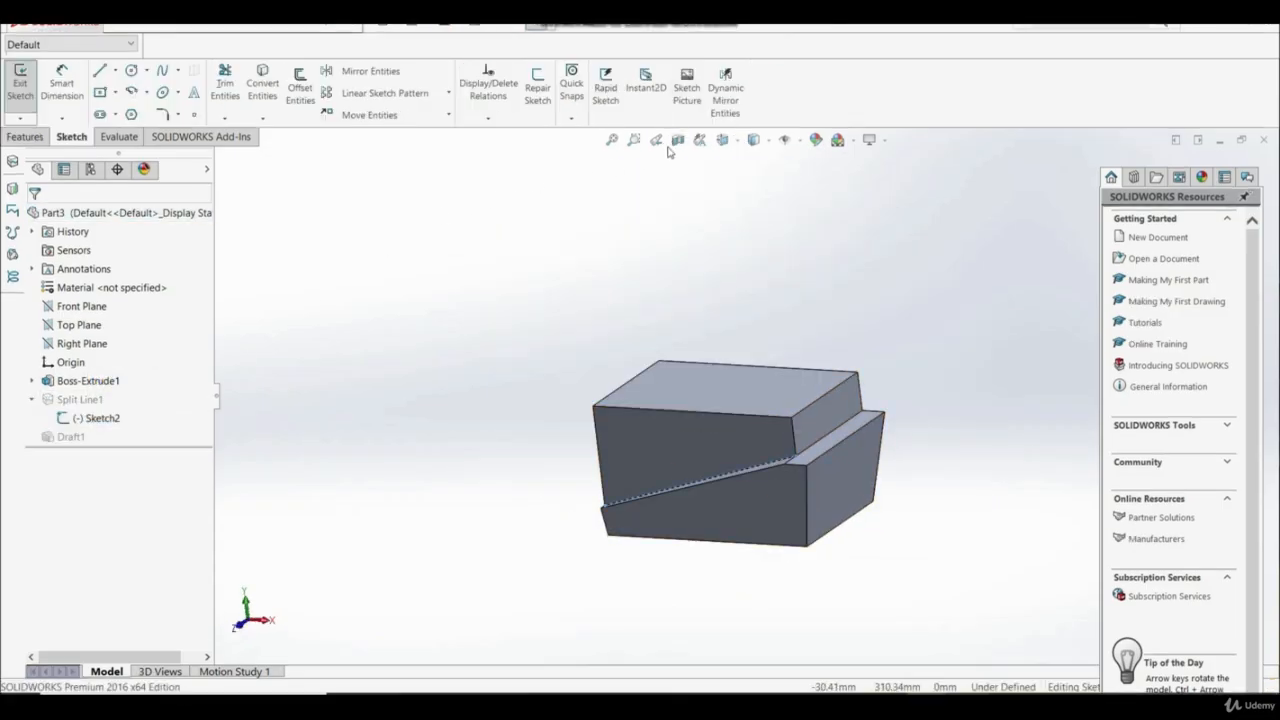
left_click(722, 139)
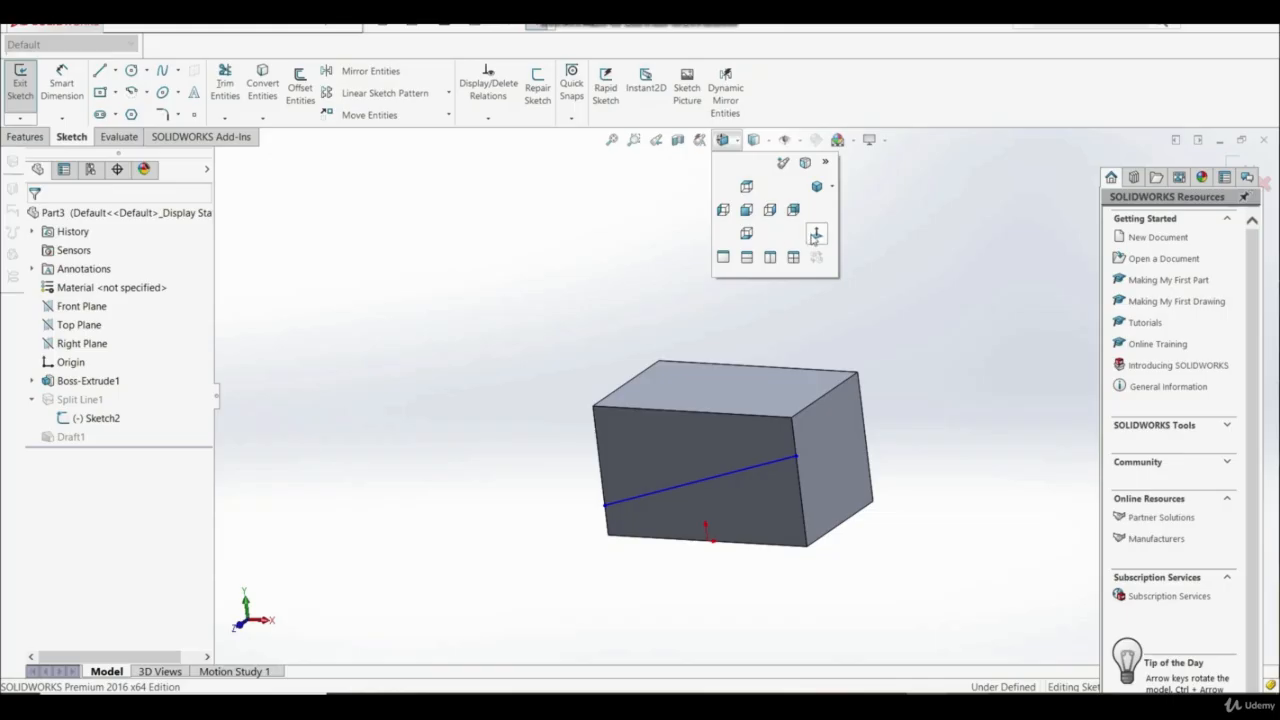
left_click(815, 234)
mouse_move(508, 271)
left_mouse_down()
mouse_move(1054, 537)
mouse_move(1057, 555)
left_mouse_up()
key("Delete")
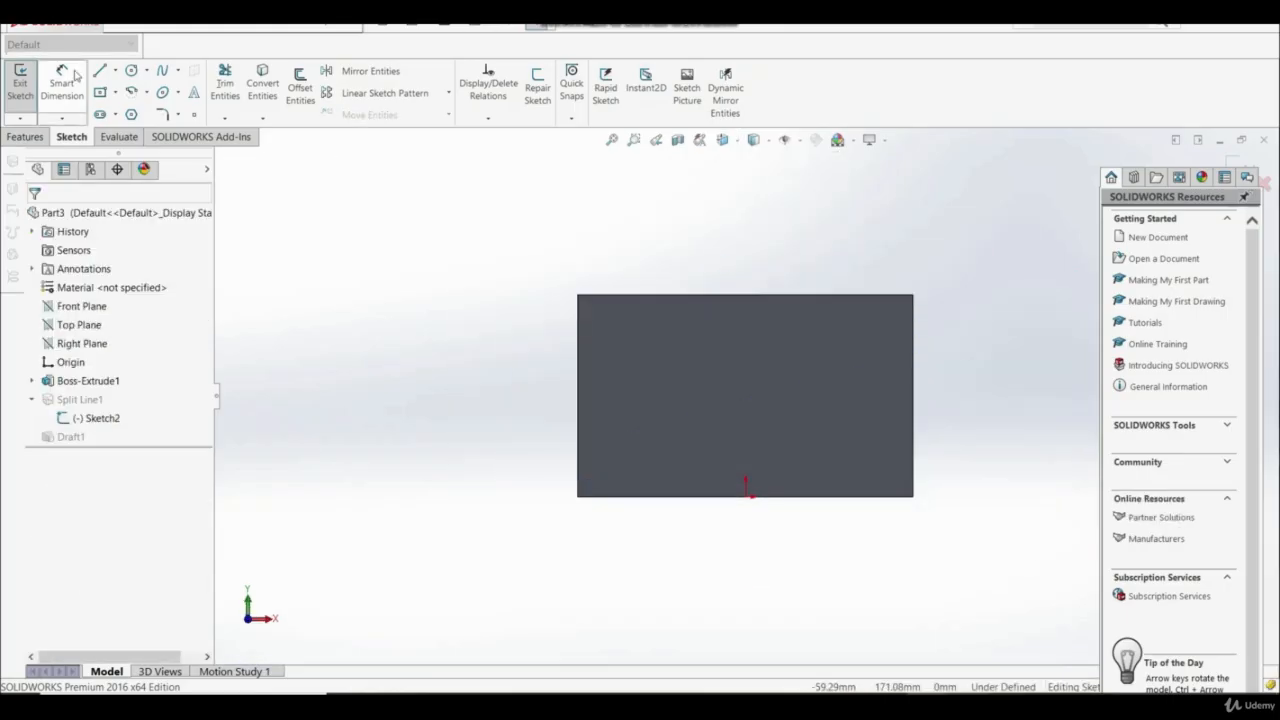
- Sketch a three-segment zigzag line across the front face between its side edges, first segment about 75 mm long, and rebuild the part
left_click(100, 70)
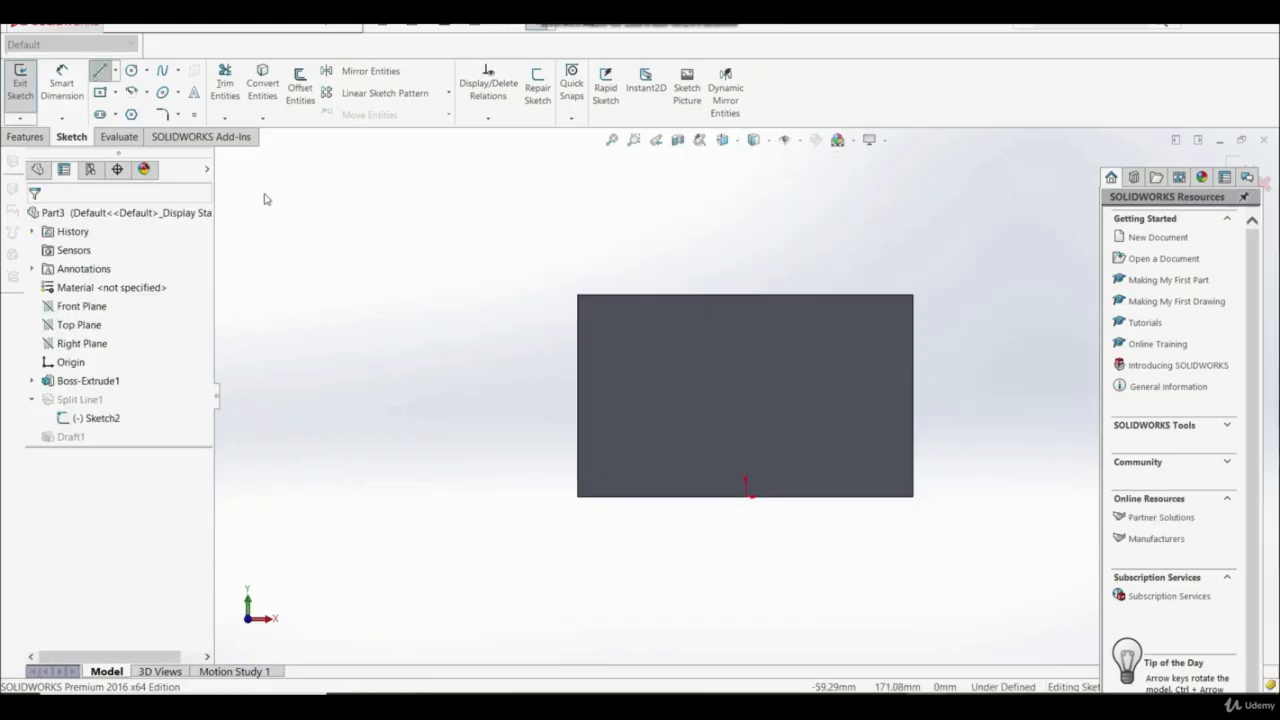
left_click(578, 463)
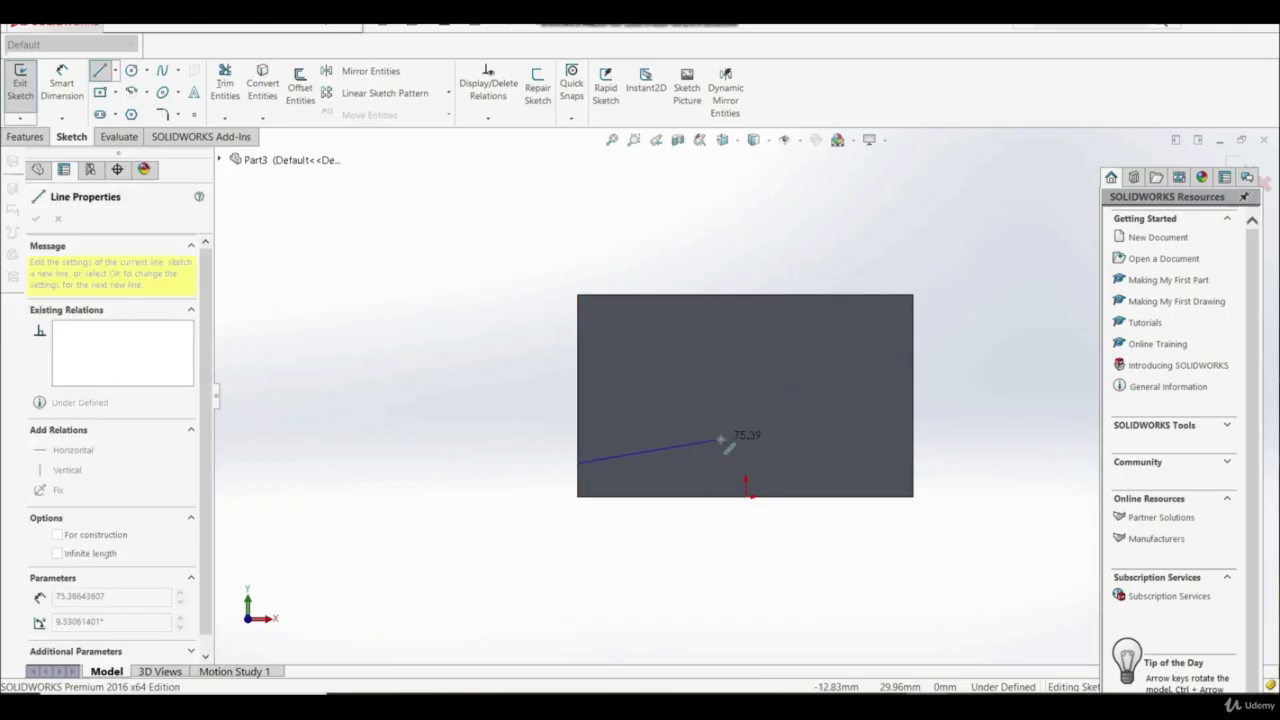
left_click(720, 438)
left_click(802, 356)
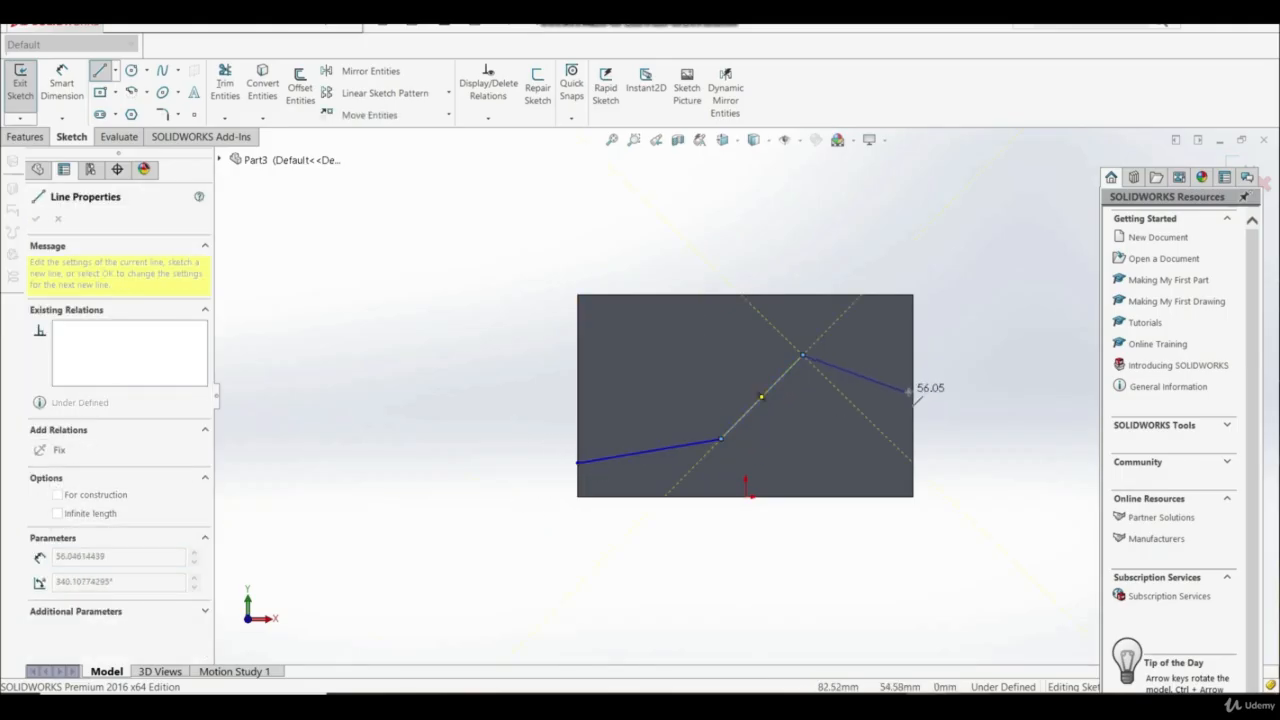
left_click(914, 391)
right_click(949, 374)
left_click(962, 387)
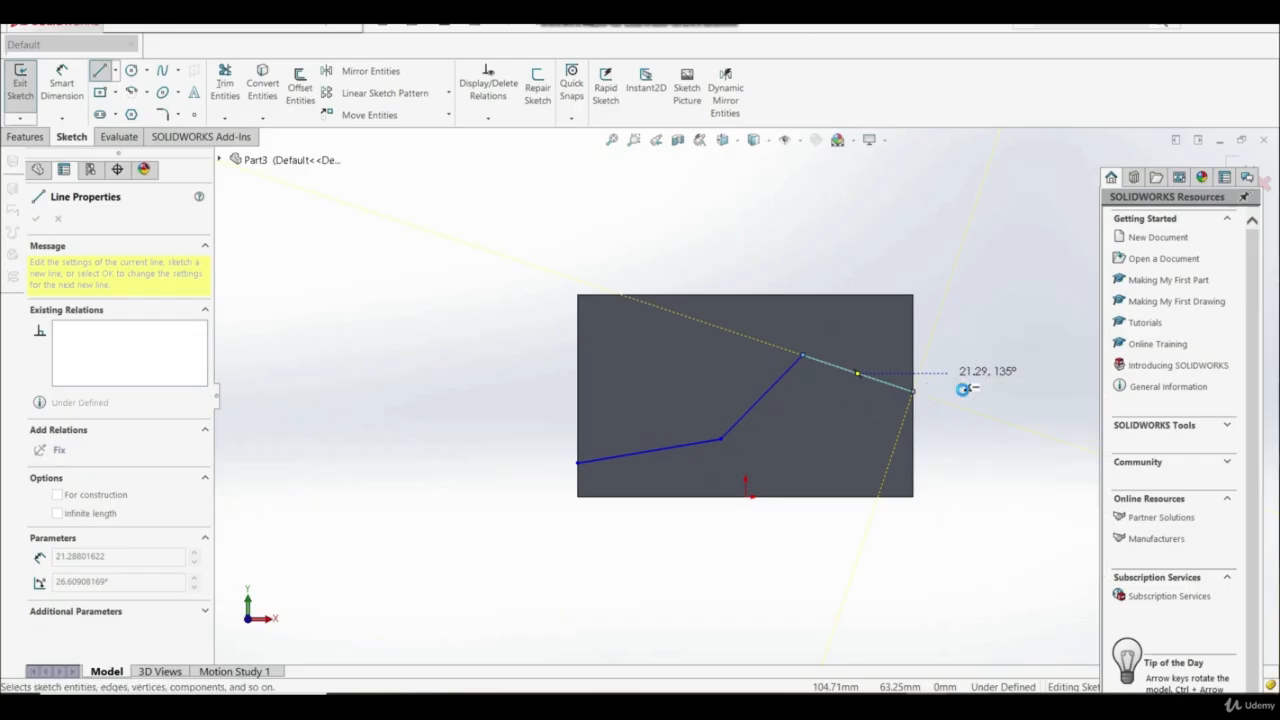
left_click(20, 88)
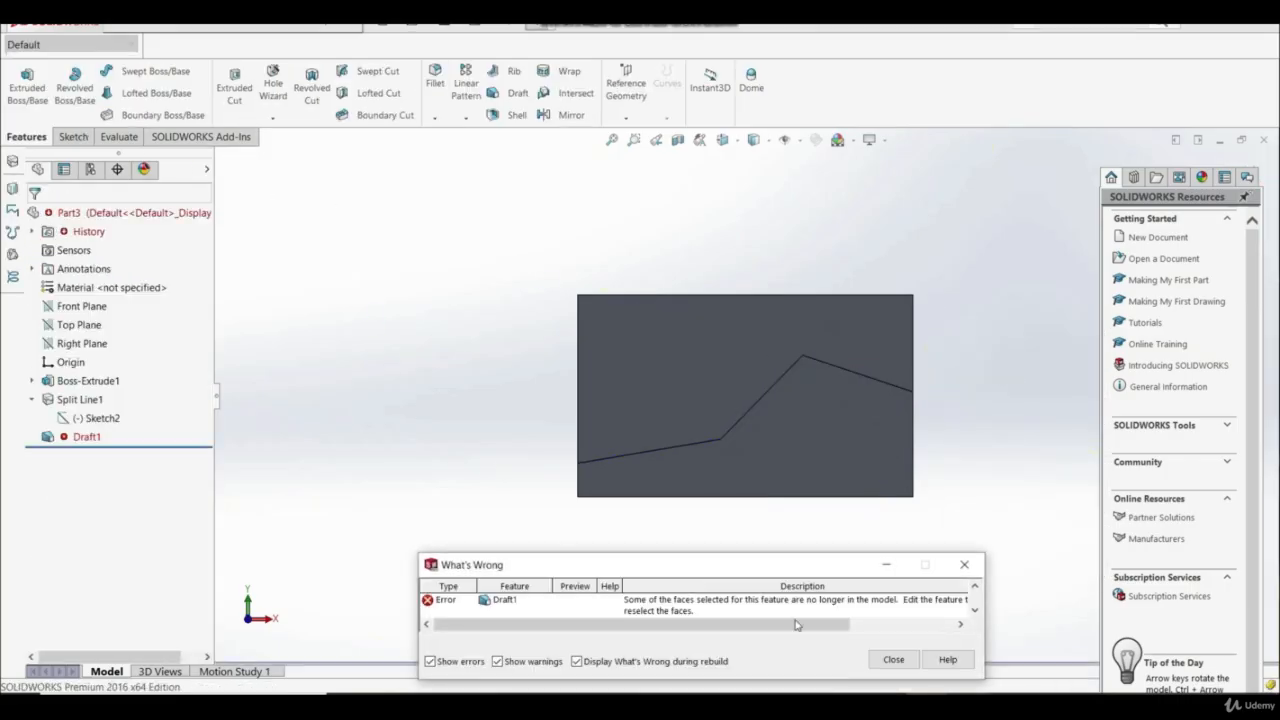
left_click(969, 563)
- Replace the step draft's missing parting lines with the three front split edges and the right side split edge
left_click(86, 437)
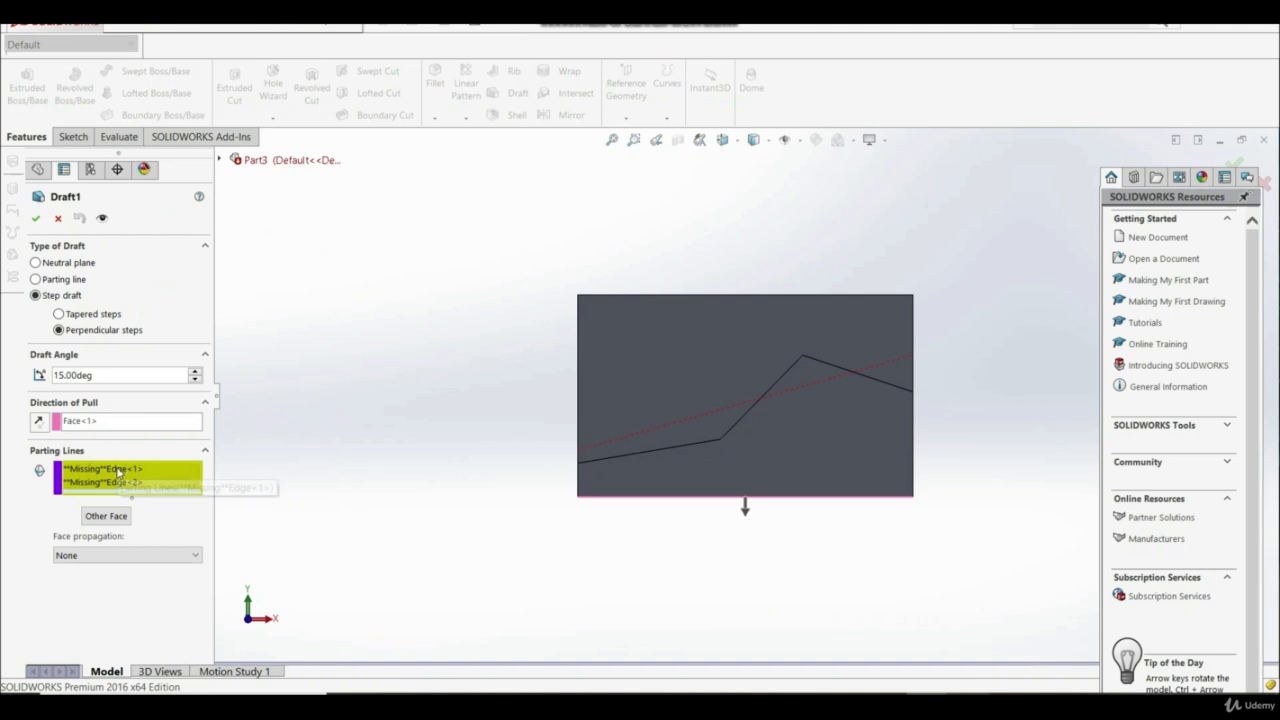
right_click(118, 472)
left_click(203, 480)
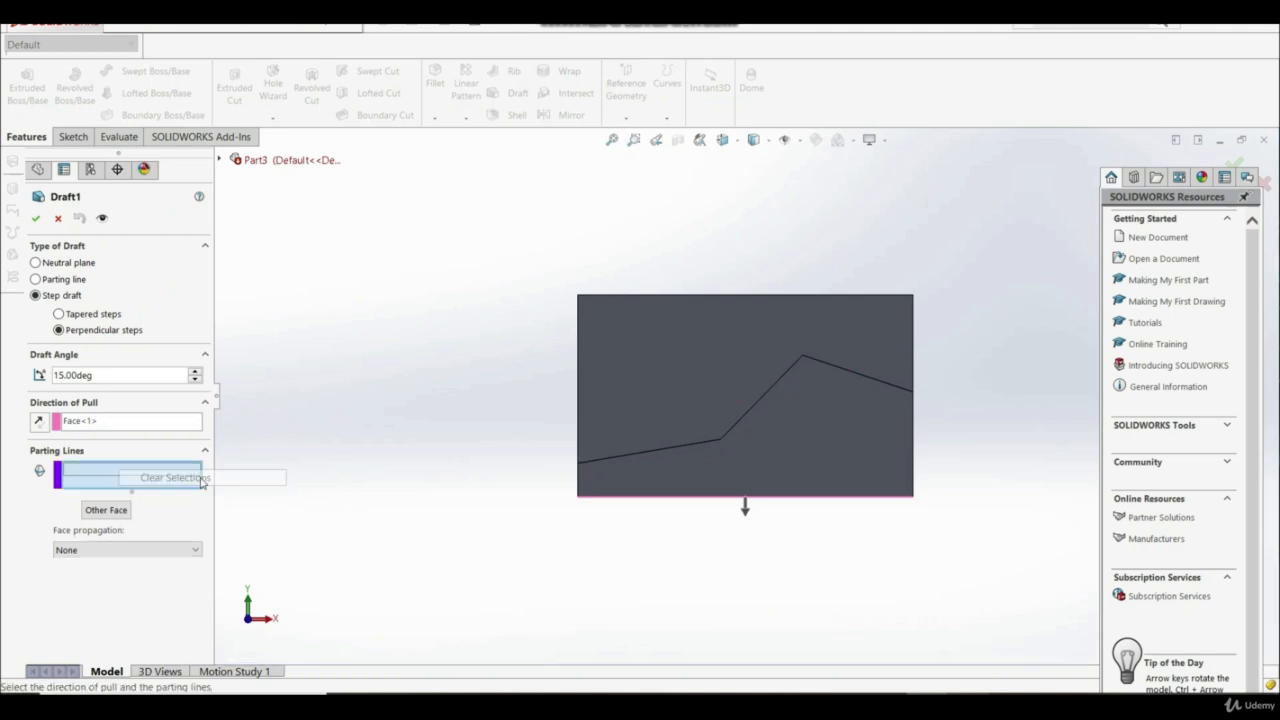
left_click(675, 447)
left_click(748, 427)
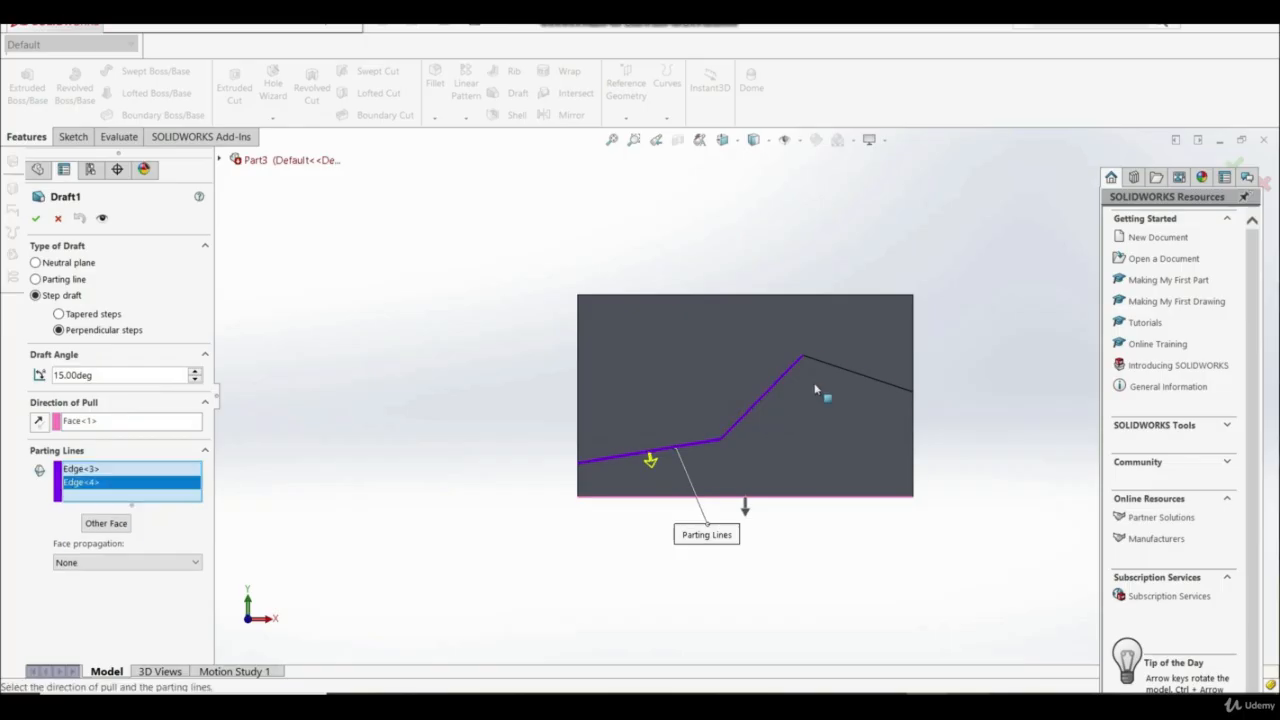
left_click(843, 372)
middle_click_drag(857, 383, 847, 412)
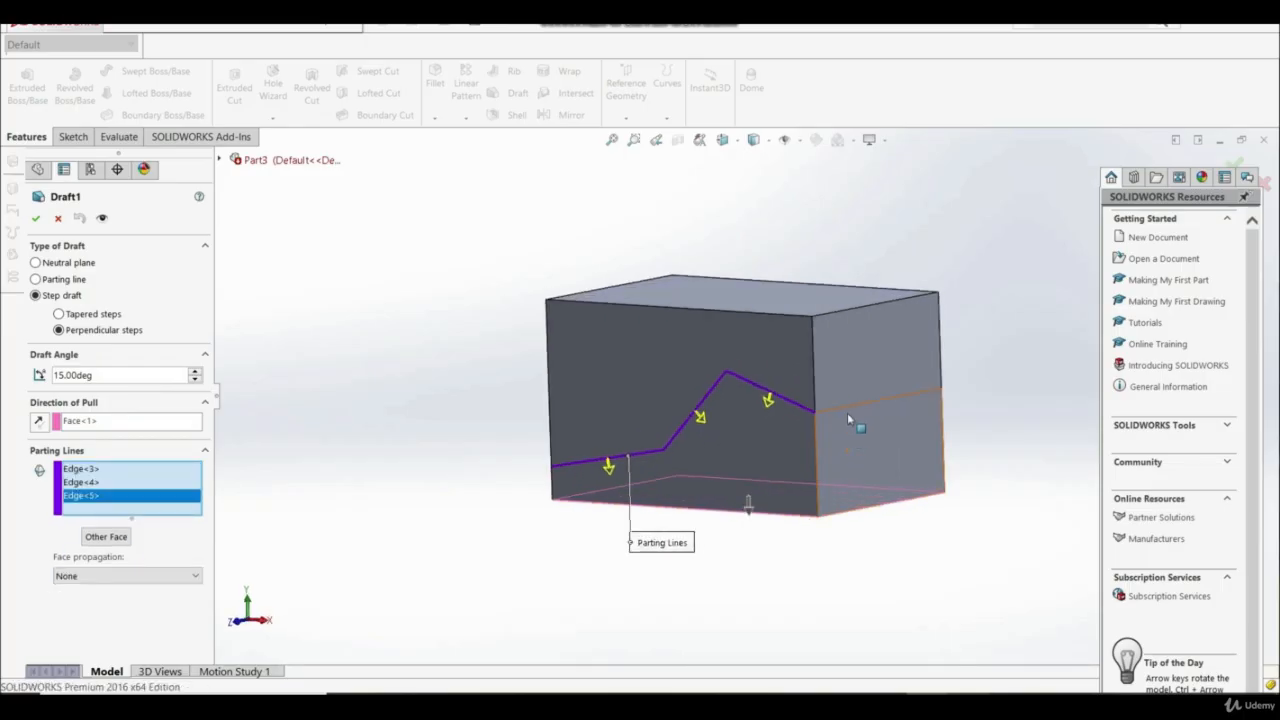
left_click(847, 402)
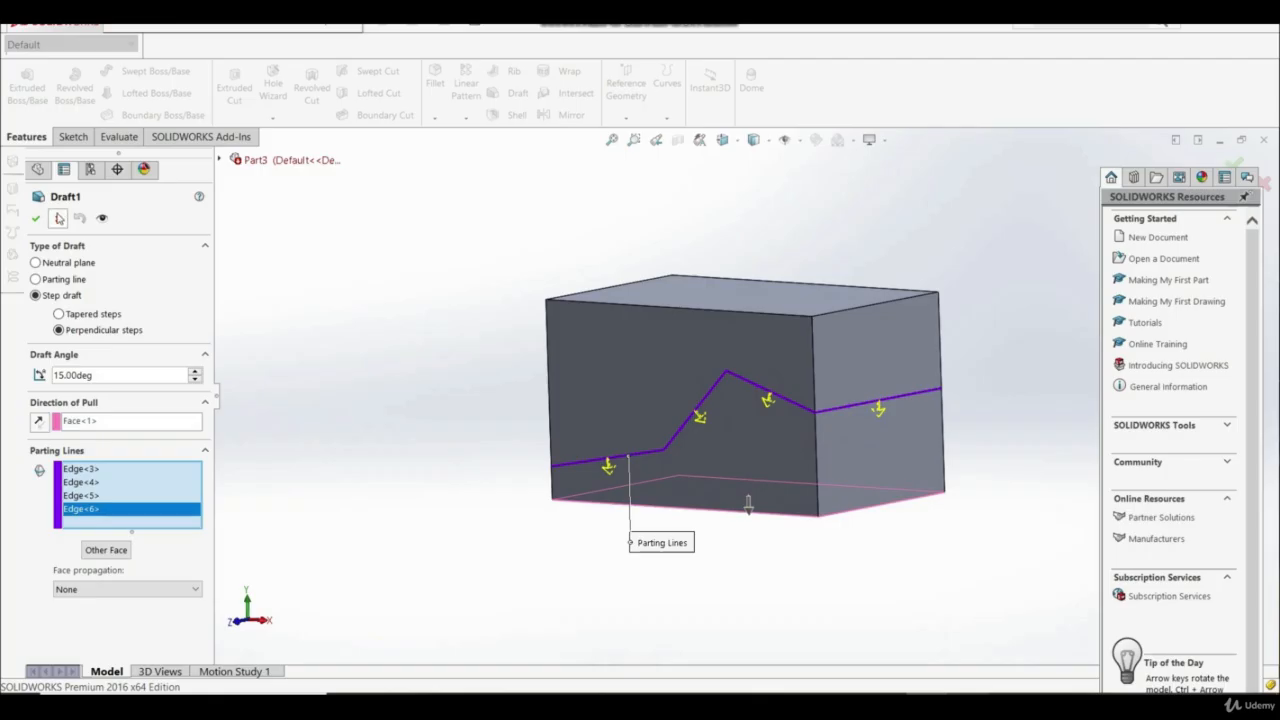
left_click(35, 218)
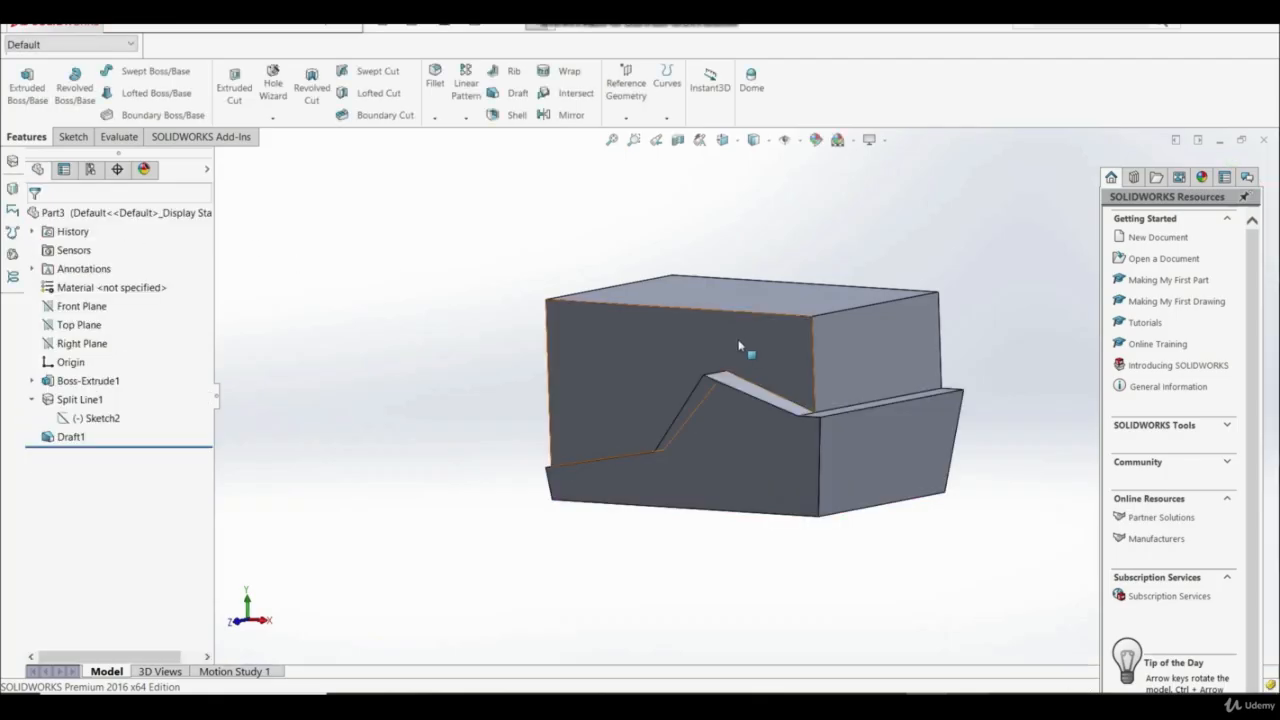
- Change the existing draft on the zigzag split edges to the Parting line type and inspect the drafted faces below the split
middle_click_drag(740, 346, 734, 412)
left_click(70, 436)
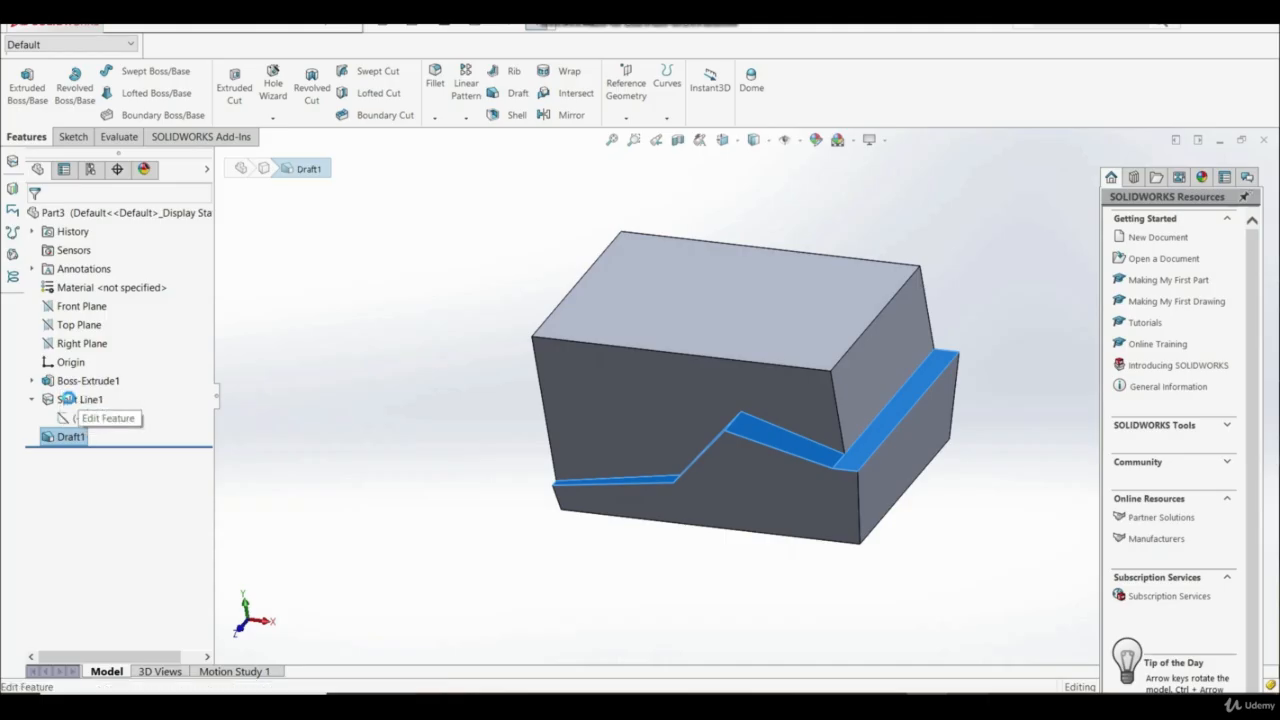
left_click(67, 398)
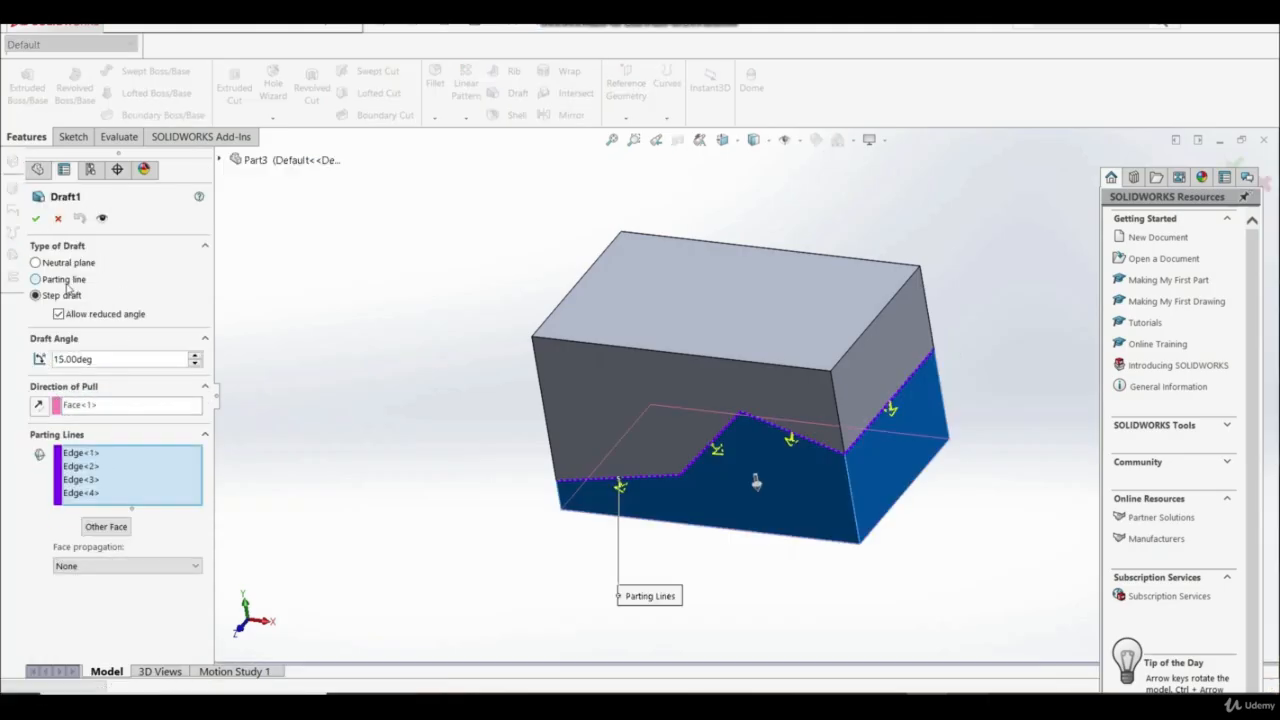
left_click(67, 288)
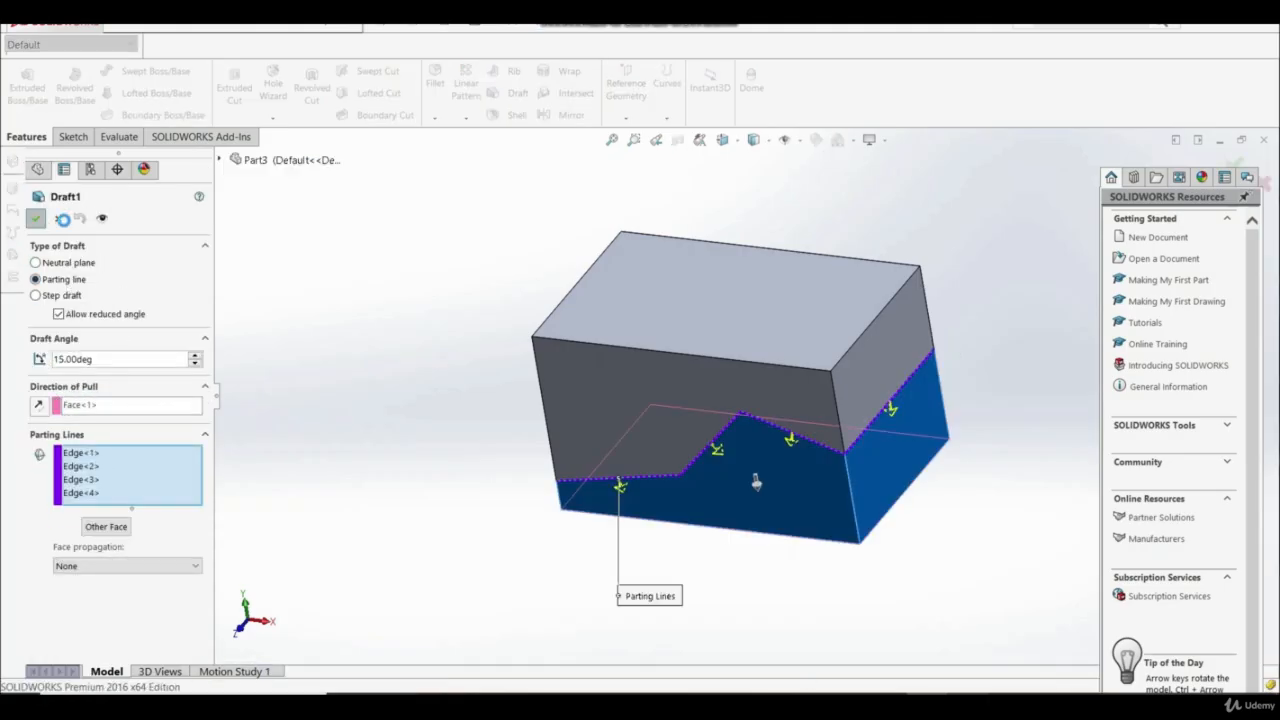
left_click(36, 218)
middle_click_drag(520, 420, 608, 571)
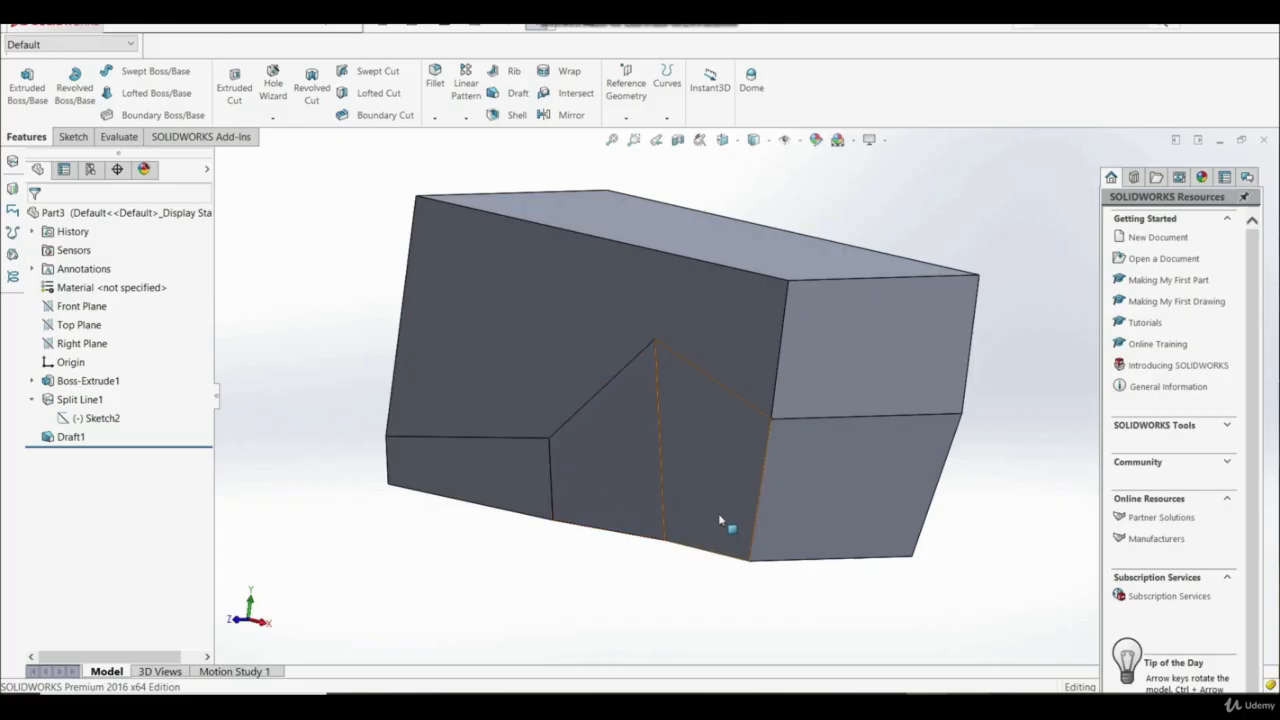
left_click(662, 500)
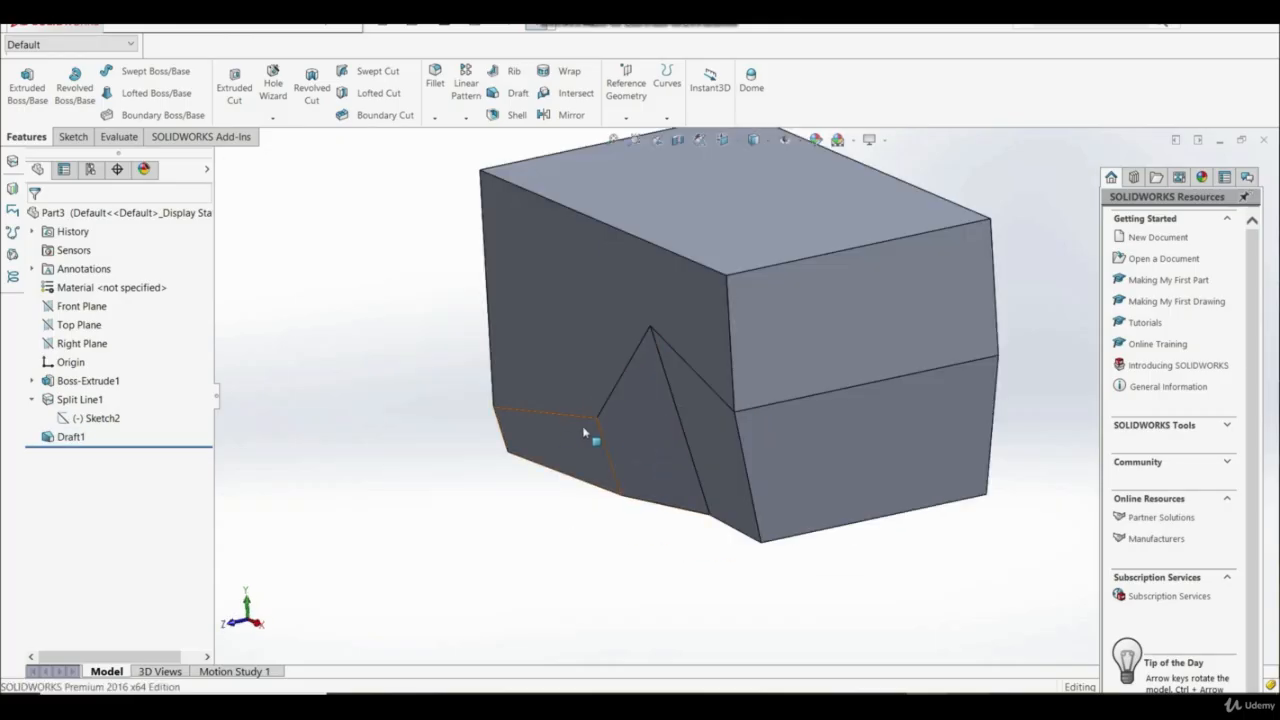
middle_click_drag(616, 422, 628, 382)
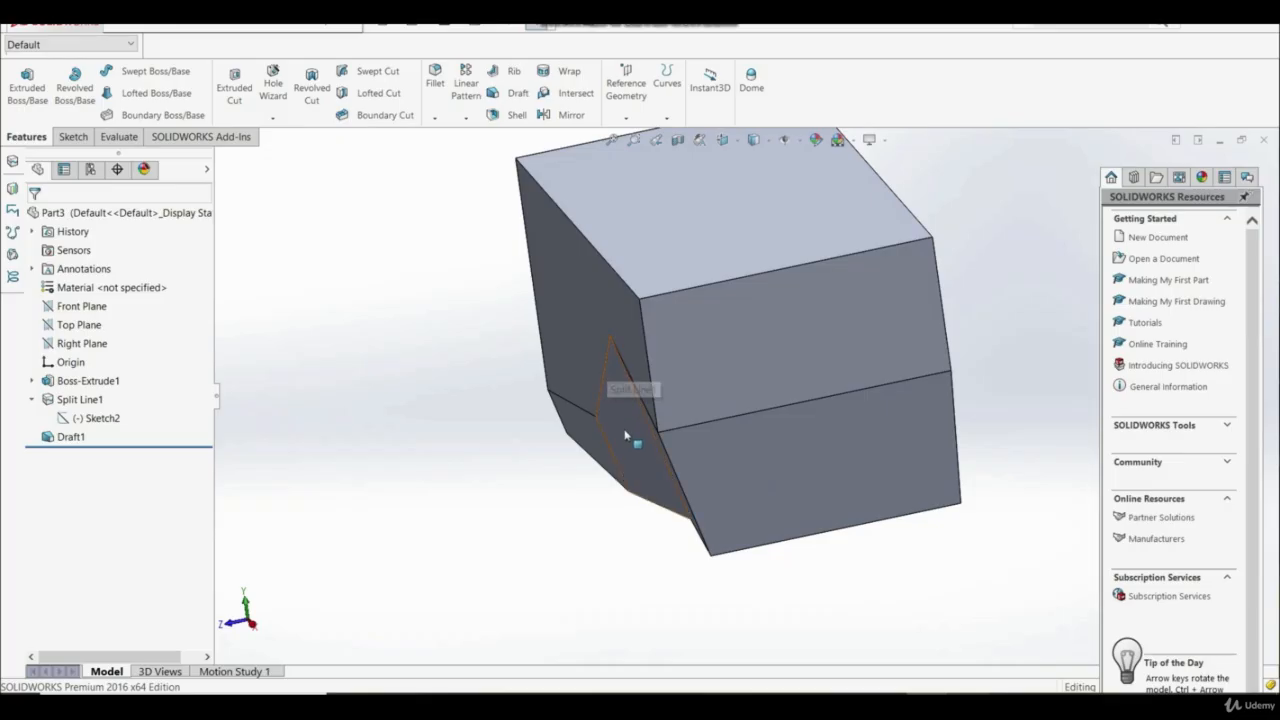
middle_click_drag(645, 445, 990, 516)
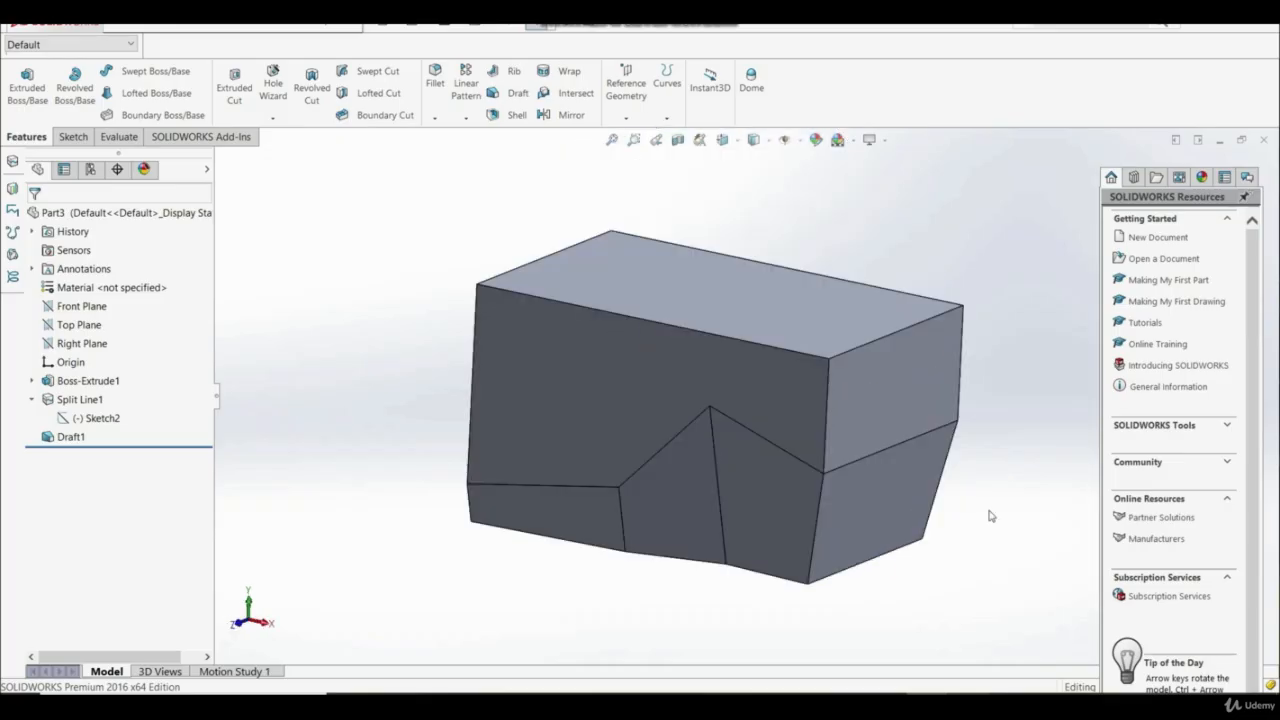